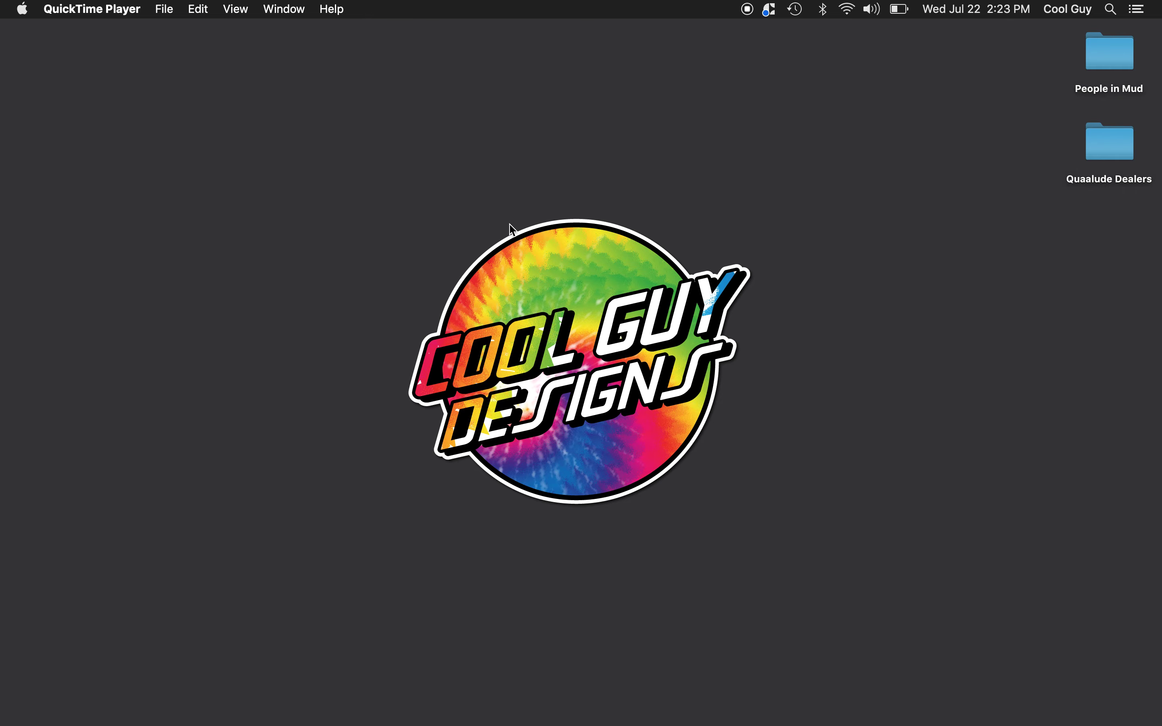
- Switch from the QuickTime tie-dye preview to Adobe Illustrator
key("super+Tab")
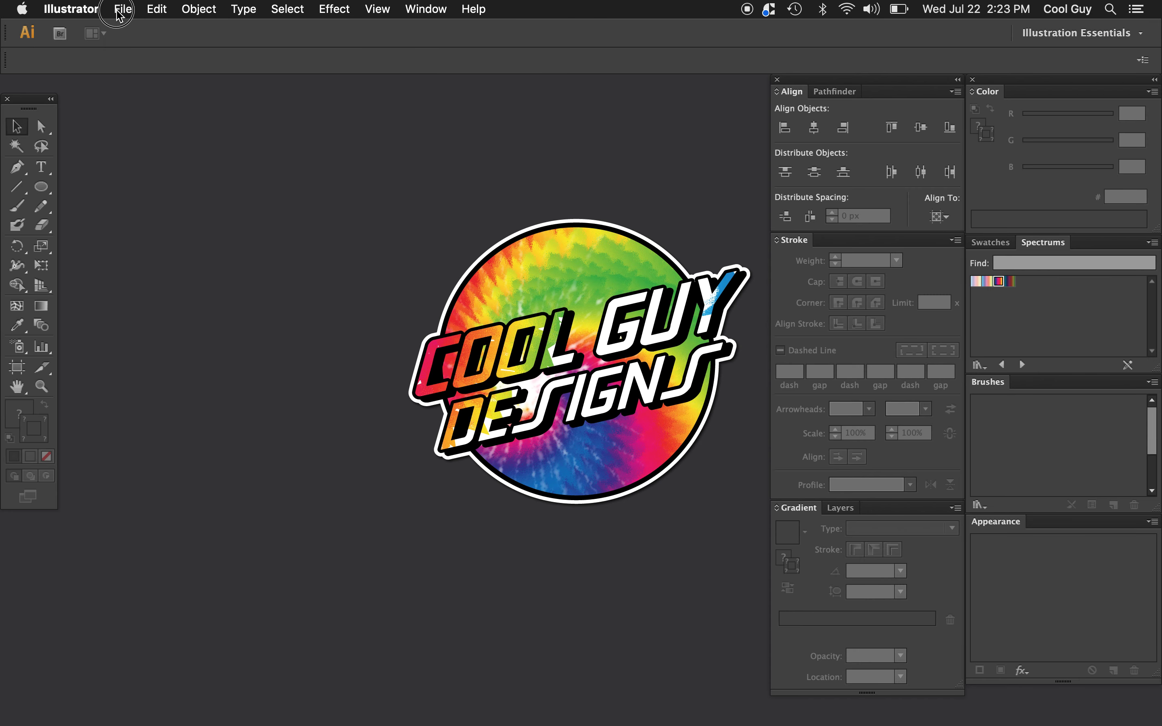
- Create a new 1000 × 1000 px RGB document named 'Tye Die' with pixel units
left_click(124, 9)
left_click(138, 30)
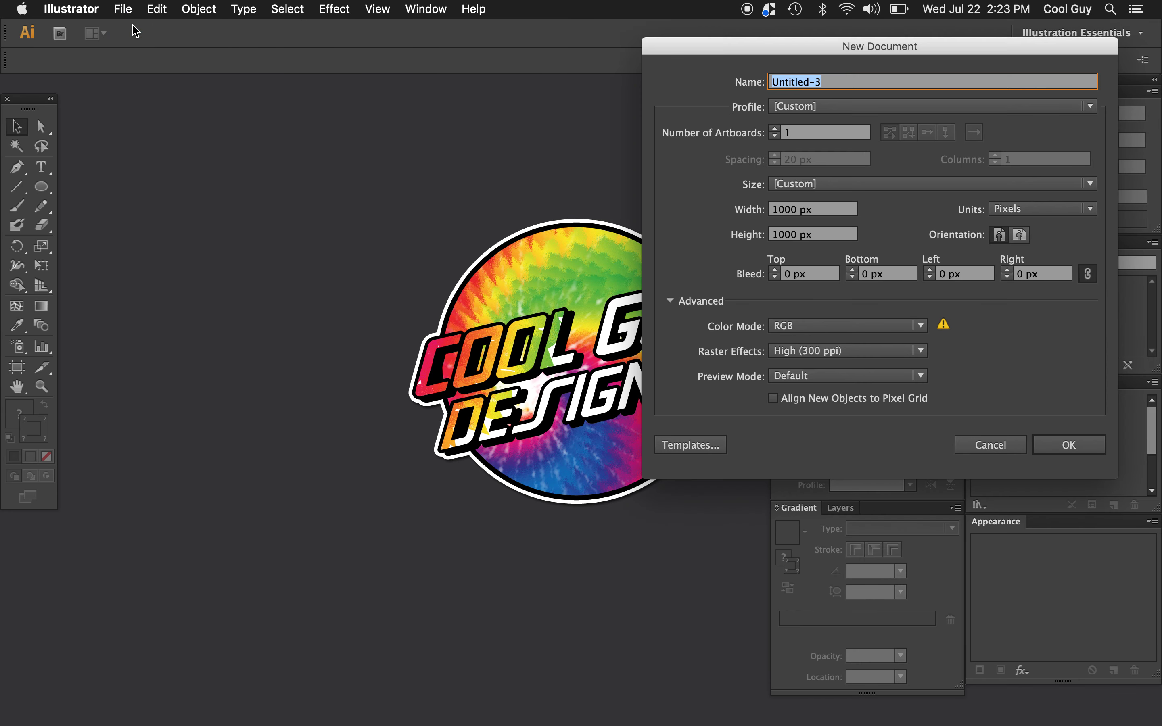
type("Tye Die")
left_click(1010, 204)
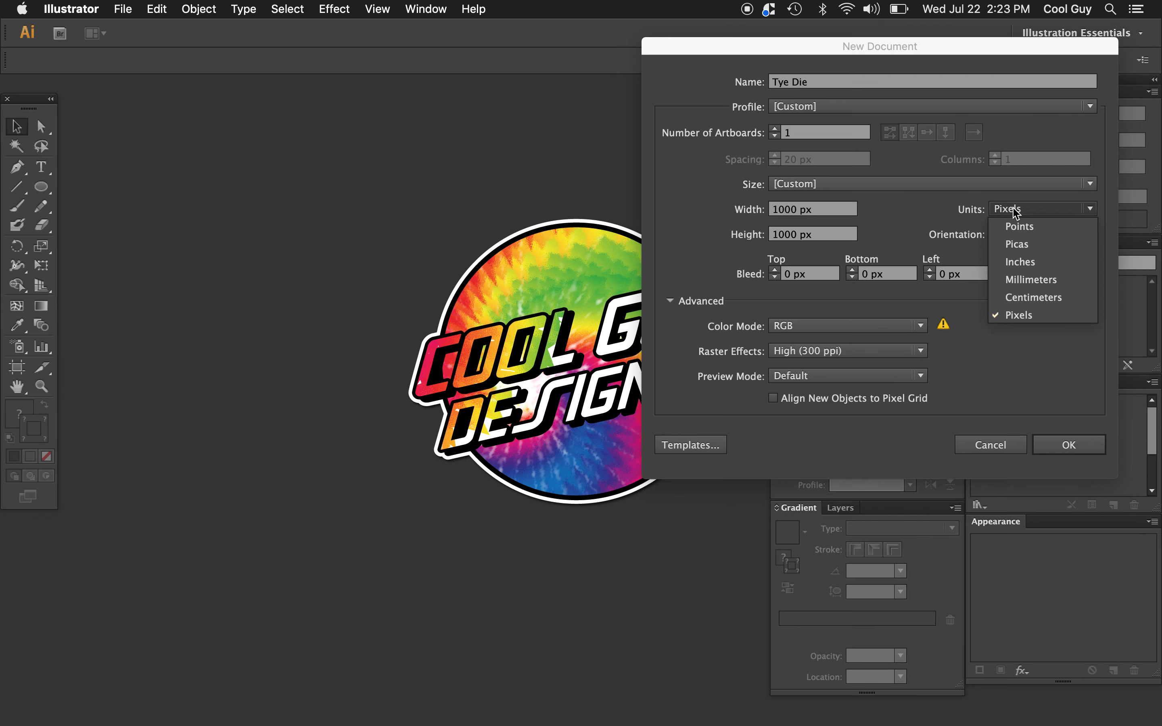
left_click(1033, 316)
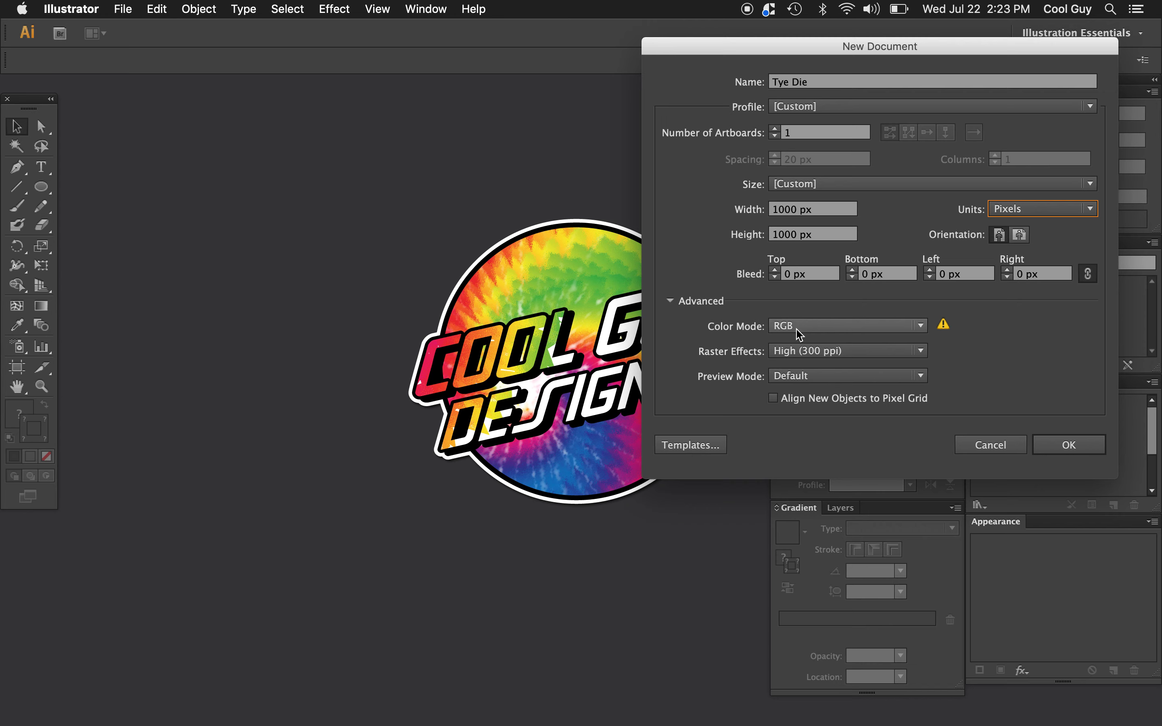
left_click(1066, 446)
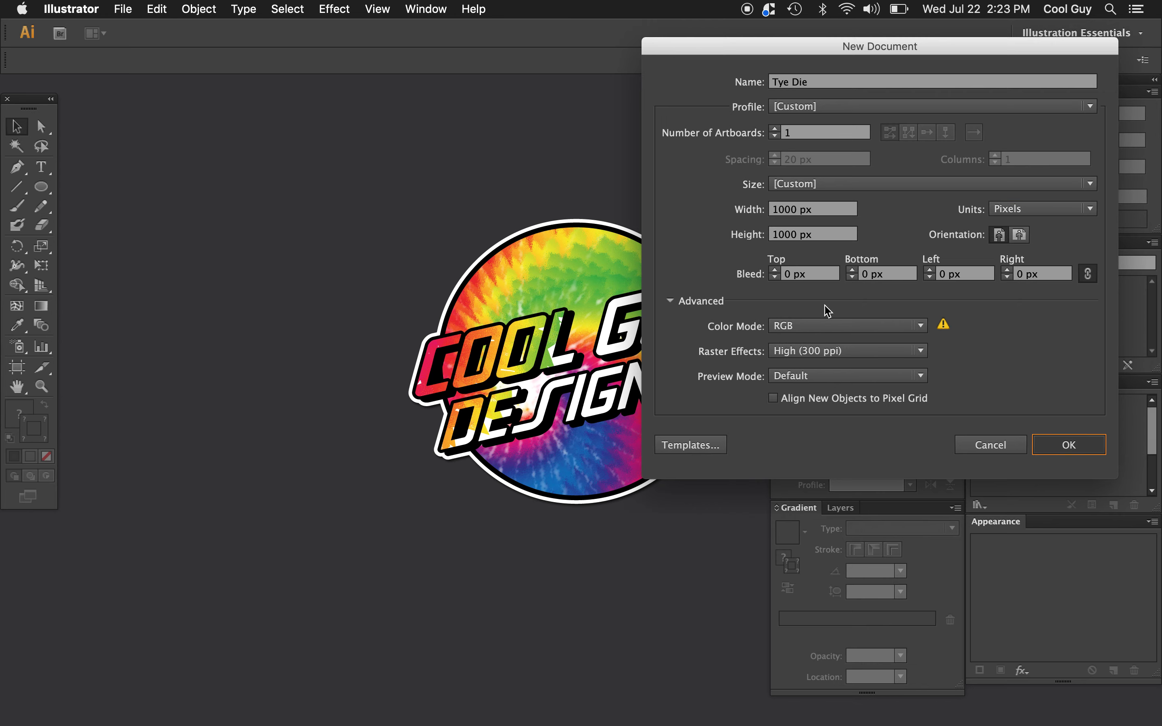
- Centre the artboard view, set the fill to None and make the stroke active
key("z")
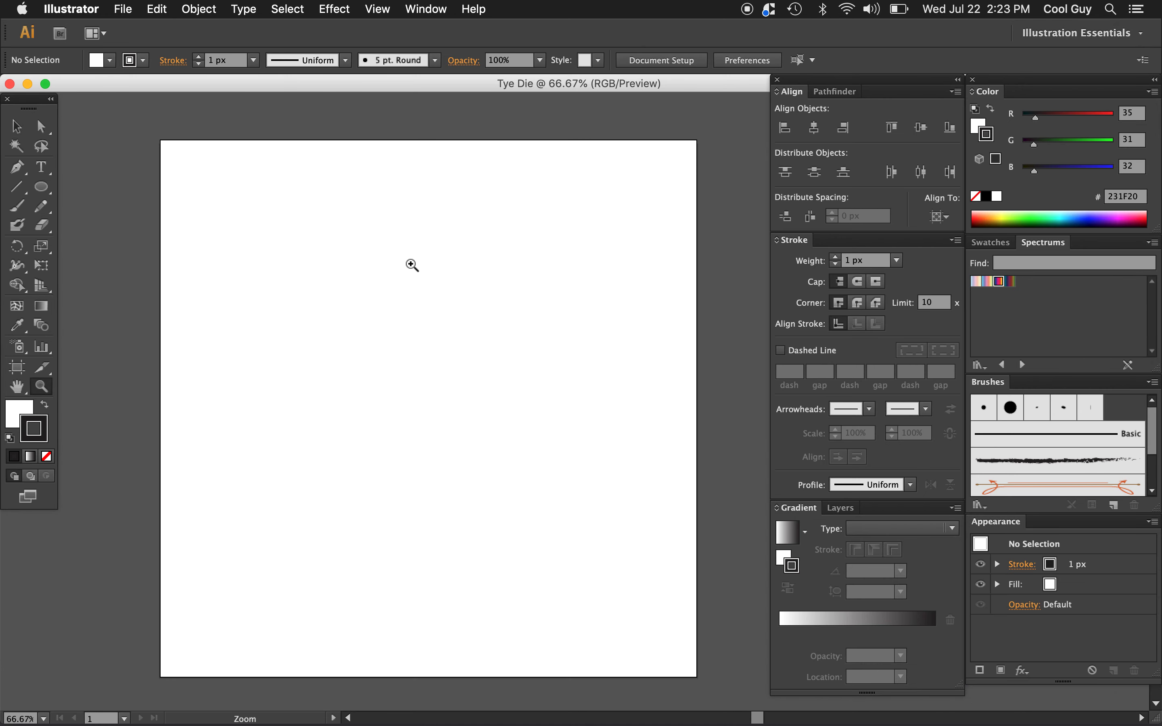
key("v")
left_click(30, 413)
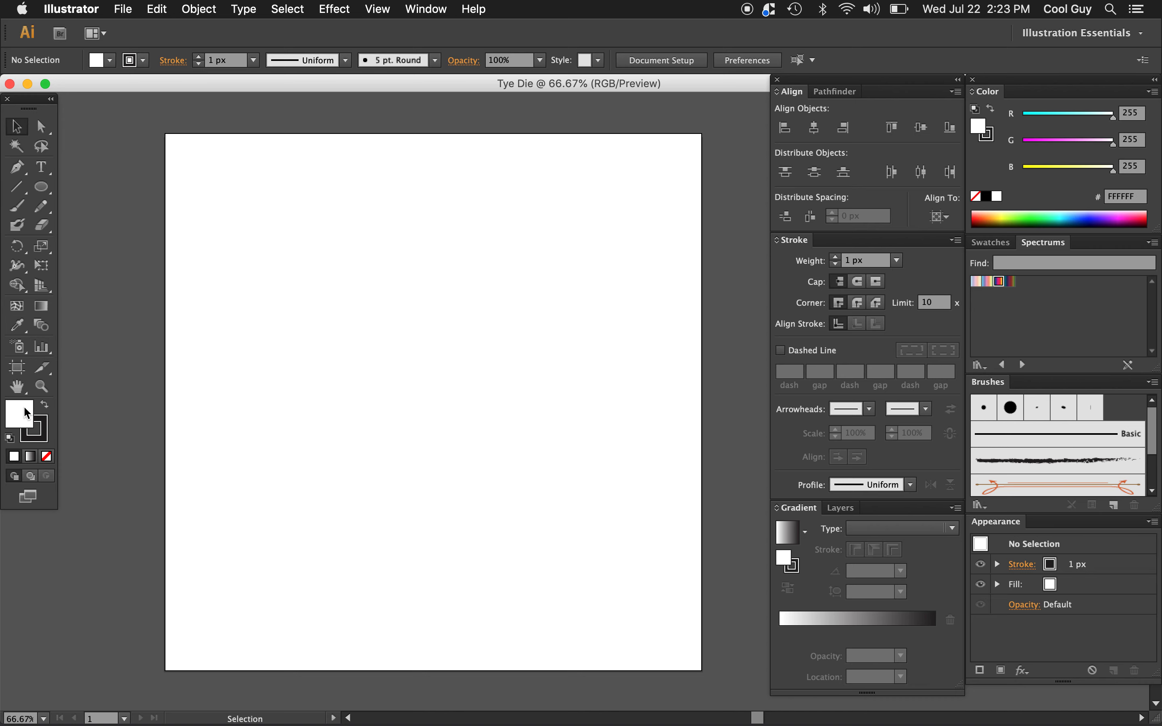
left_click(47, 456)
left_click(45, 439)
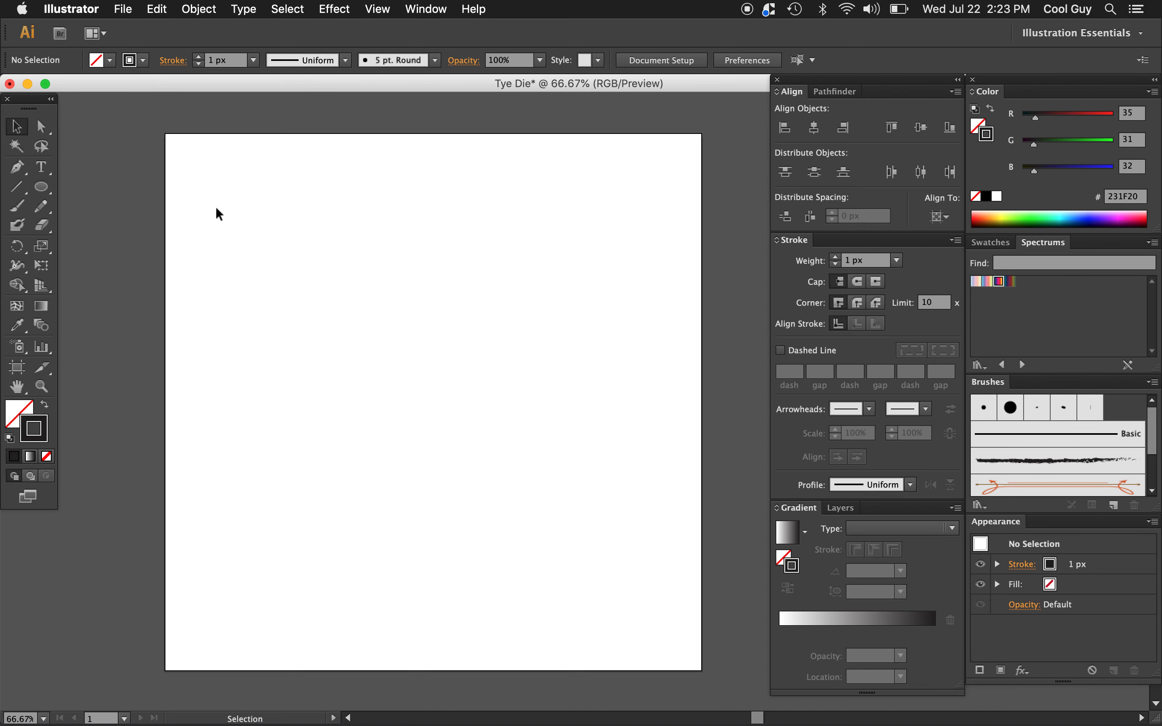
- Draw a 900 × 900 px circle with the Ellipse tool's size dialog
left_click(42, 187)
left_click(467, 367)
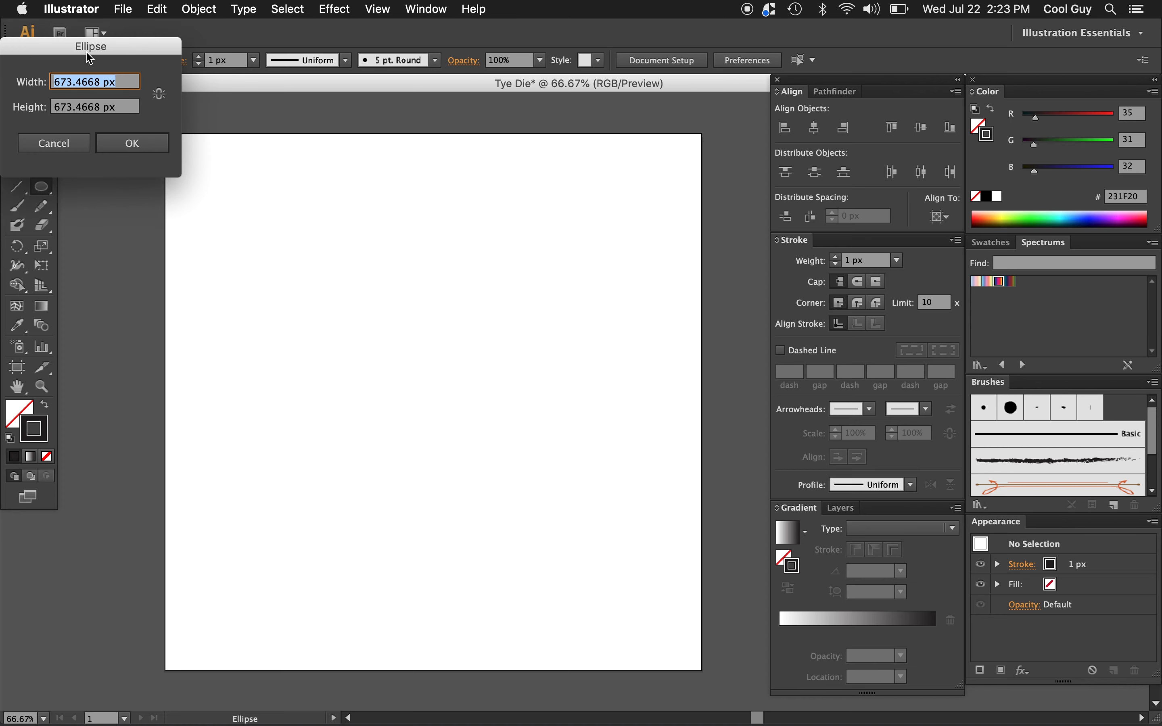
left_click_drag(87, 47, 366, 250)
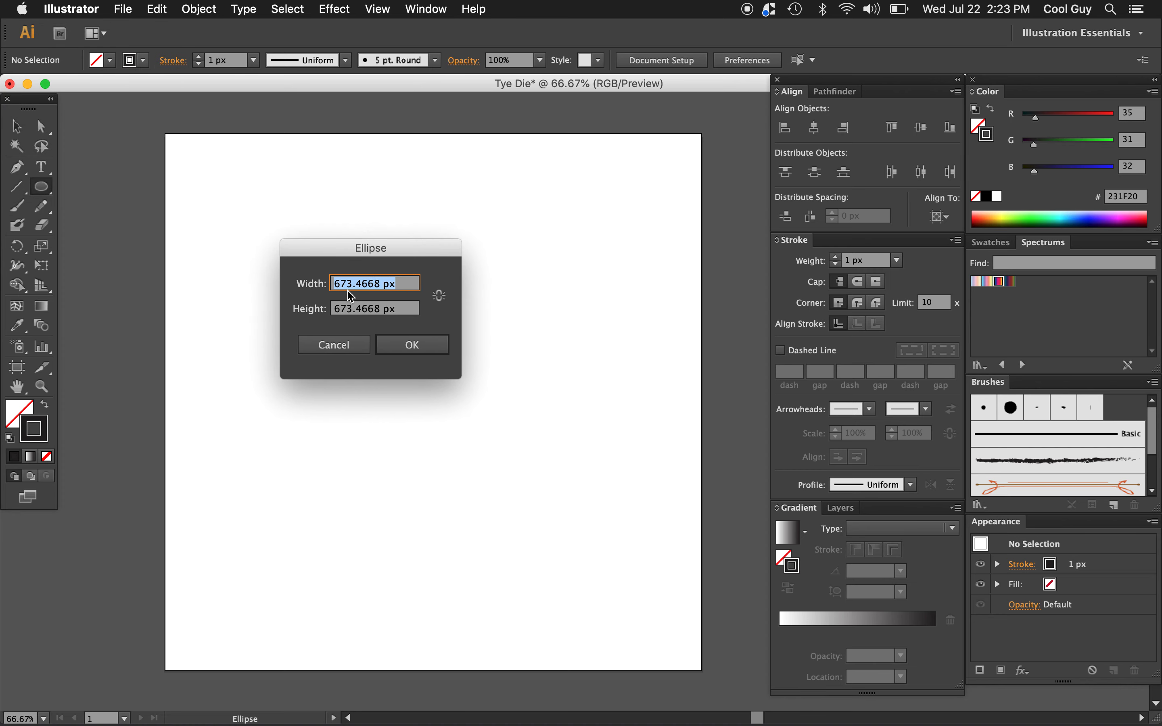
type("900")
key("Tab")
type("900")
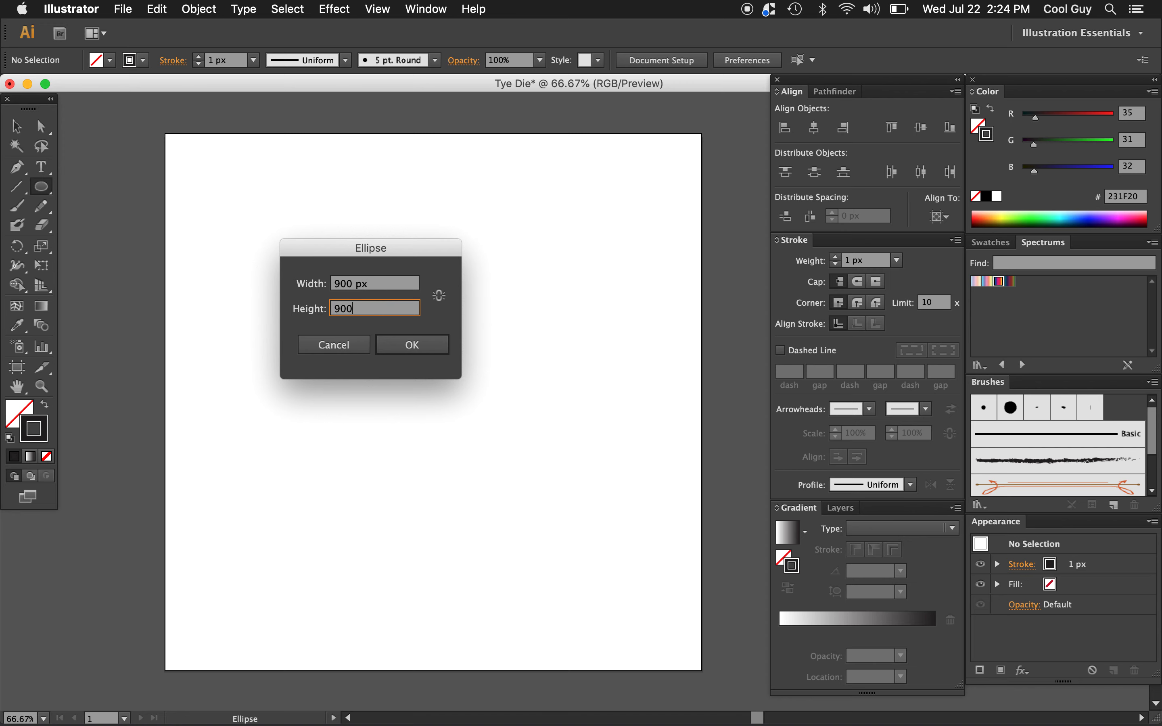
left_click(410, 343)
scroll(504, 320, "right", 3)
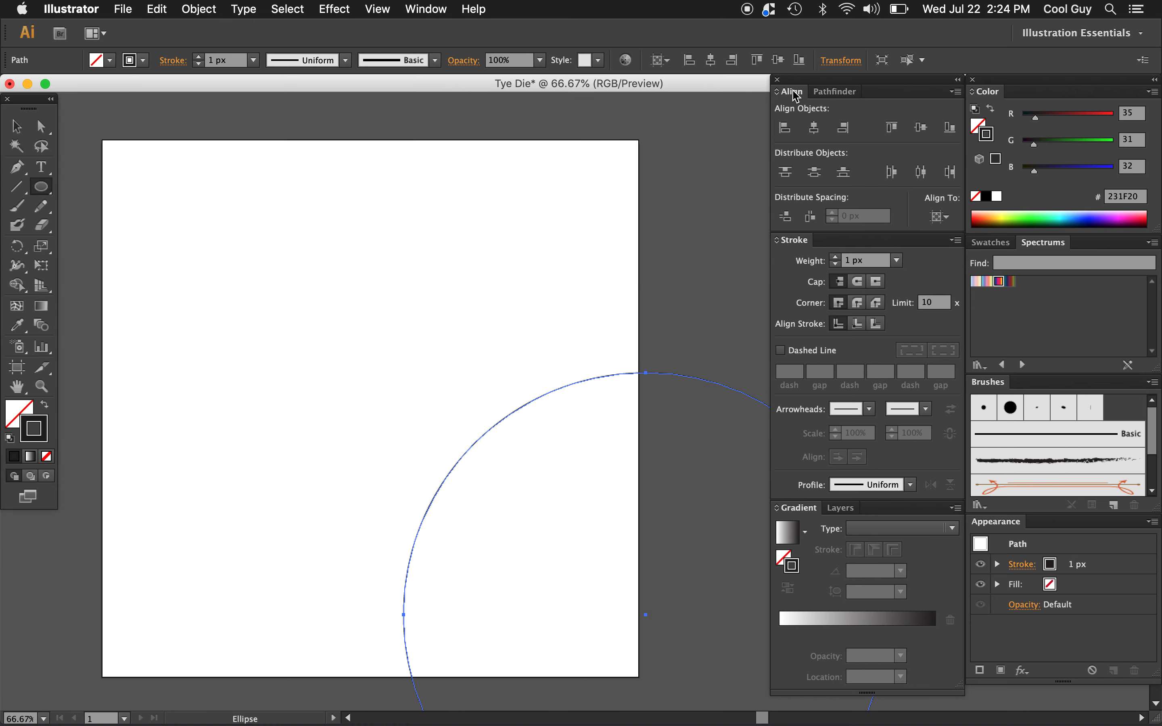
- Centre the circle horizontally and vertically on the artboard using the Align panel
left_click(424, 10)
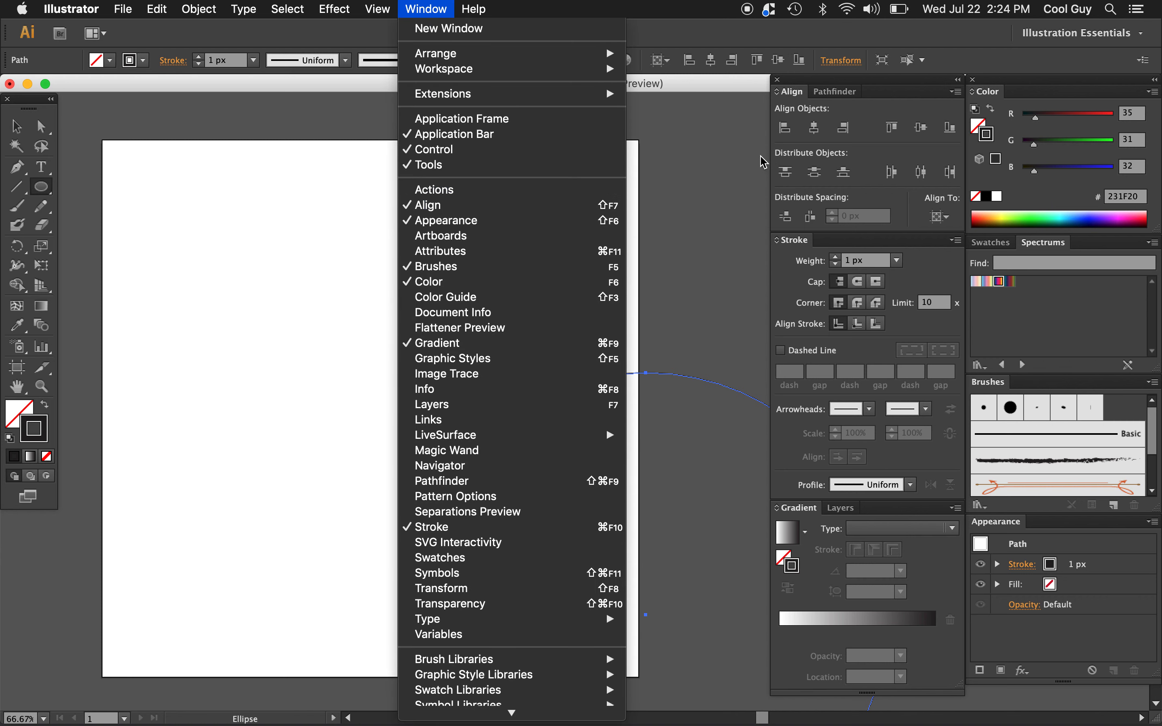
left_click(440, 206)
left_click(941, 217)
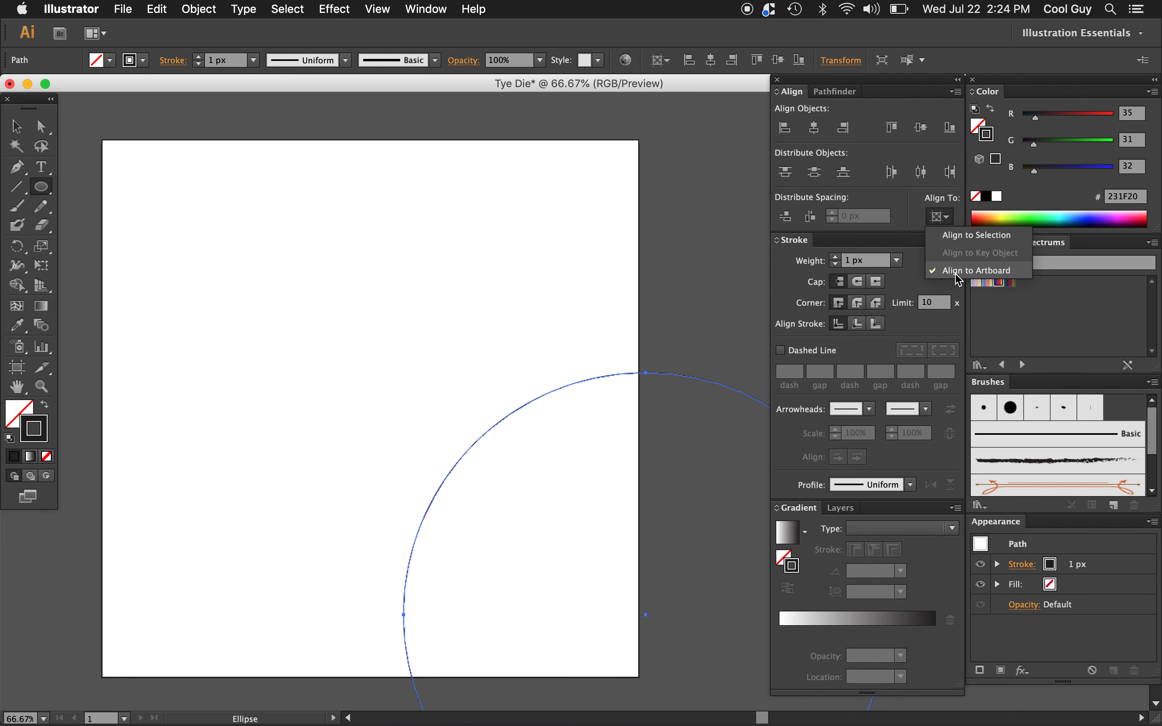
left_click(818, 134)
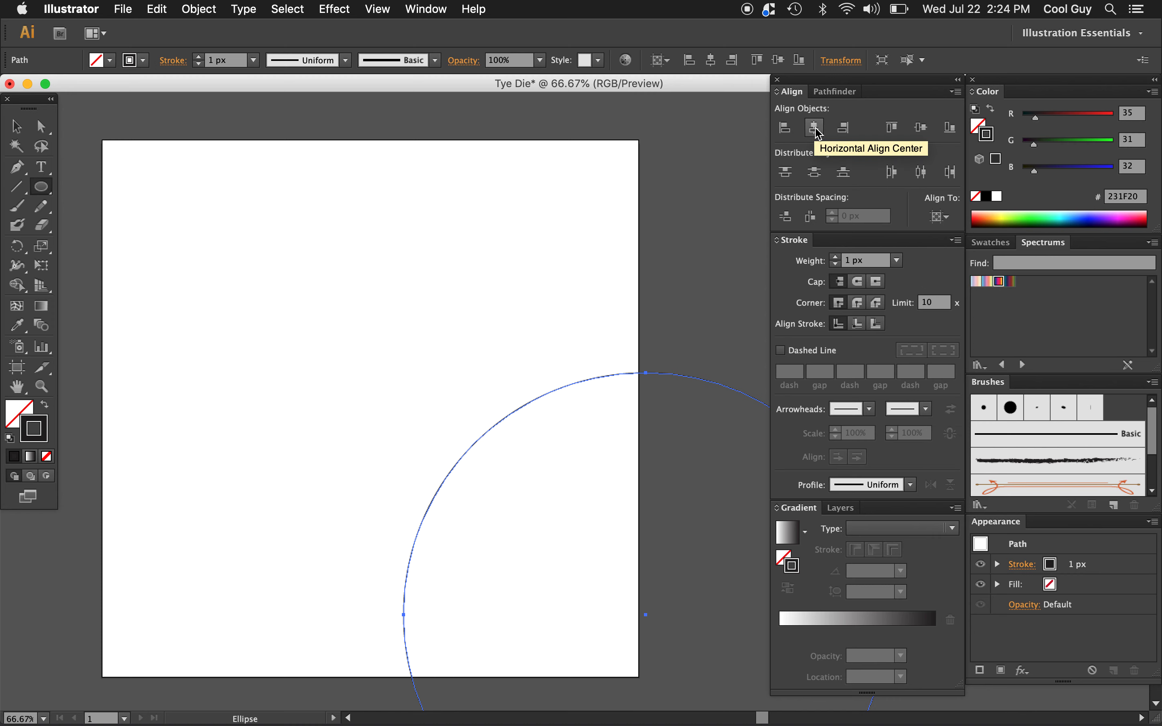
left_click(814, 127)
left_click(921, 127)
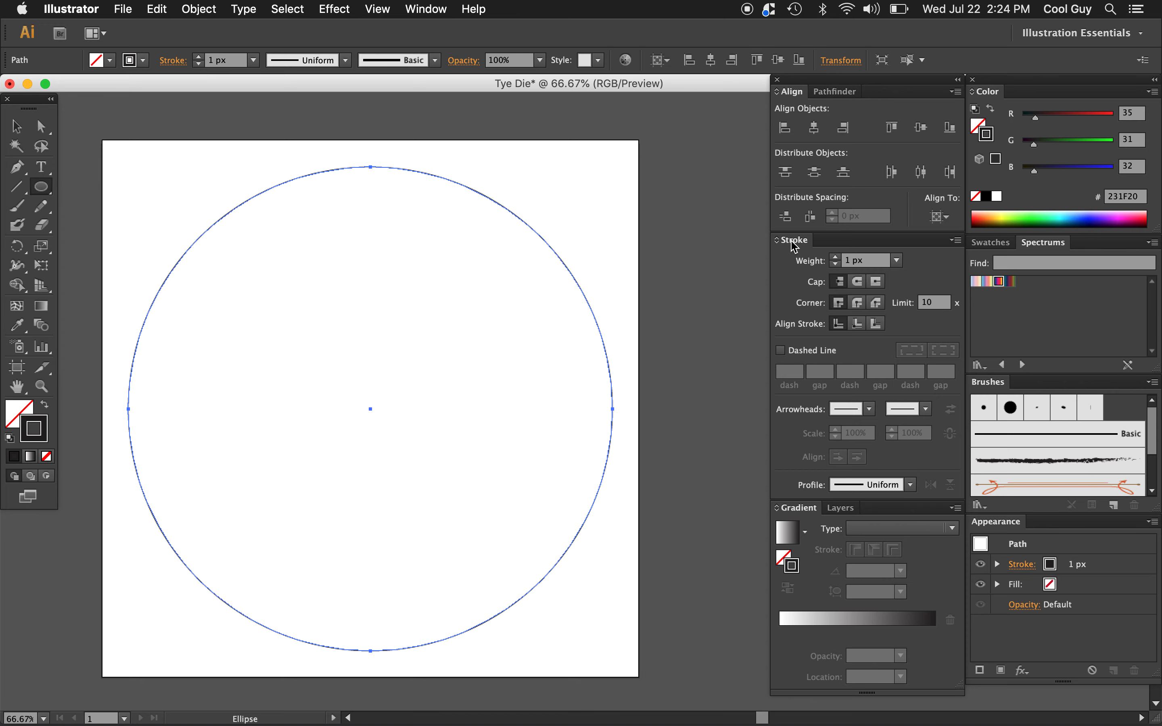
- Set the circle's stroke weight to 50 px in the Stroke panel
left_click(418, 9)
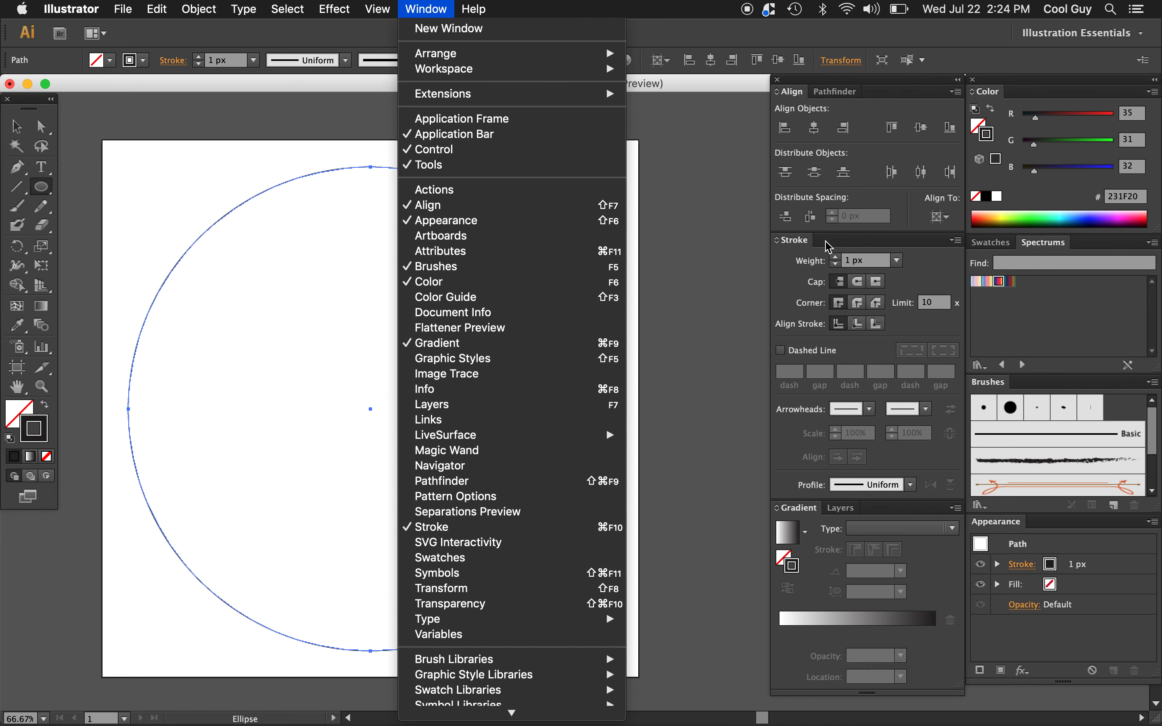
left_click(836, 247)
left_click(879, 265)
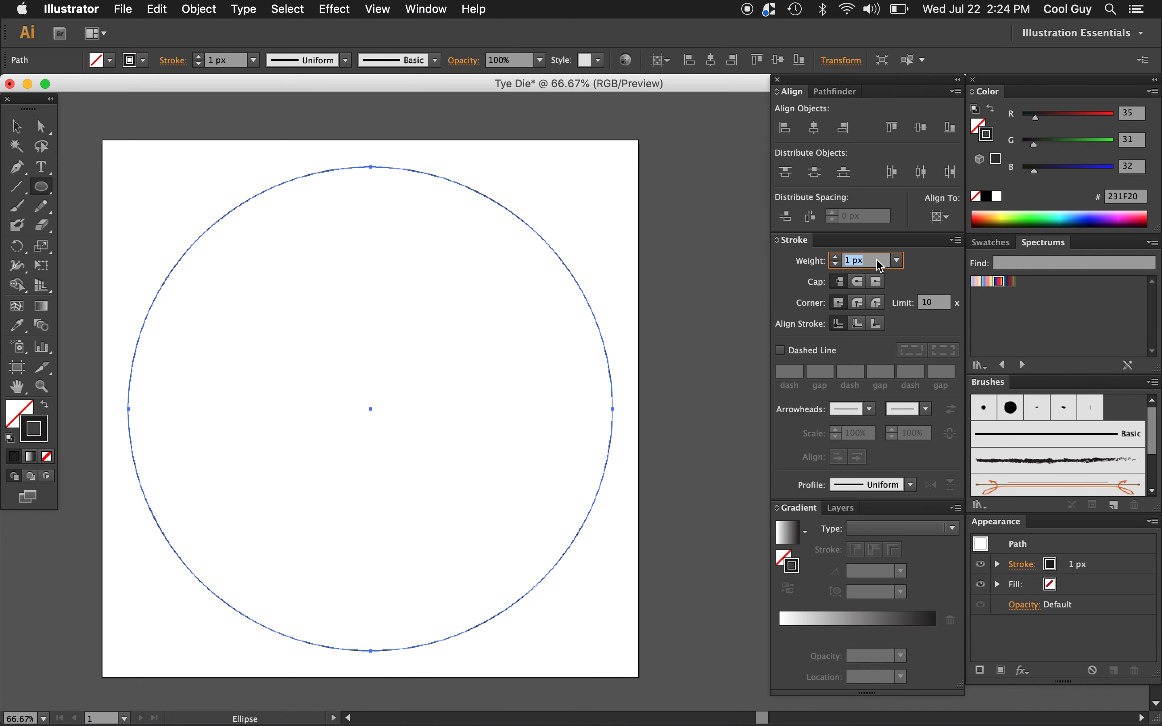
type("50")
key("Return")
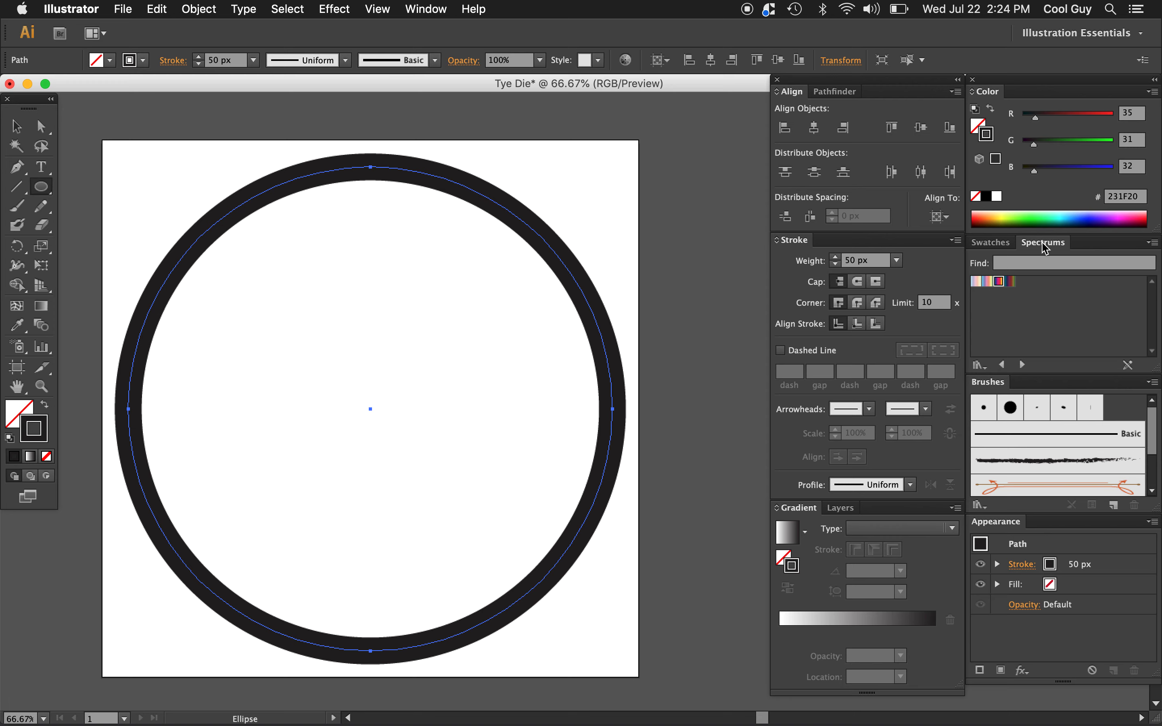
- Detach the Spectrums library from the Swatches panel group and close it
left_click(990, 243)
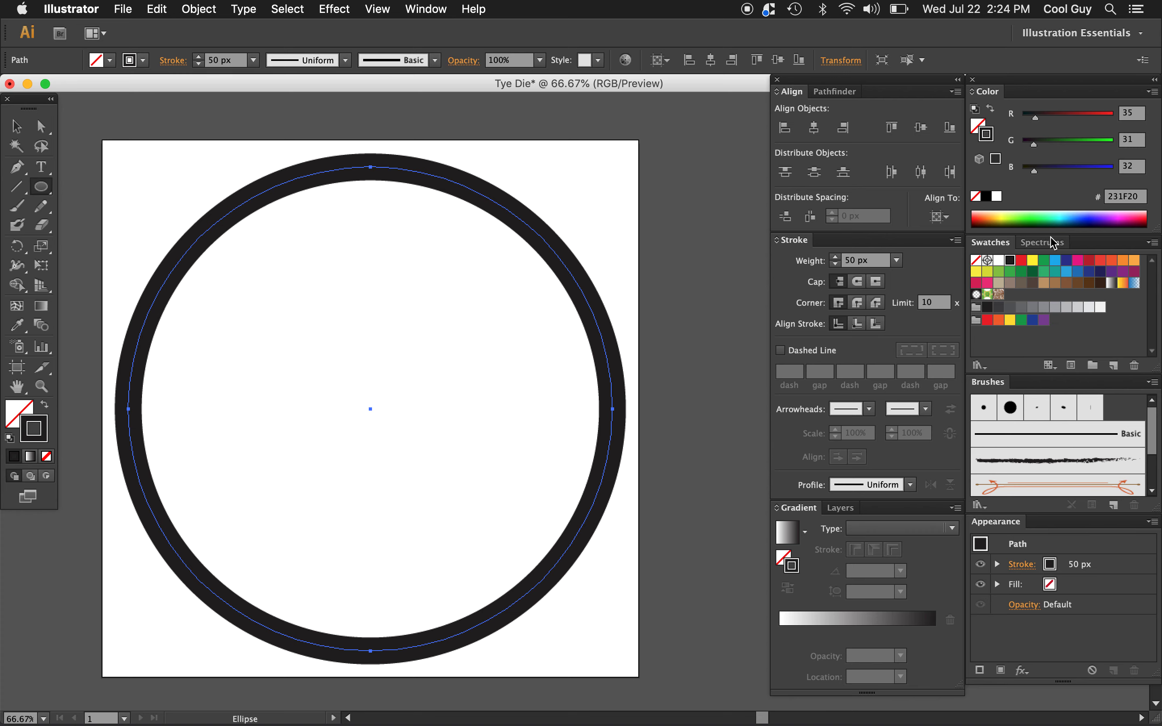
left_click(1051, 237)
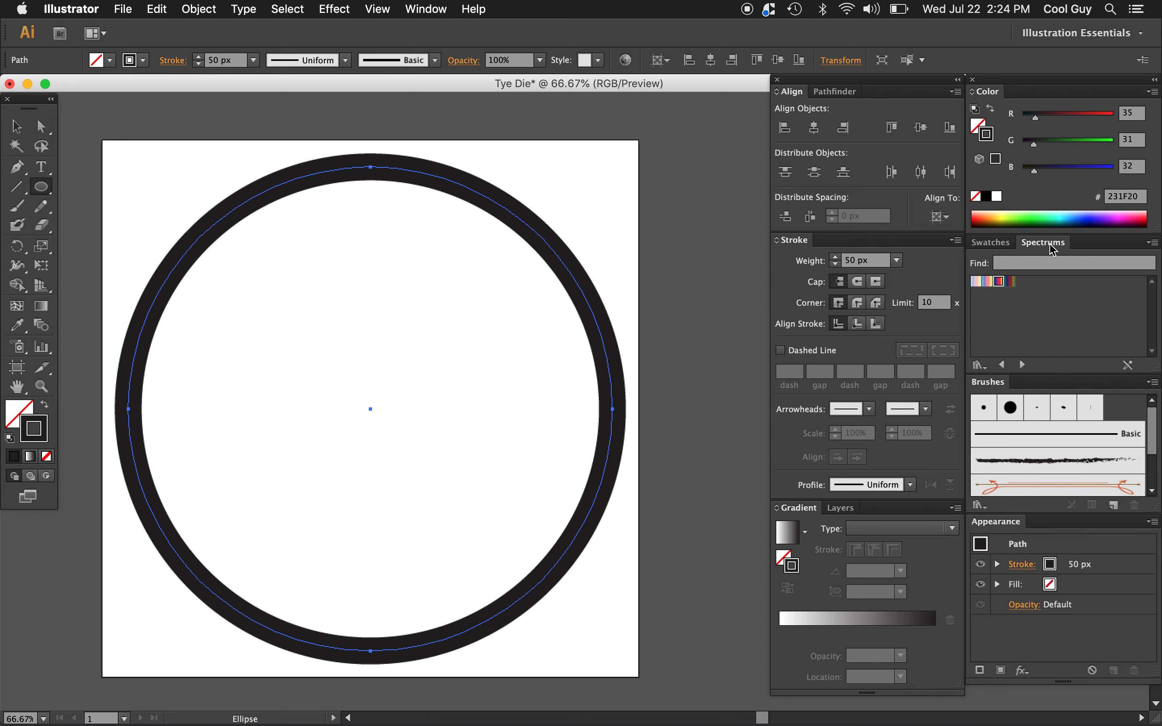
left_click_drag(1051, 245, 695, 254)
left_click(647, 249)
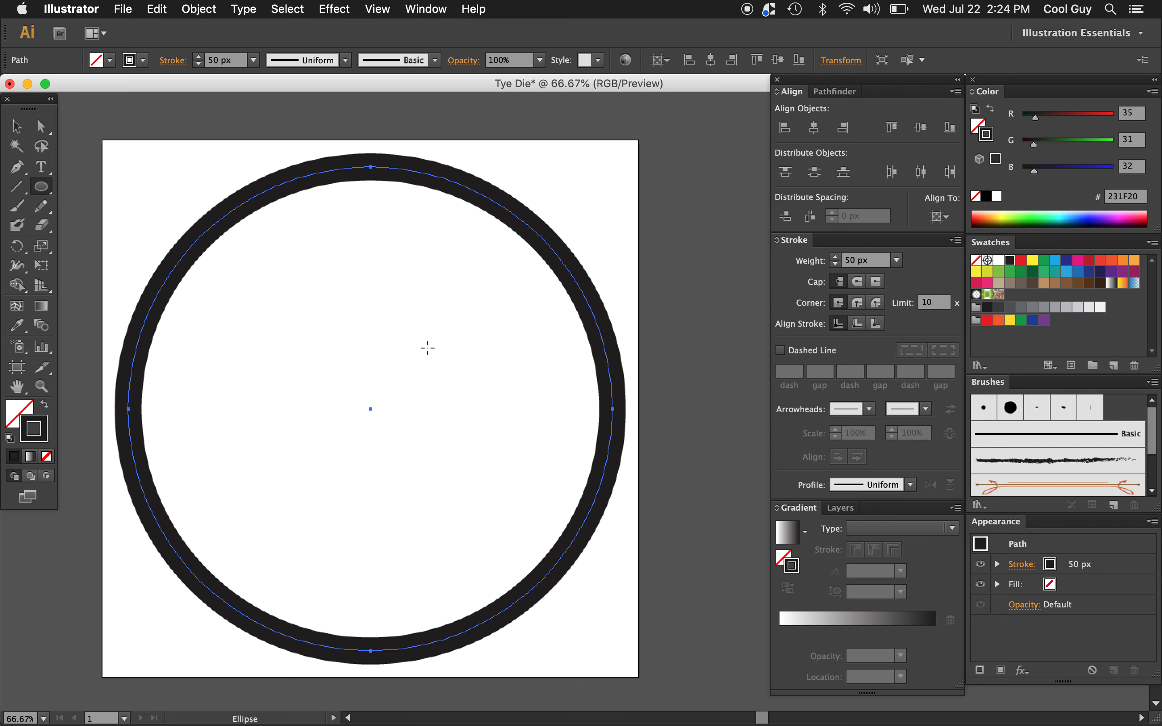
- Reopen the Spectrums library, dock it with Swatches, and apply the Spectrum gradient to the stroke
left_click(1149, 245)
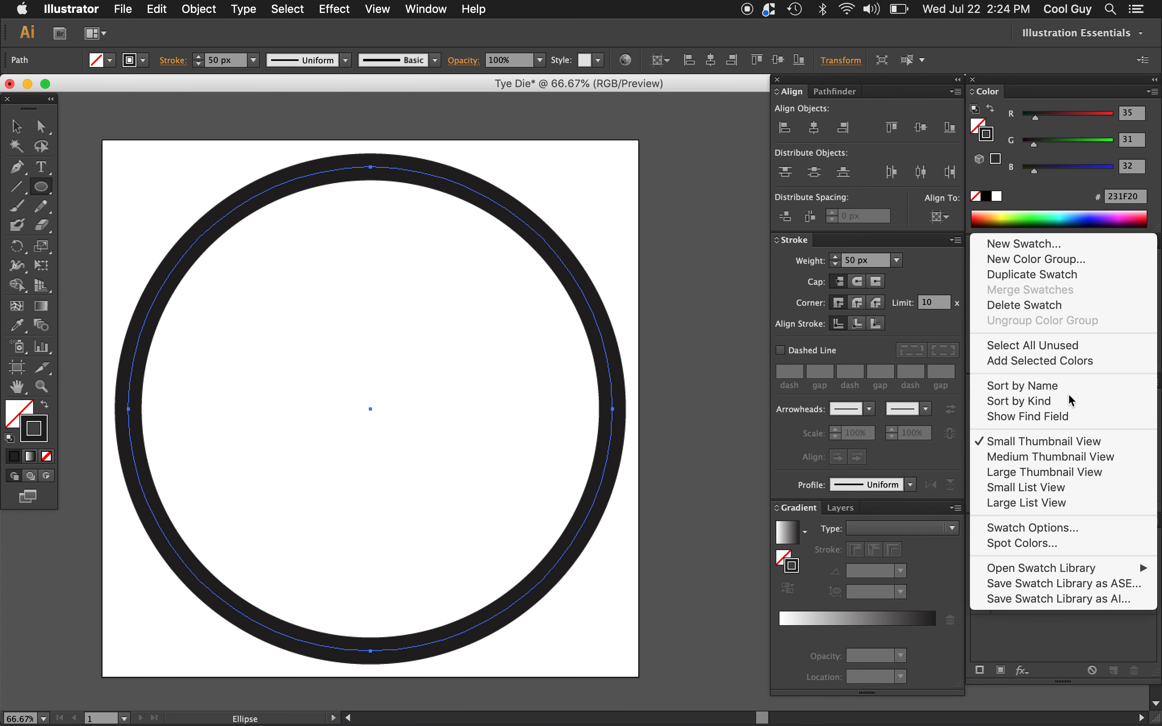
mouse_move(1036, 574)
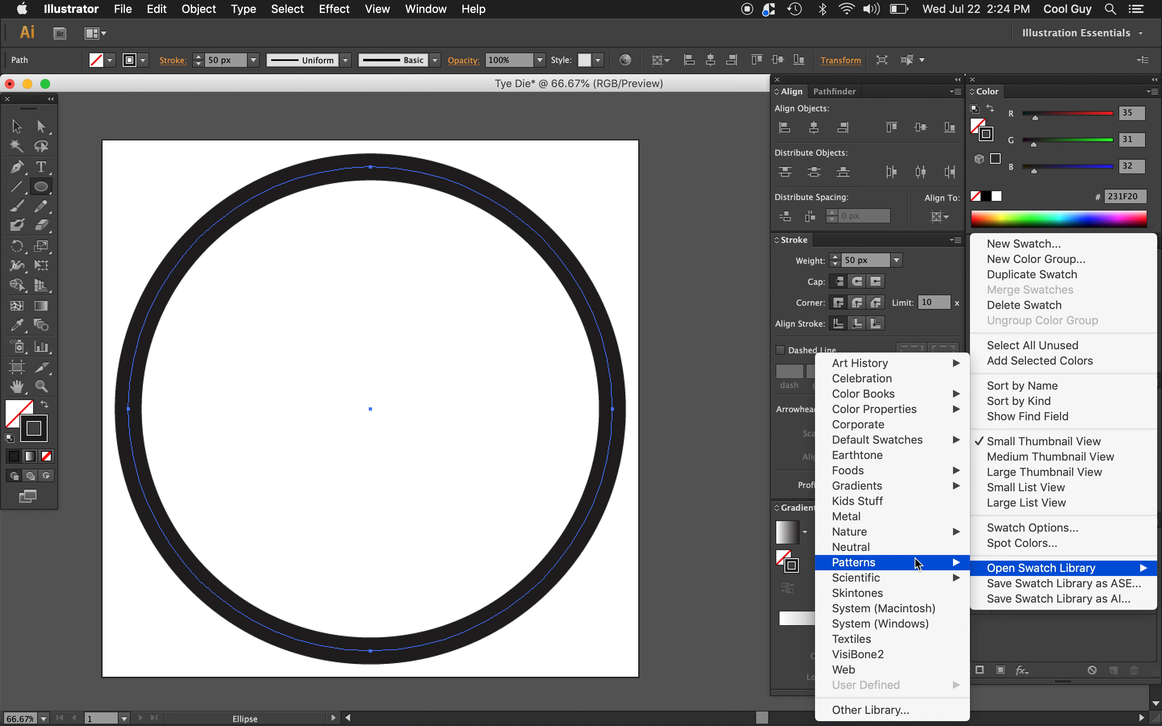
mouse_move(869, 490)
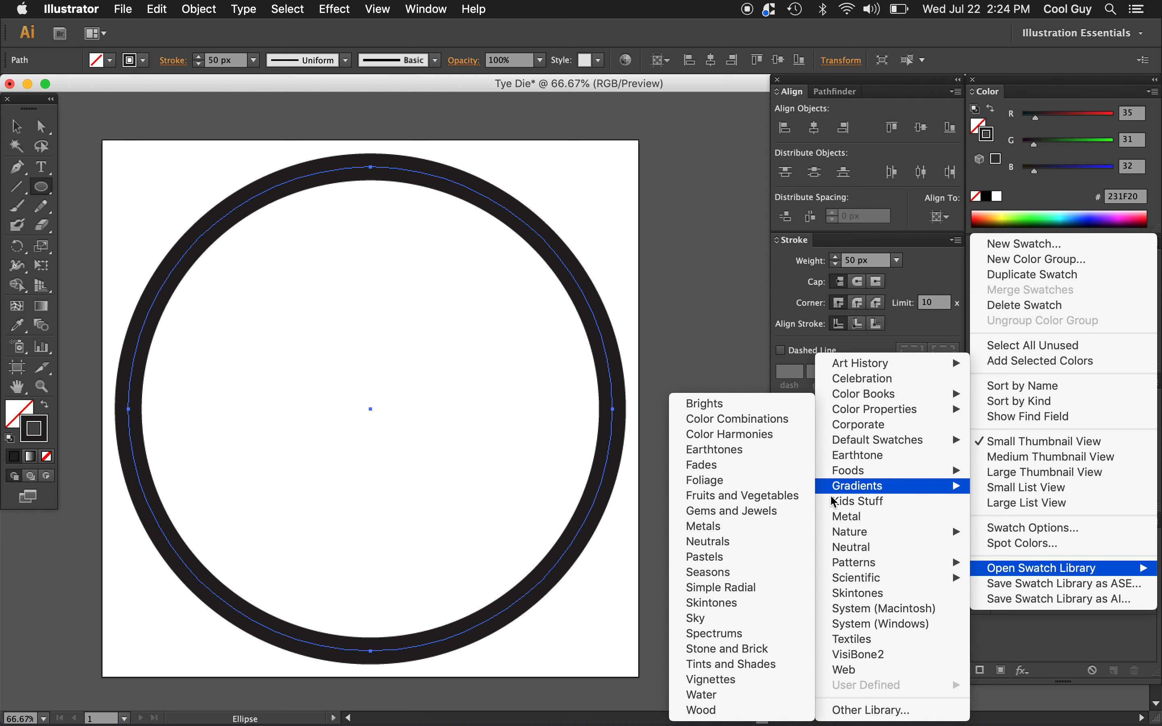
left_click(696, 638)
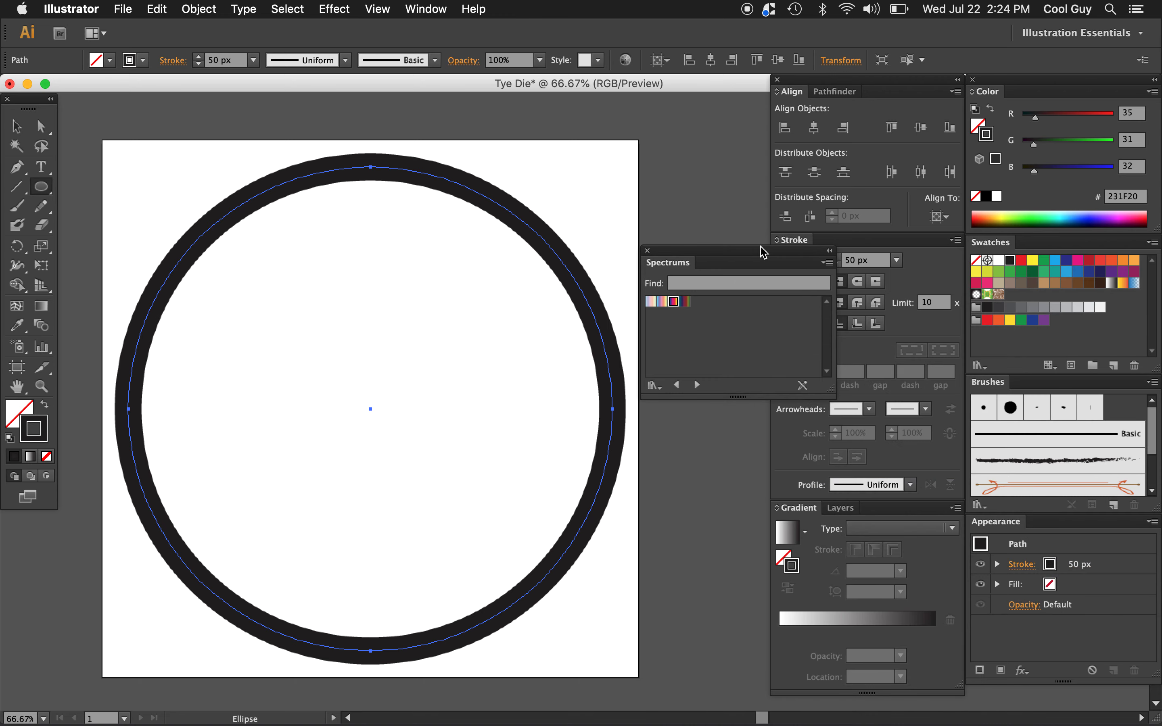
left_click_drag(709, 252, 1062, 249)
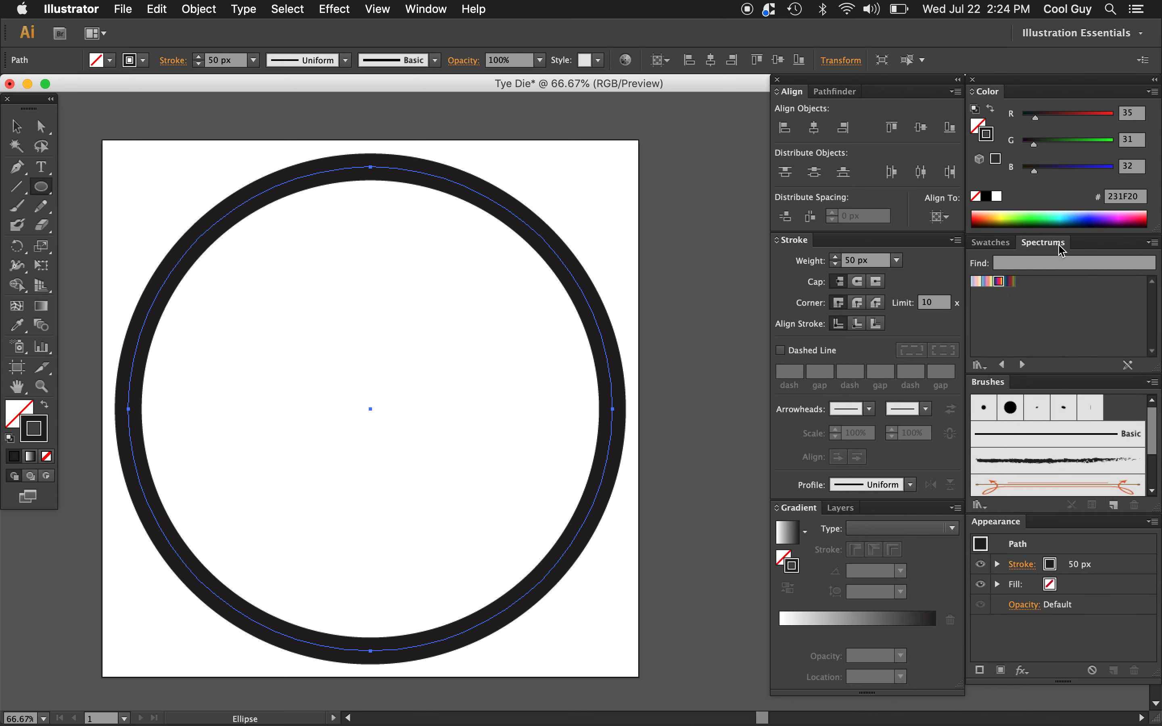
left_click(1000, 282)
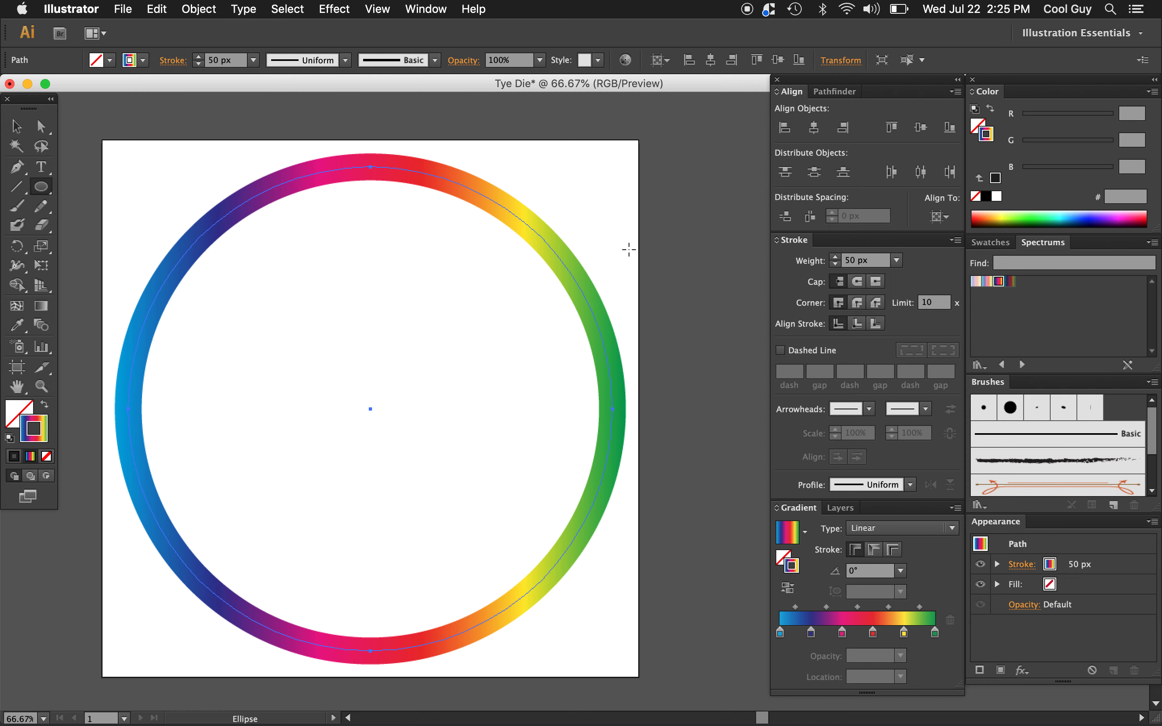
- Reselect the rainbow circle and add a Distort & Transform > Transform effect with preview on
key("v")
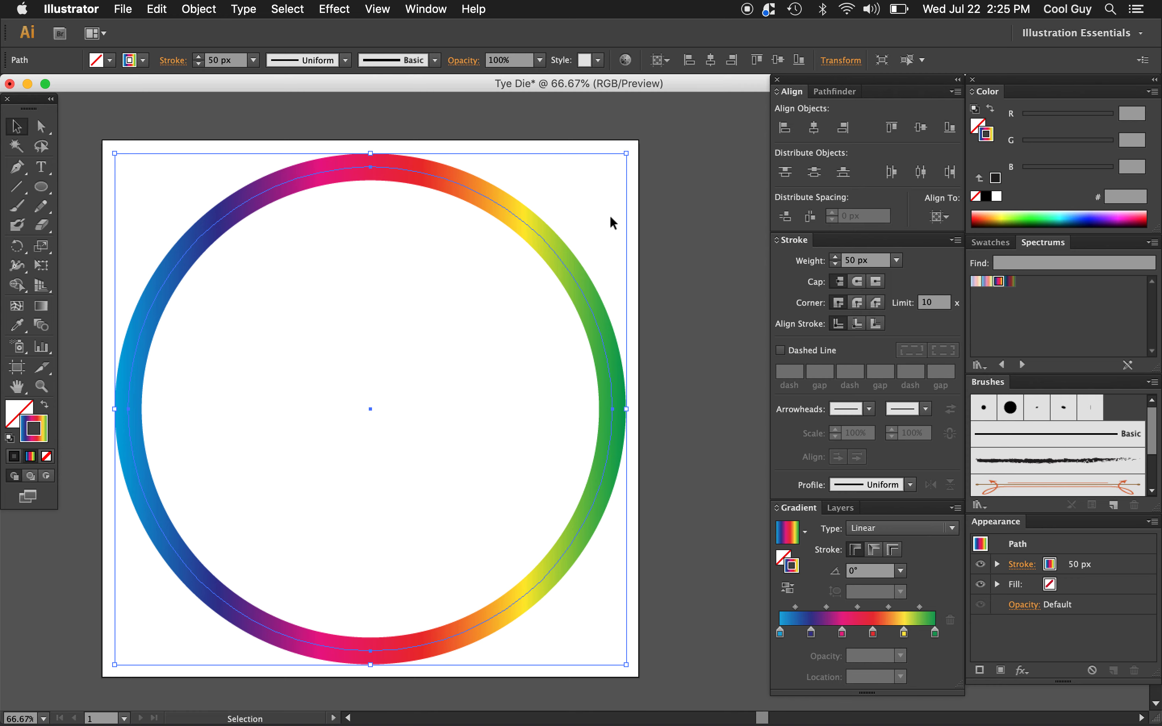
left_click(660, 226)
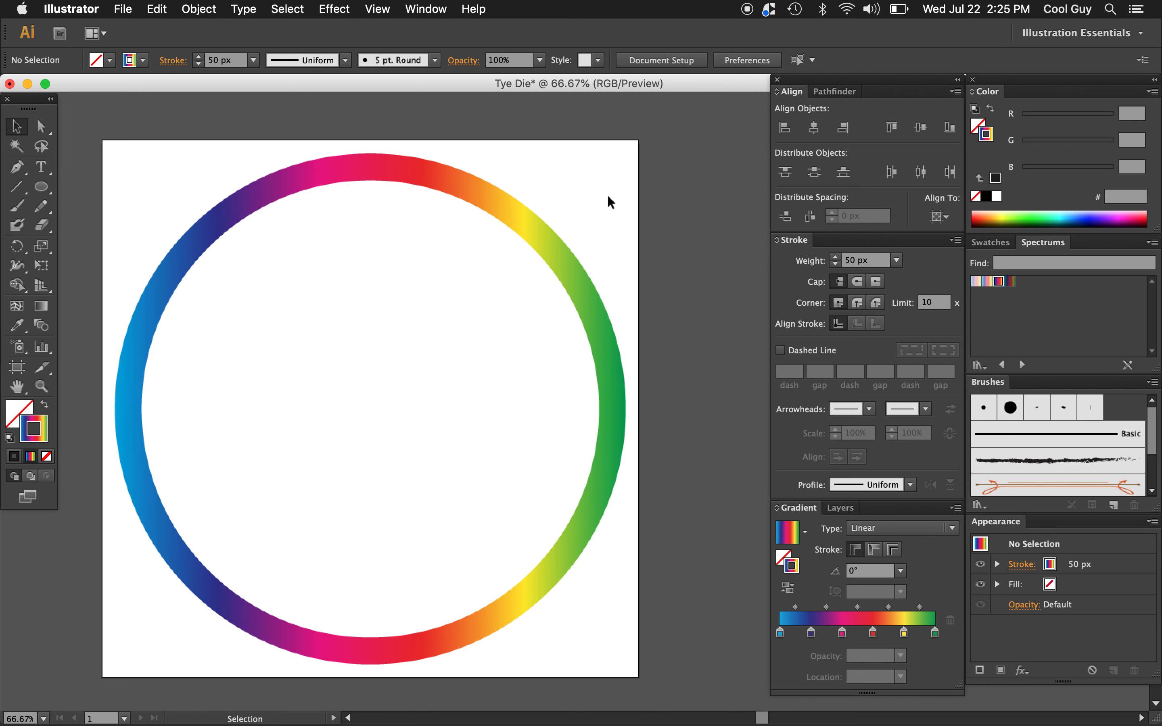
left_click_drag(637, 166, 432, 363)
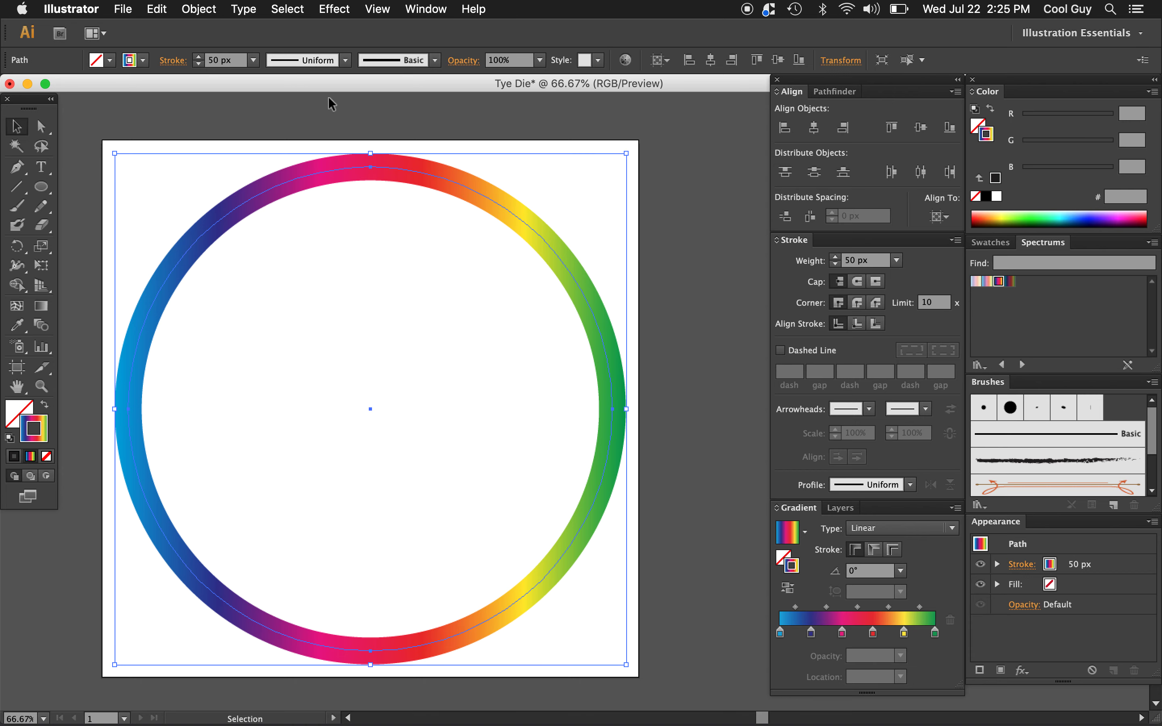
left_click(334, 11)
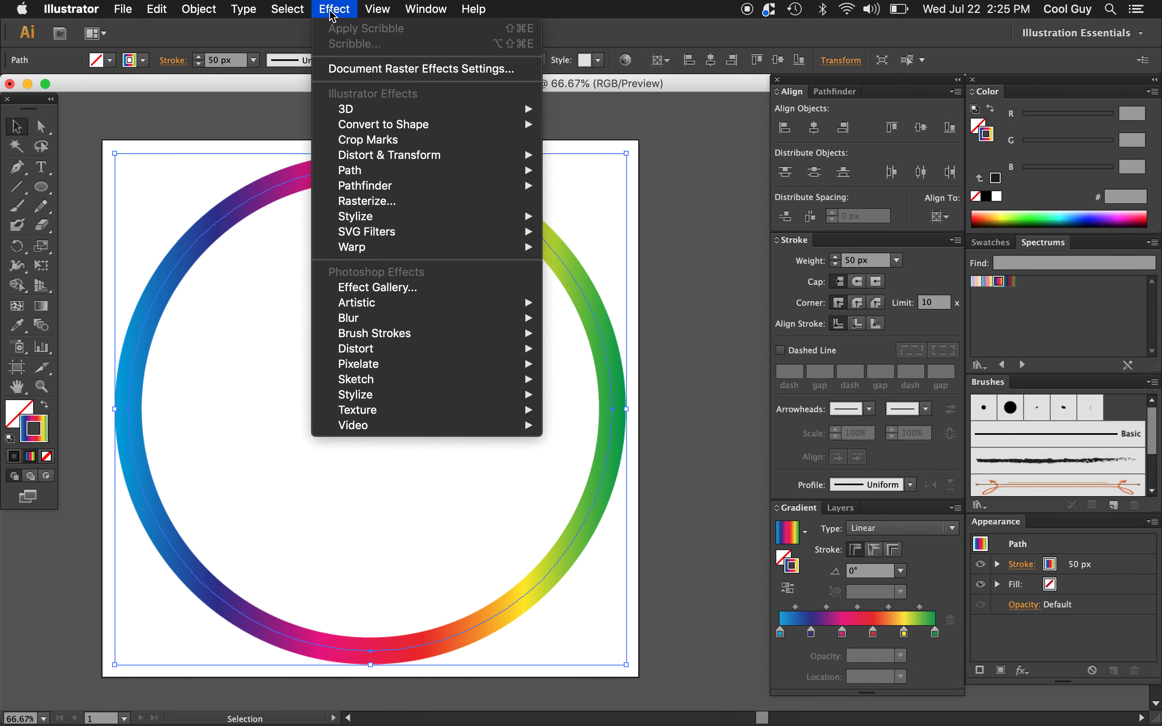
mouse_move(406, 157)
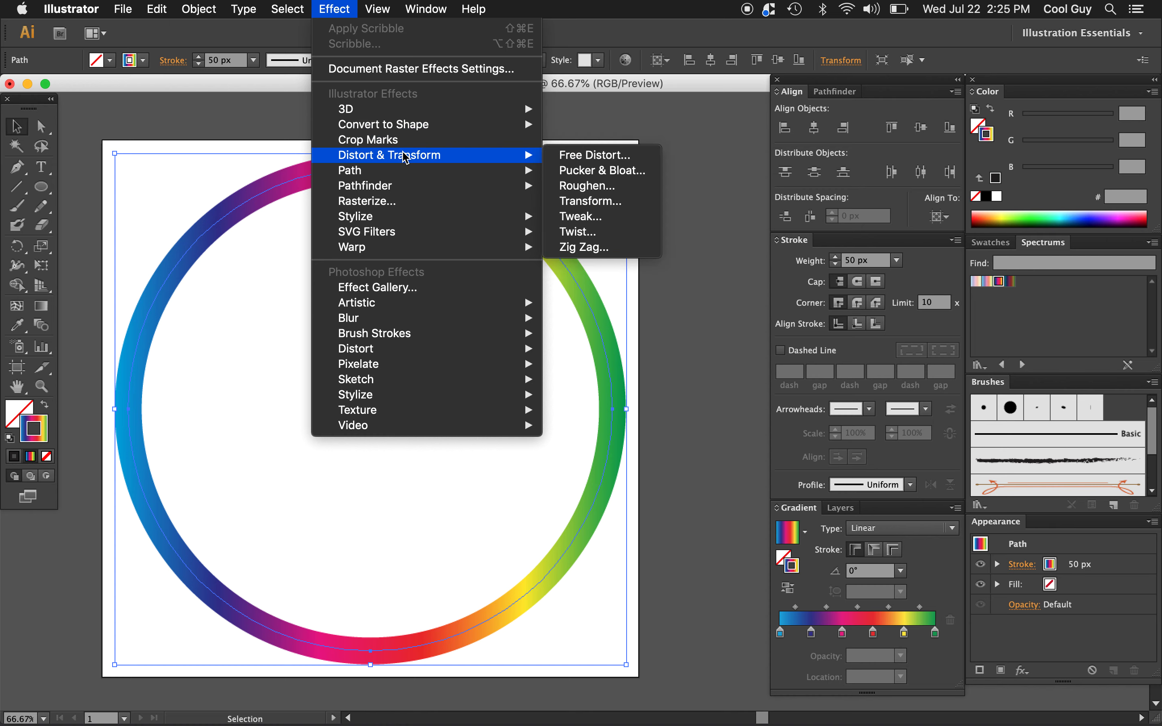
left_click(602, 205)
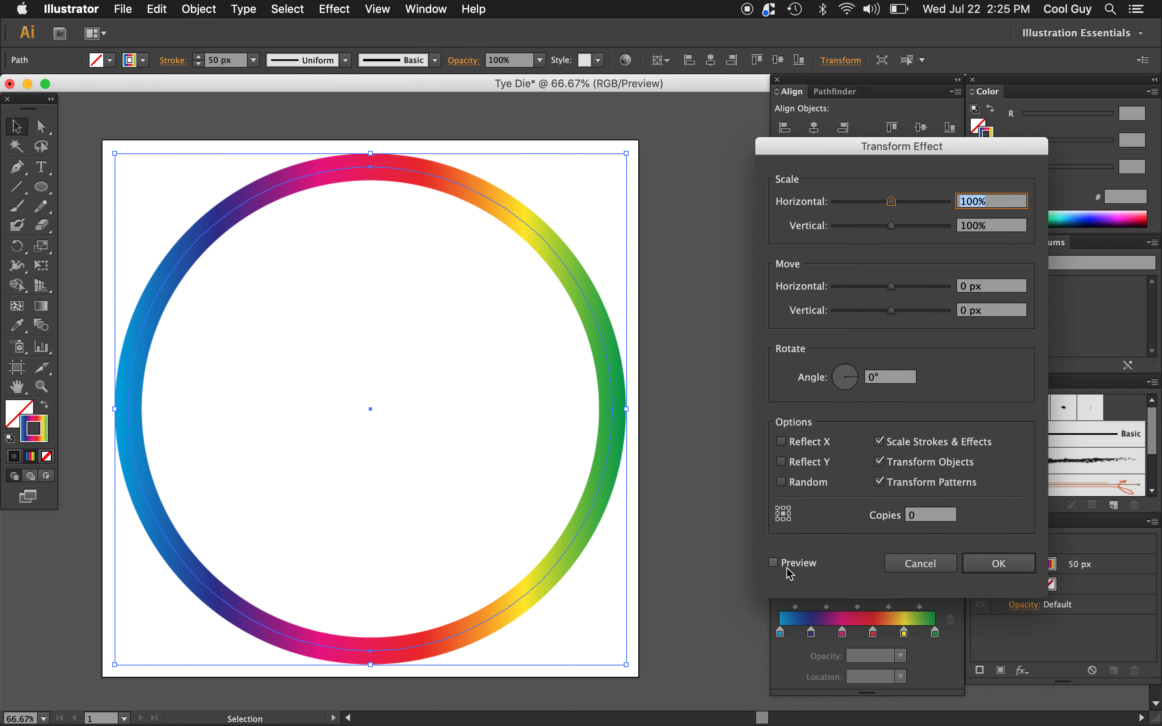
left_click(774, 564)
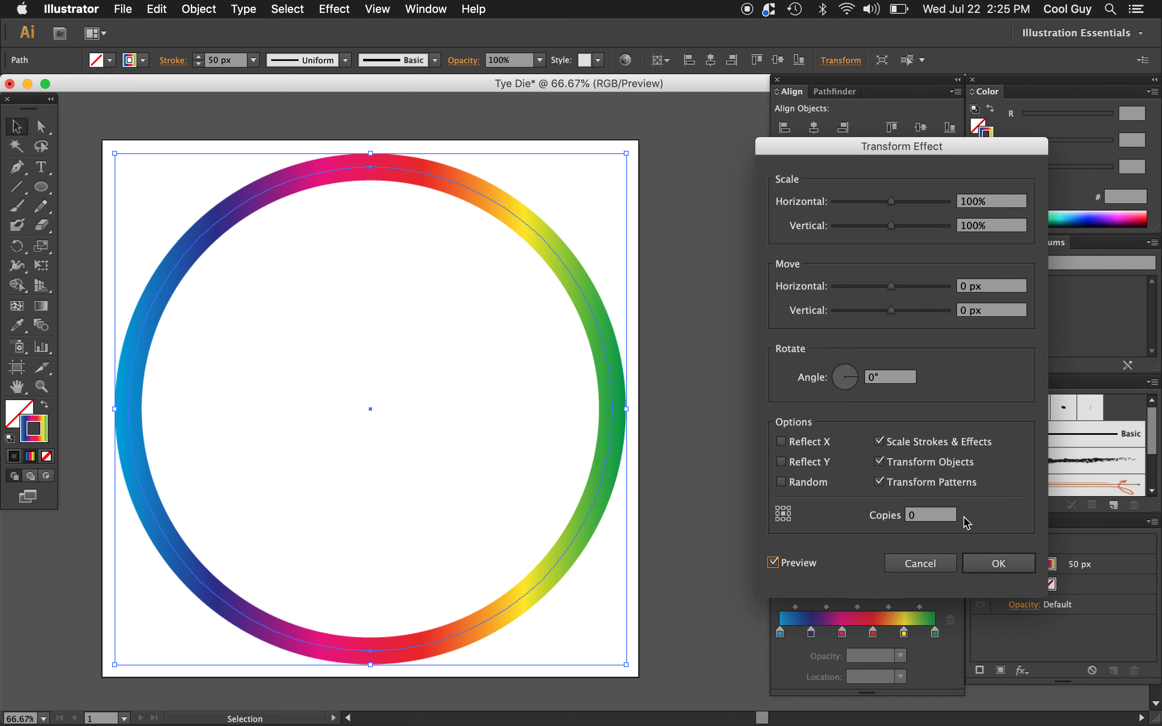
- Set the Transform effect to 50 copies, 90% horizontal and vertical scale, 15° angle, and apply
left_click(940, 518)
type("50")
left_click(991, 202)
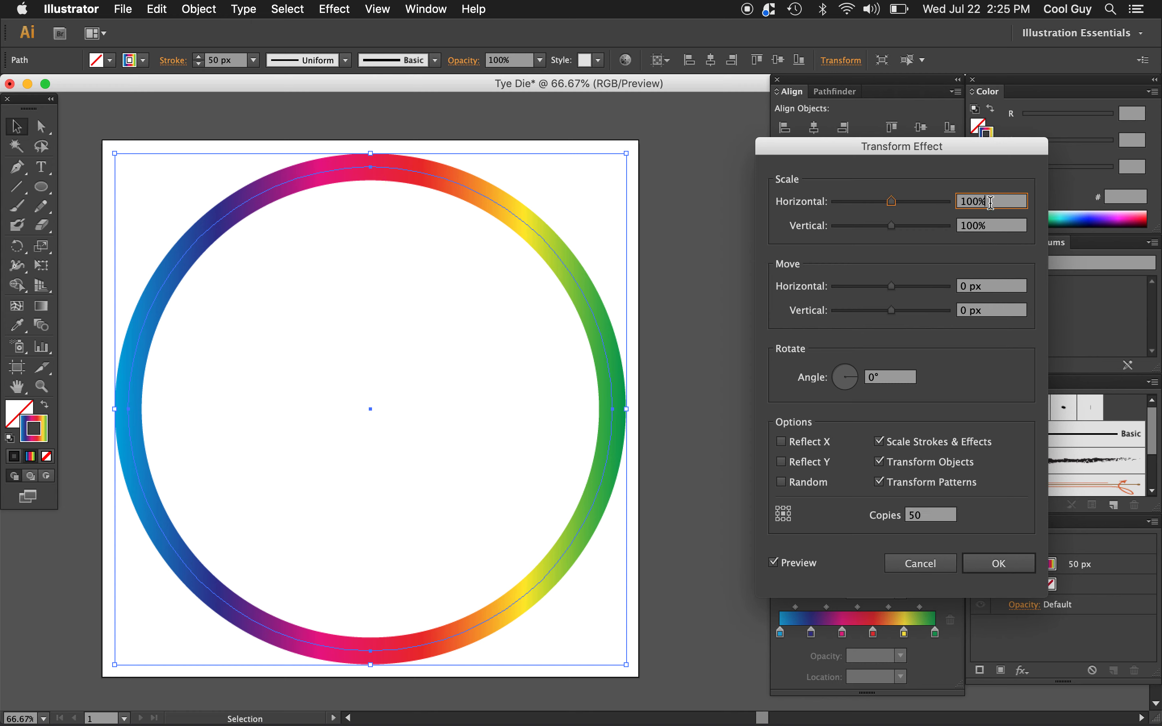
type("90")
left_click(1000, 229)
type("90")
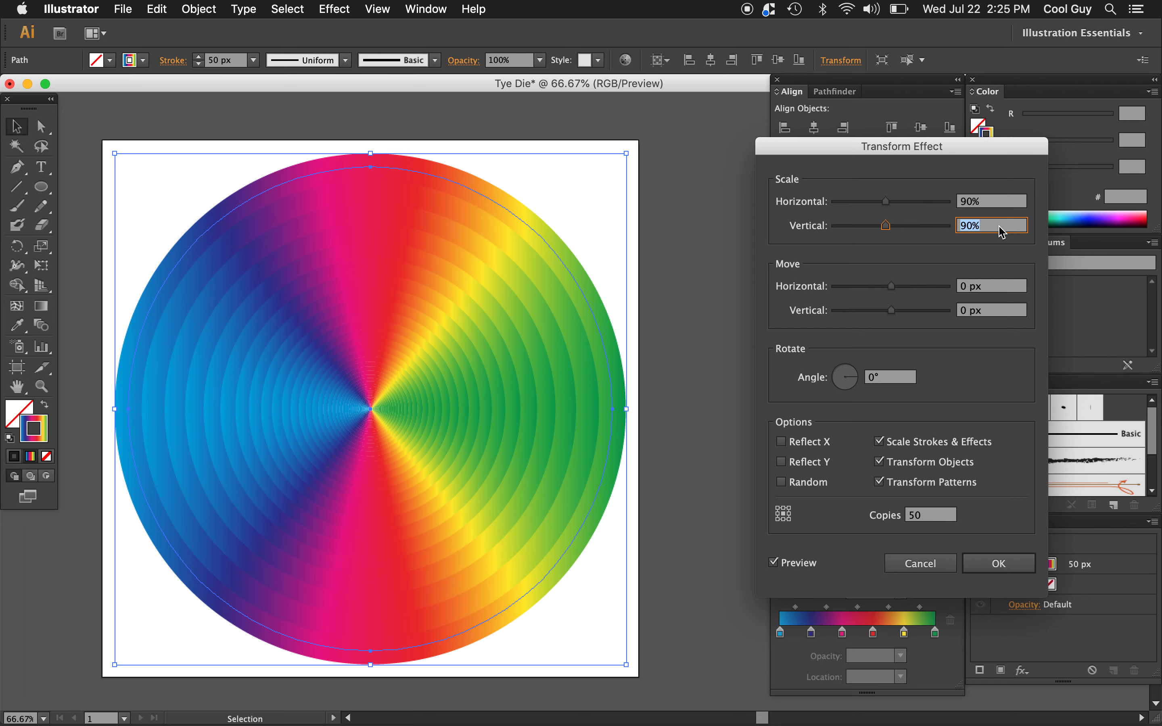
left_click(891, 378)
type("10")
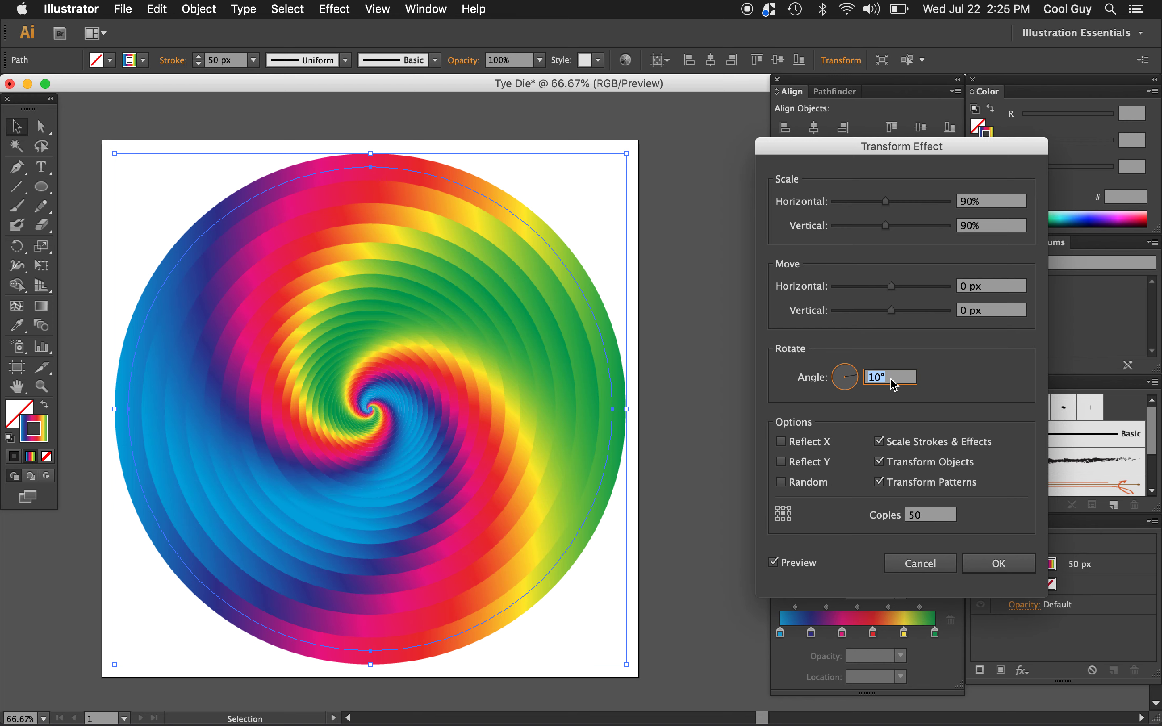
key("Up")
key("Up")
key("Up")
key("Up")
key("Up")
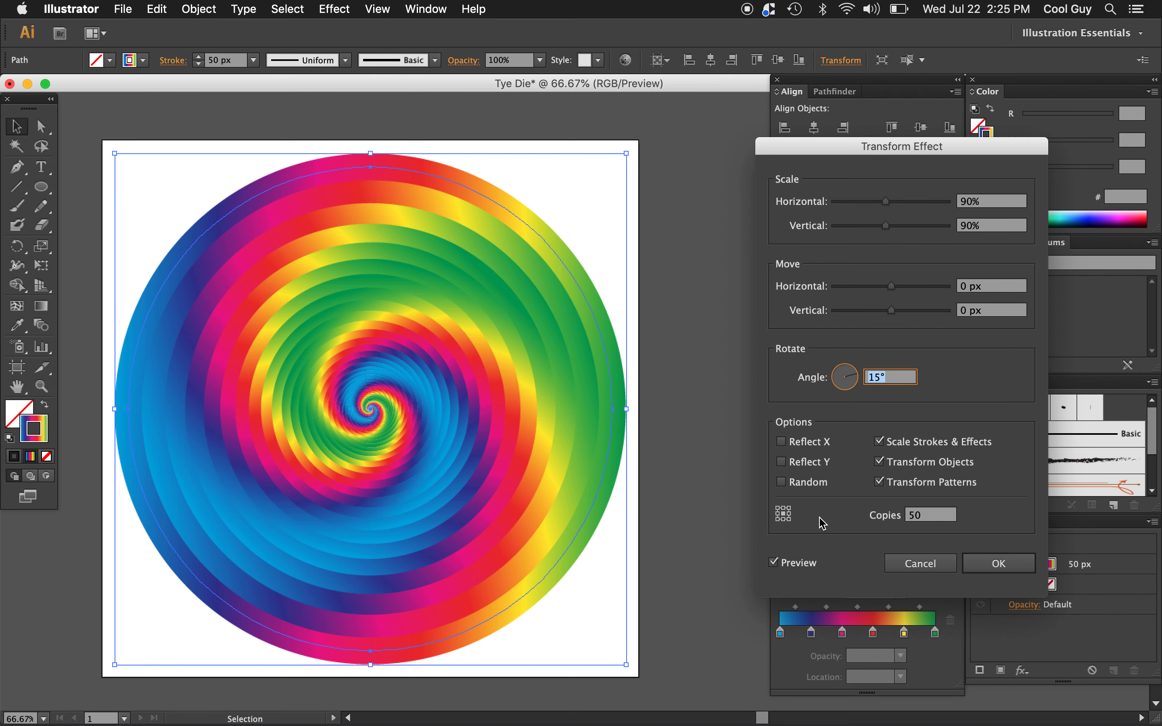
left_click(988, 564)
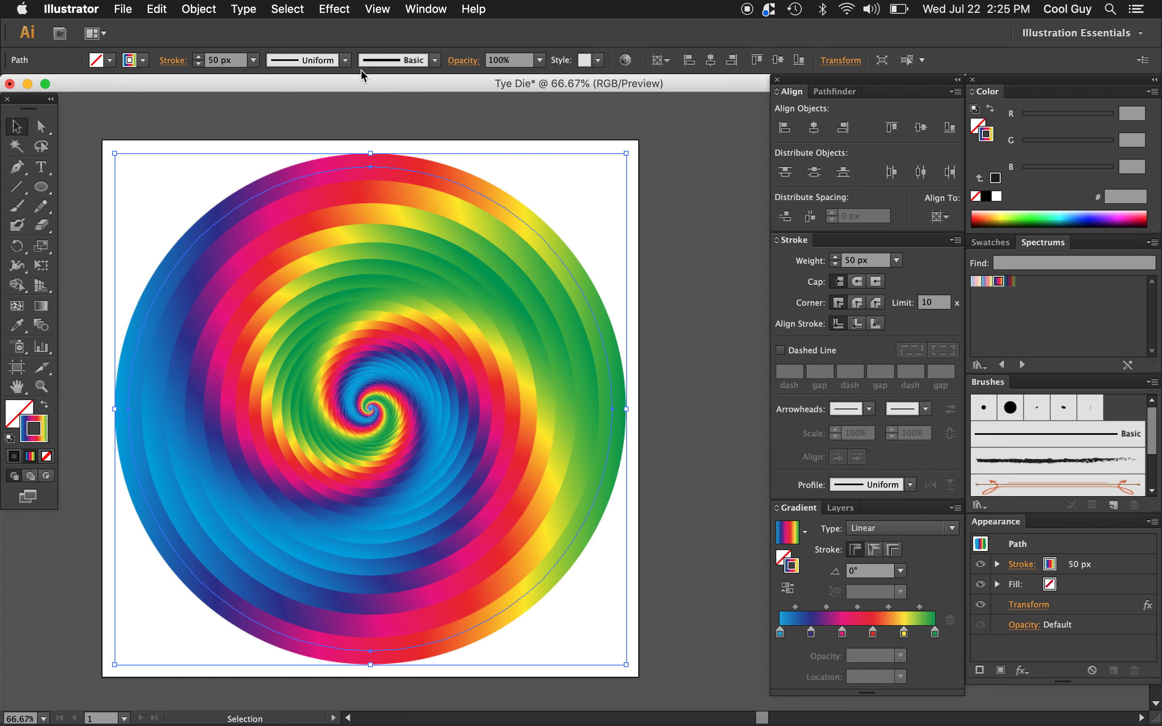
left_click(338, 11)
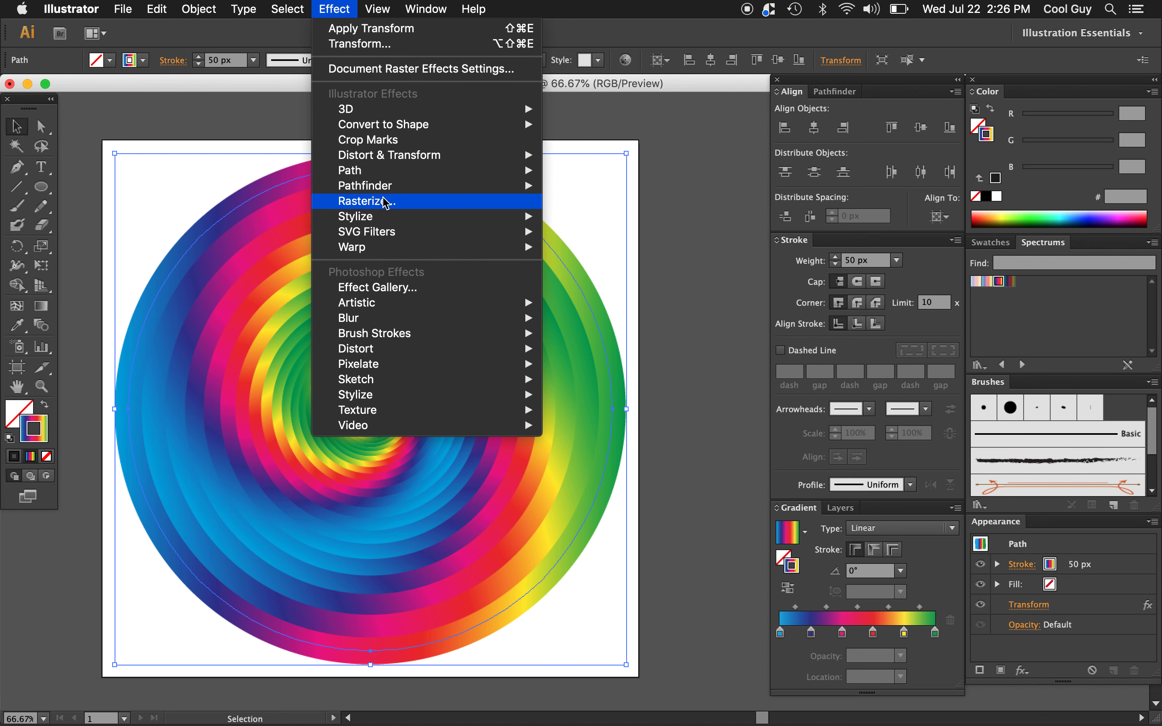
- Add a Roughen effect with preview on and set its size to 2% relative
mouse_move(385, 221)
mouse_move(403, 156)
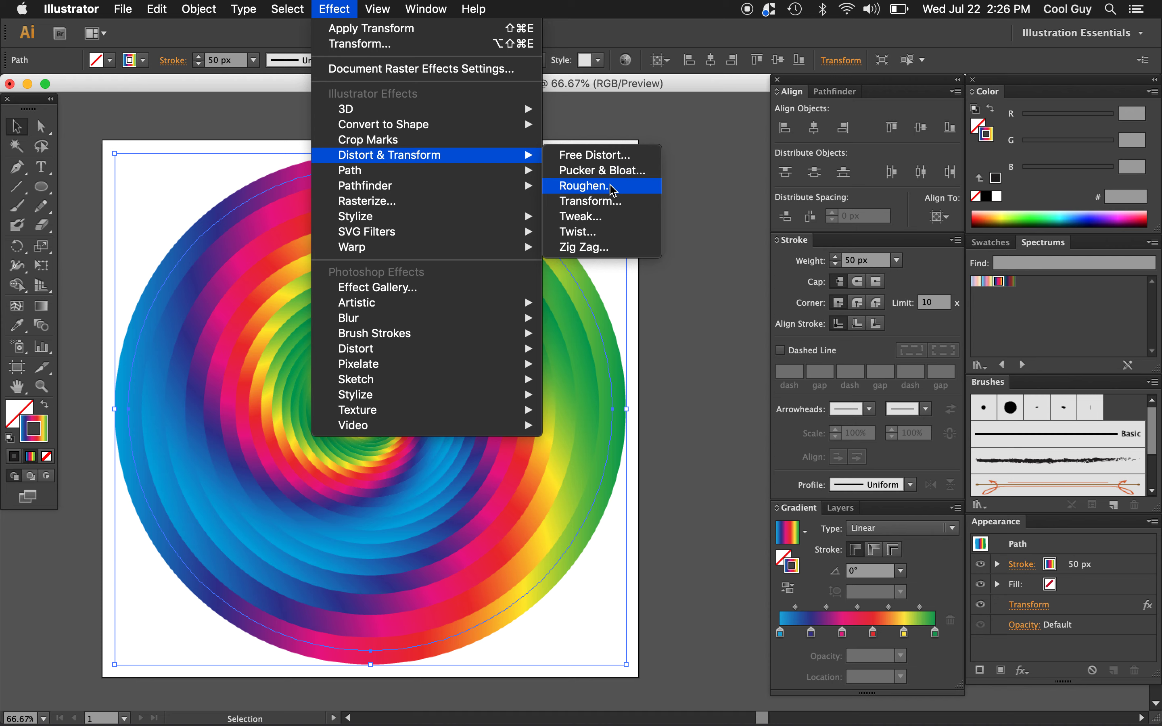
left_click(595, 189)
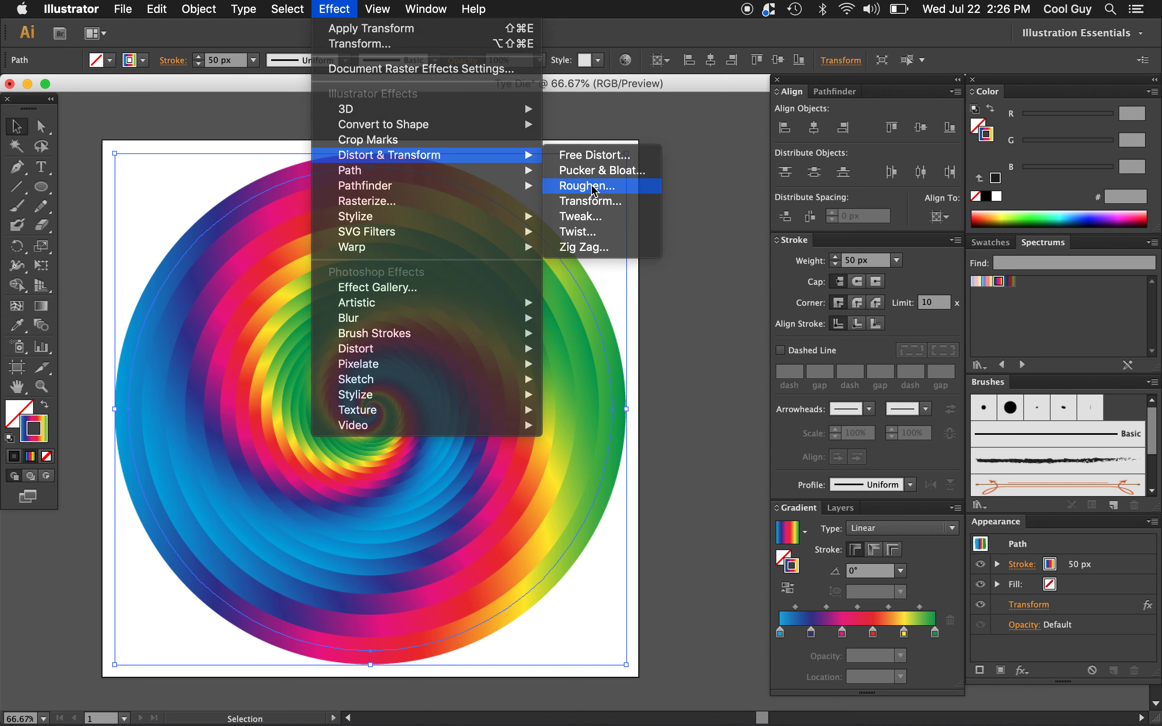
left_click_drag(159, 48, 778, 80)
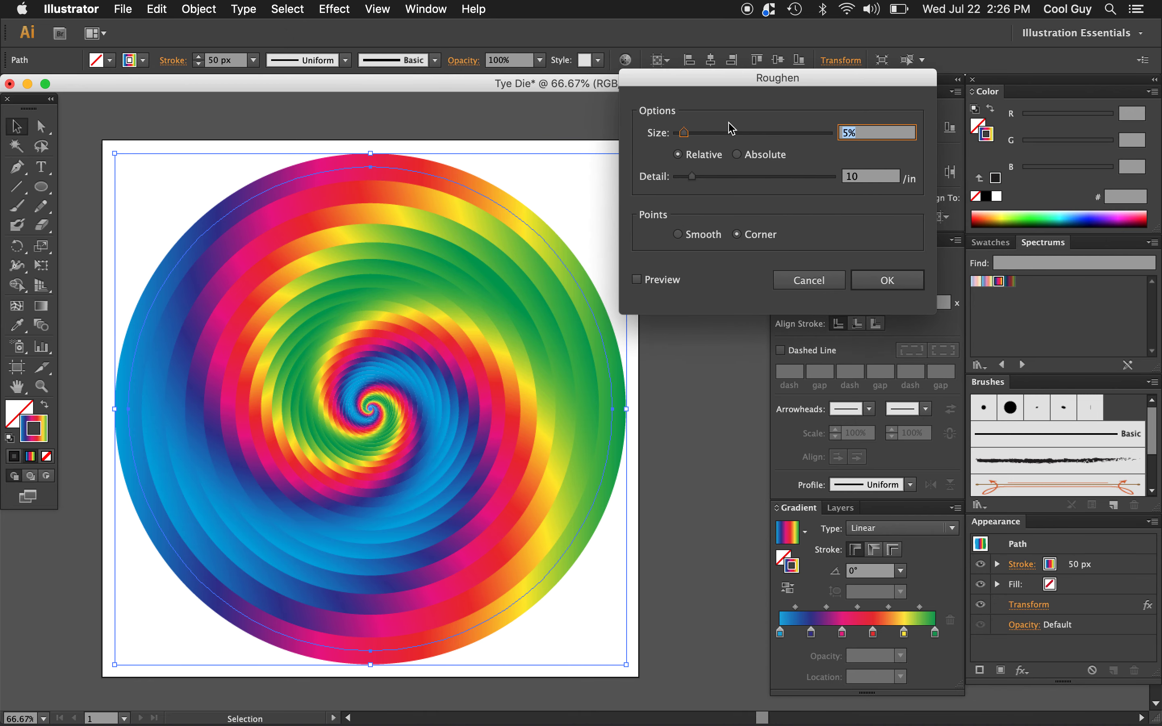
left_click(637, 280)
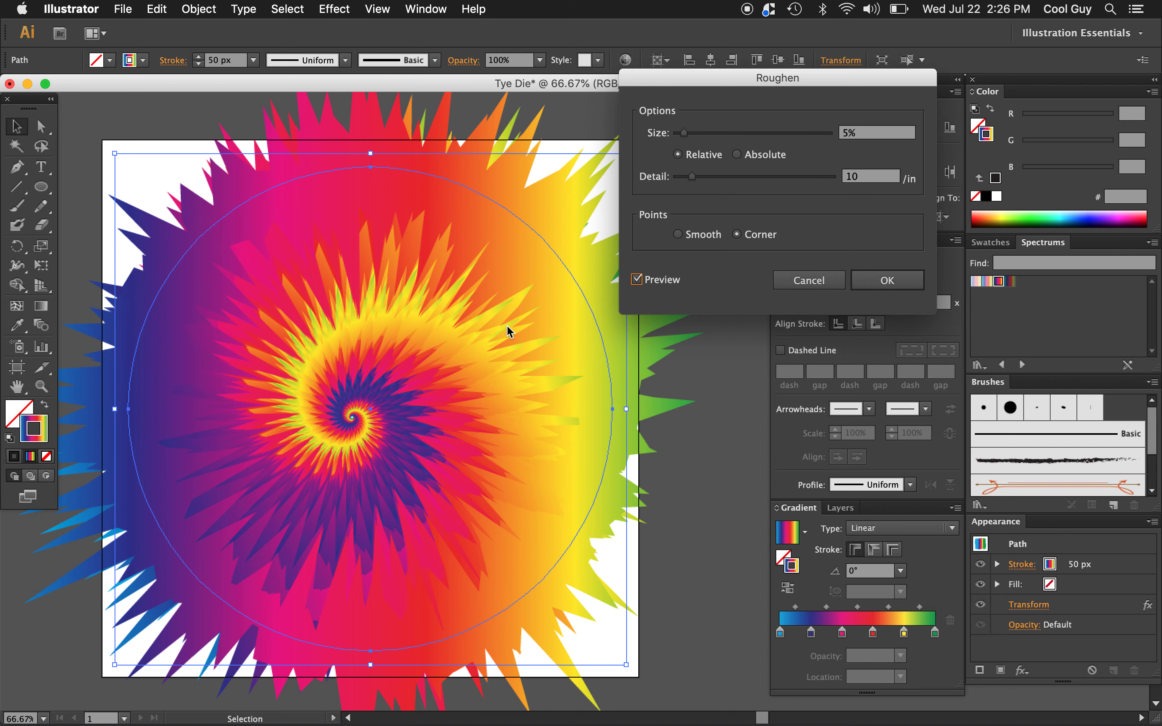
left_click(869, 134)
key("Down")
key("Down")
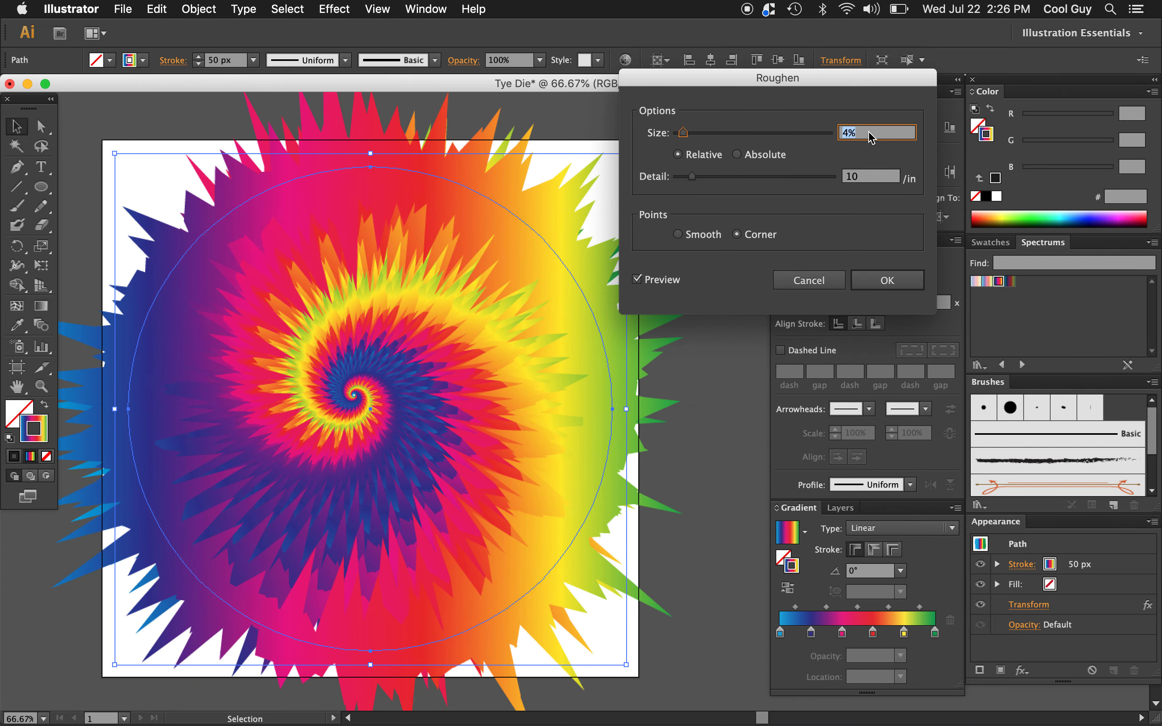
key("Down")
key("Down")
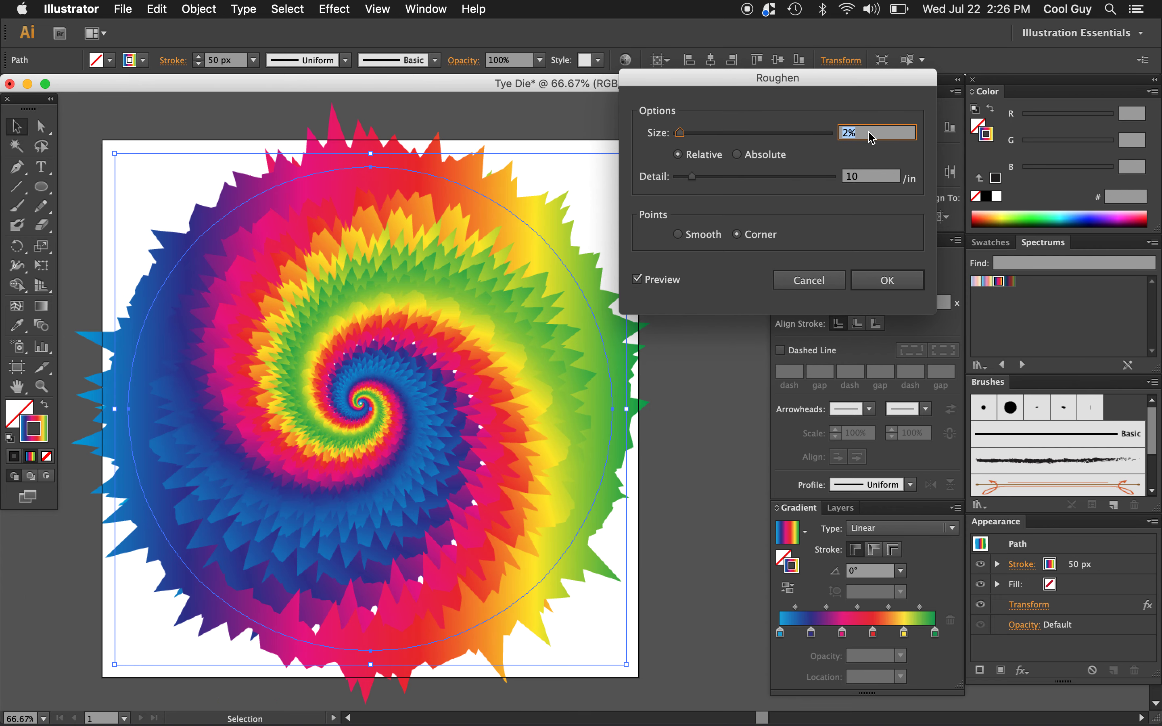
key("Up")
key("Up")
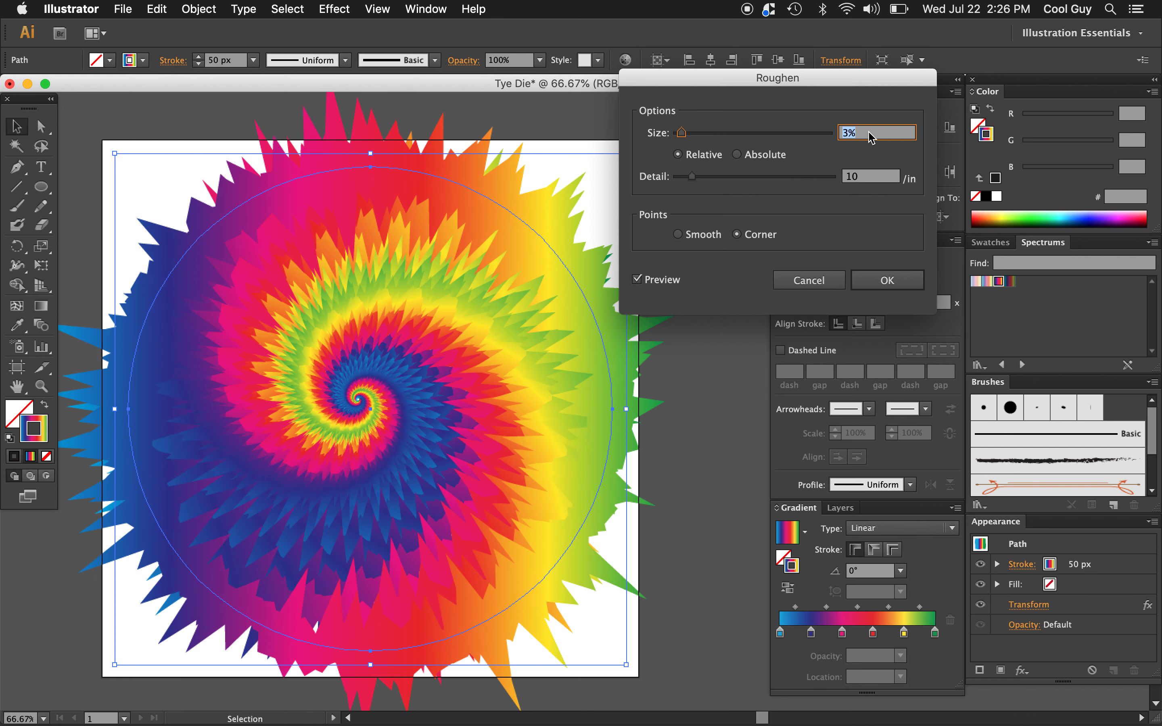
key("Down")
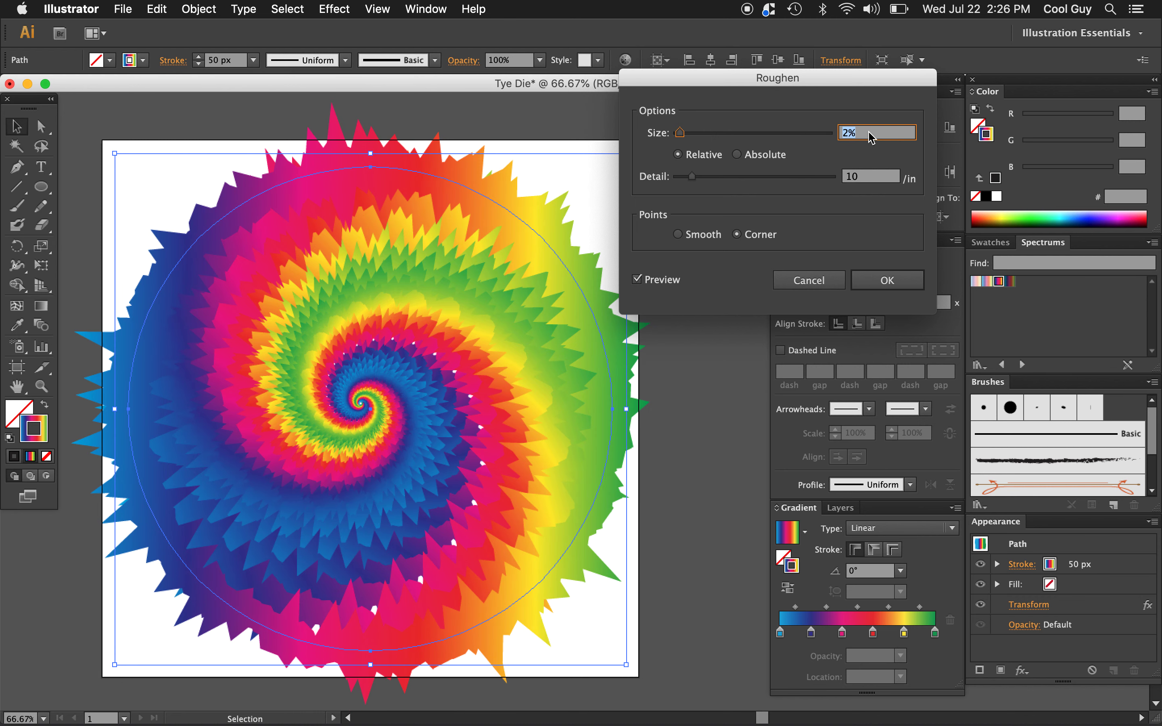
- Adjust the Roughen detail to 11/in with corner points and confirm
left_click(871, 177)
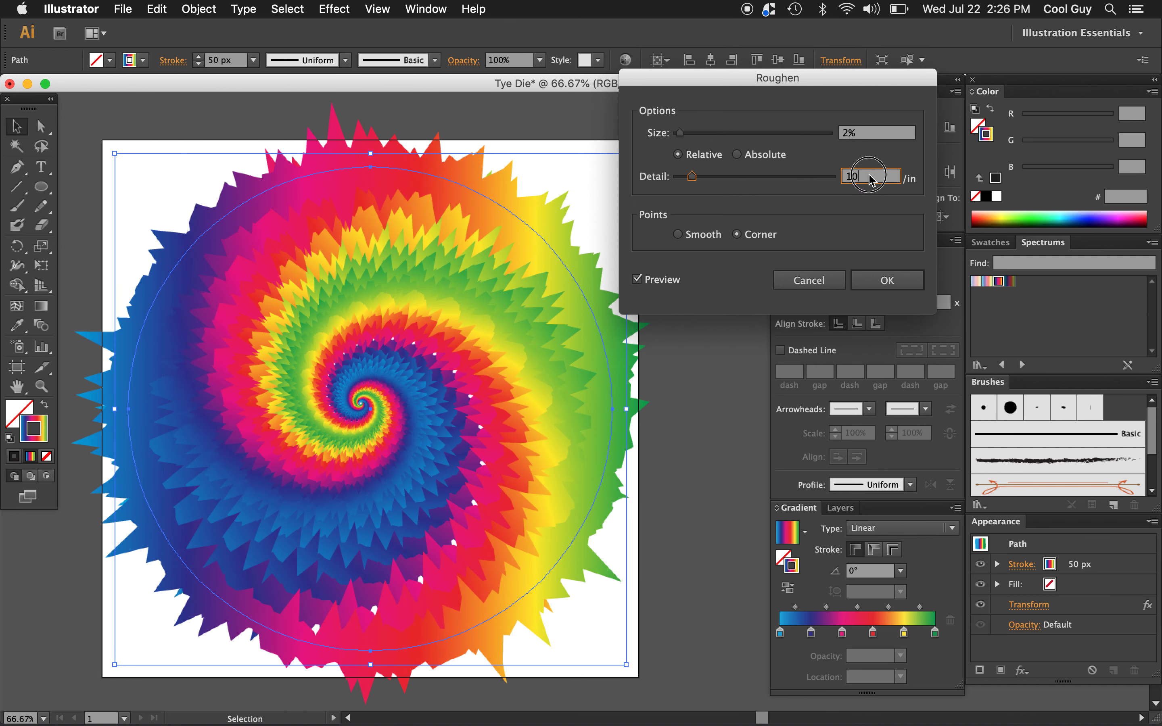
key("Down")
key("Down")
key("Down")
key("Down")
key("Down")
key("Down")
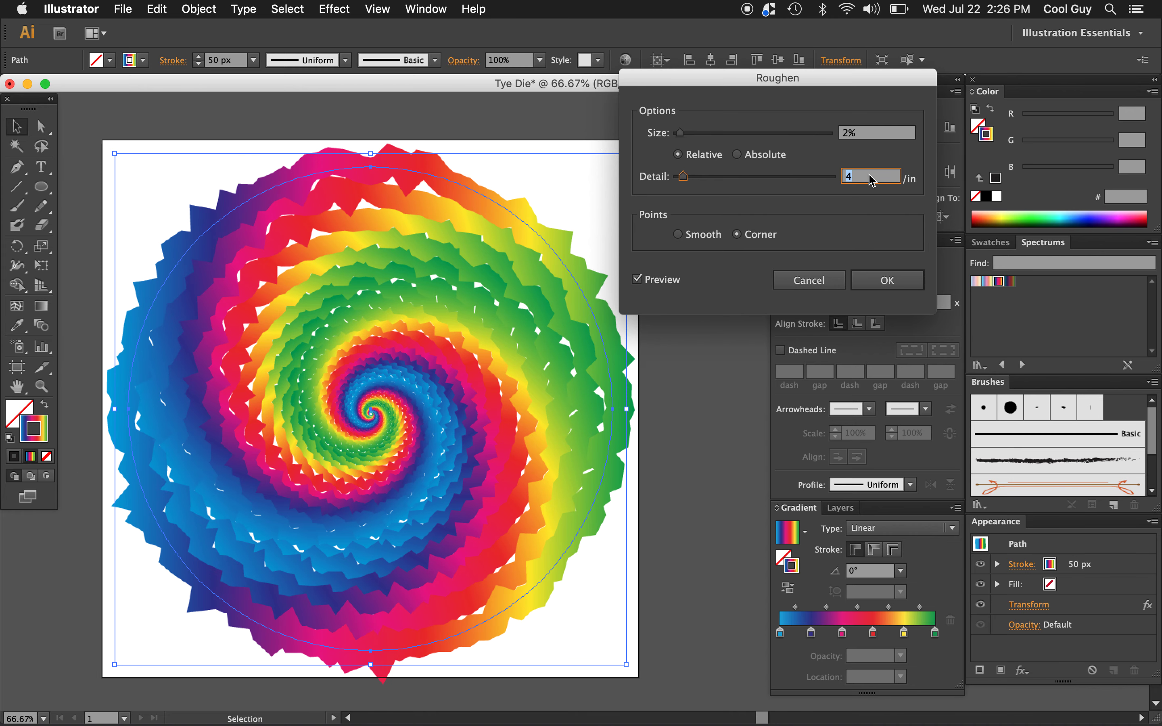
key("Down")
key("Down")
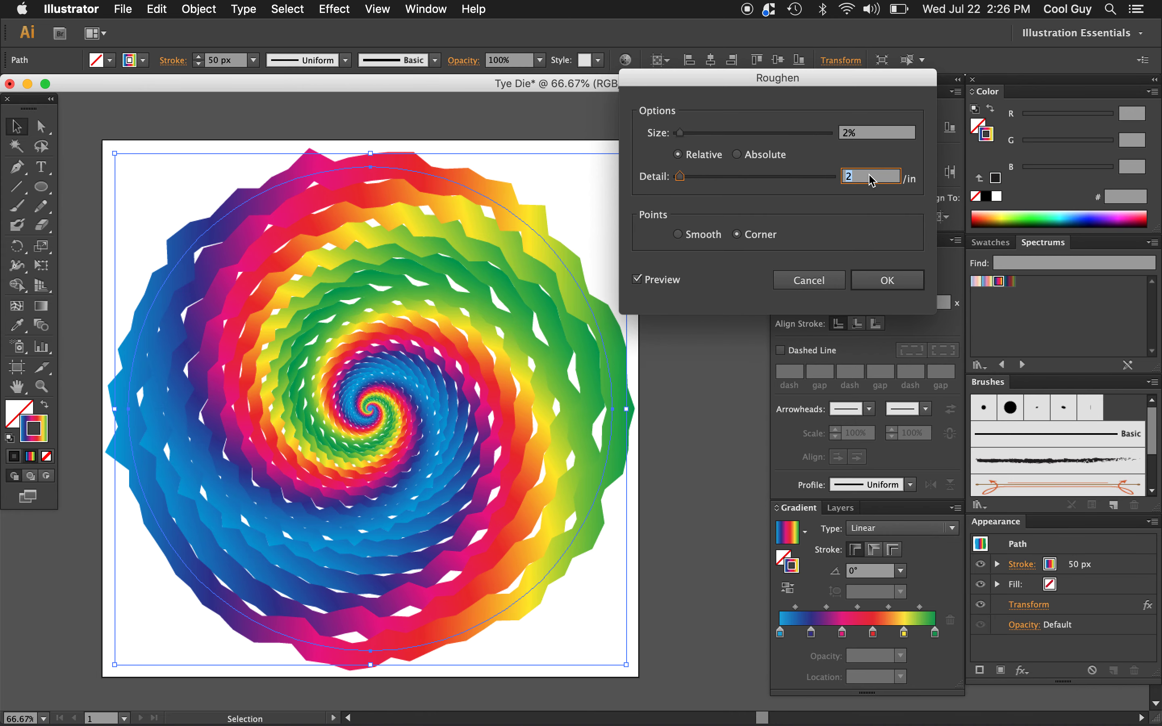
key("Up")
key("Up")
key("Up")
key("Up")
key("Up")
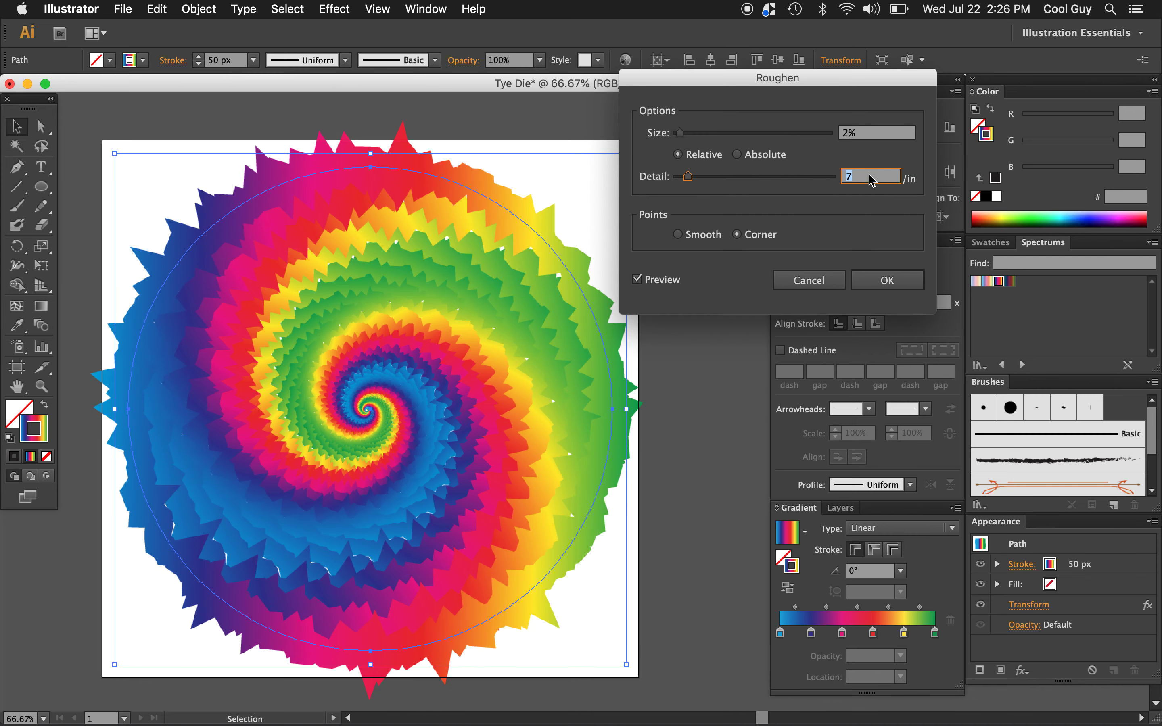
key("Up")
key("Up")
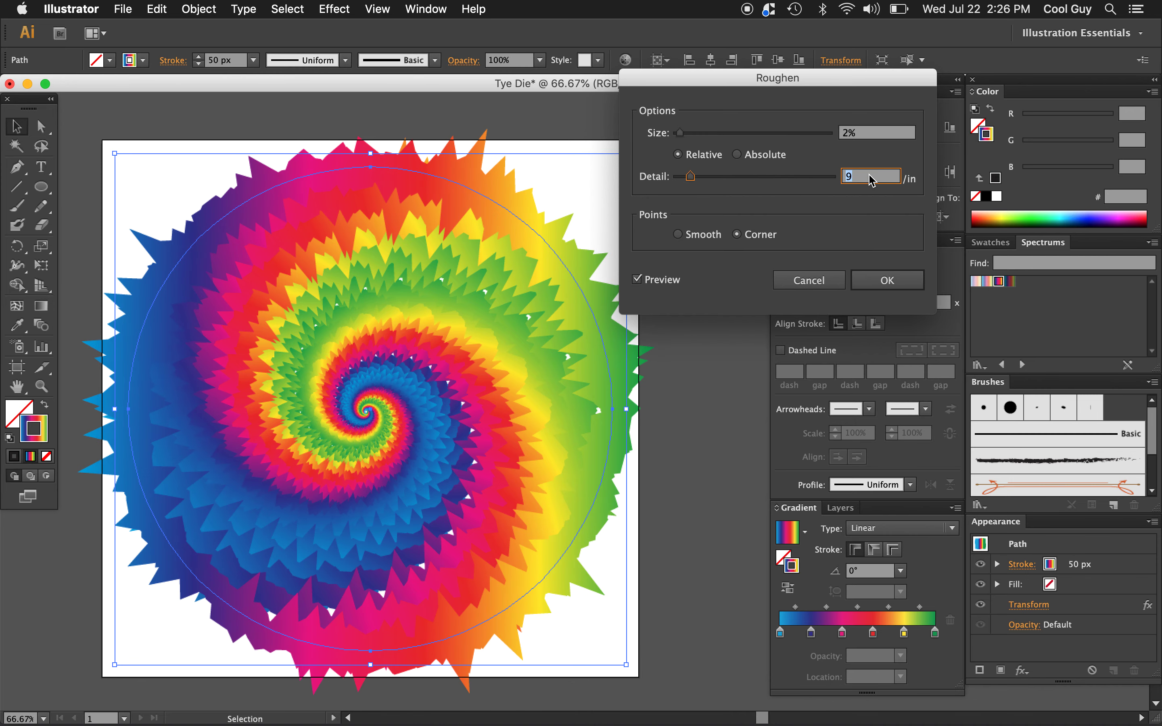
key("Up")
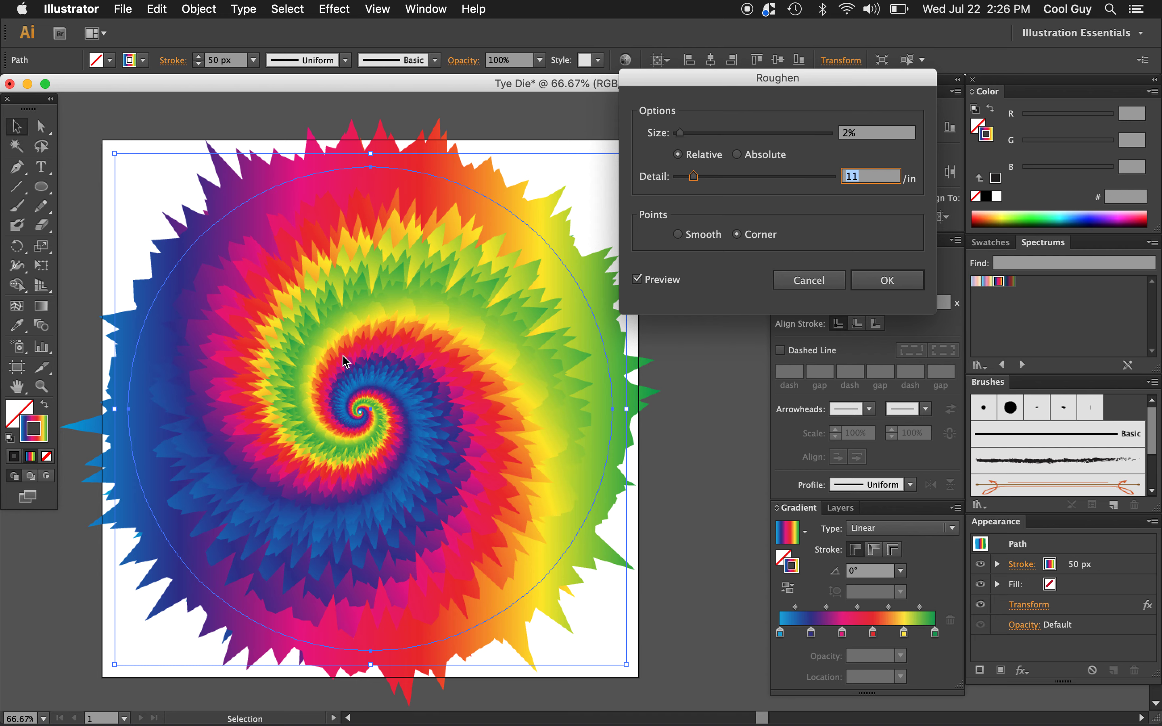
left_click(886, 280)
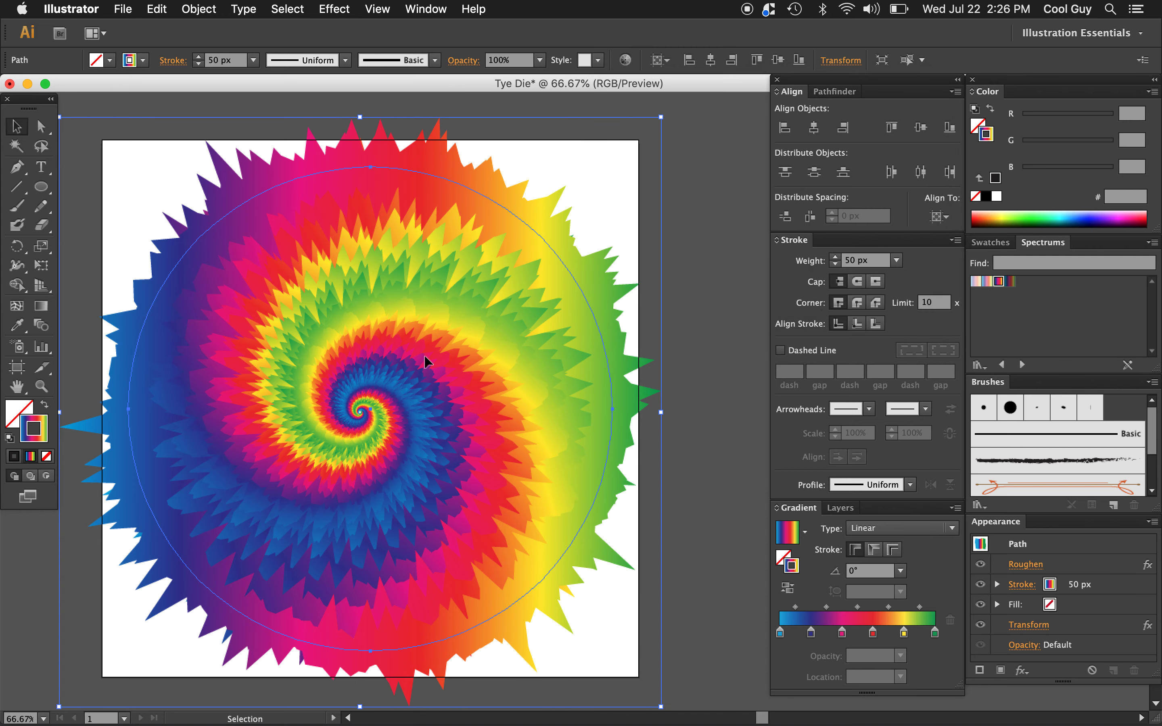
- Apply Effect > Distort > Ocean Ripple to the spiral with ripple size 6 and magnitude 6
scroll(424, 361, "left", 5)
scroll(425, 362, "down", 3)
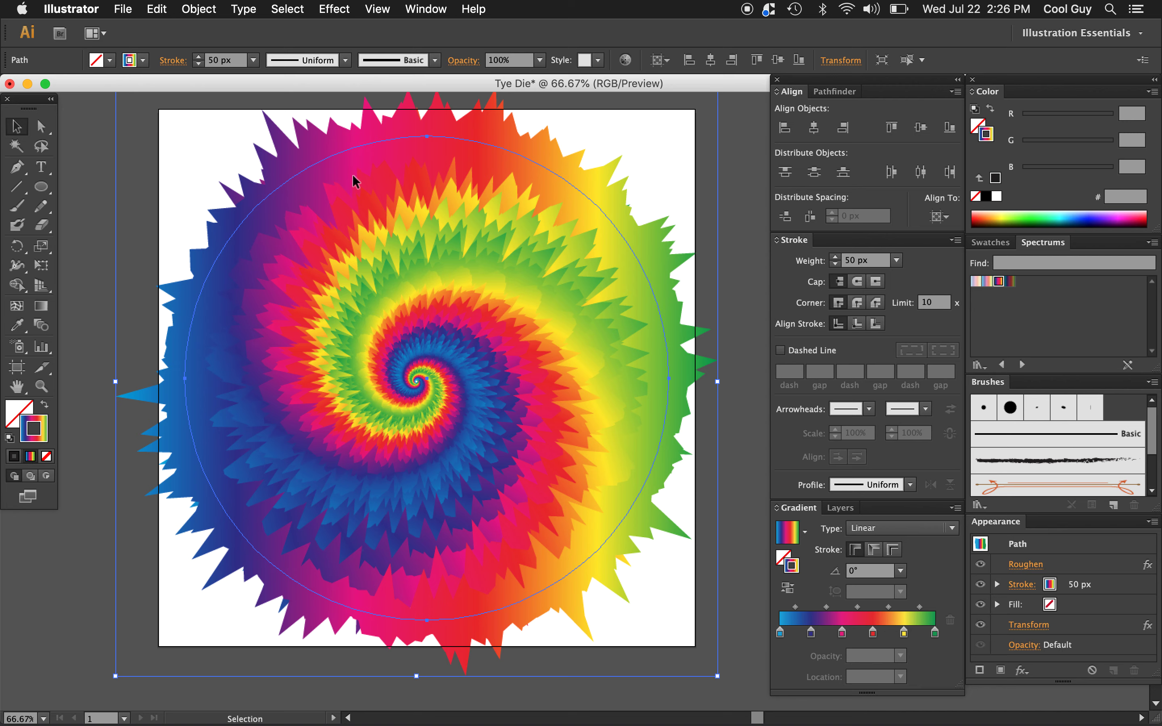
left_click(334, 10)
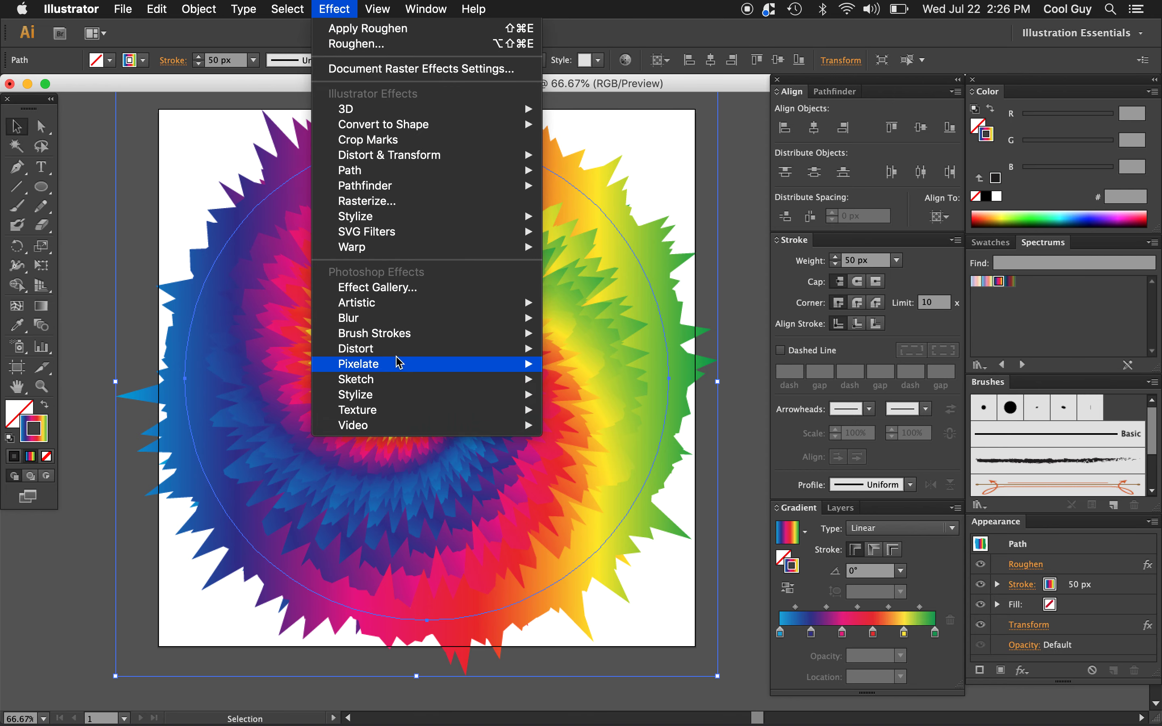
mouse_move(401, 354)
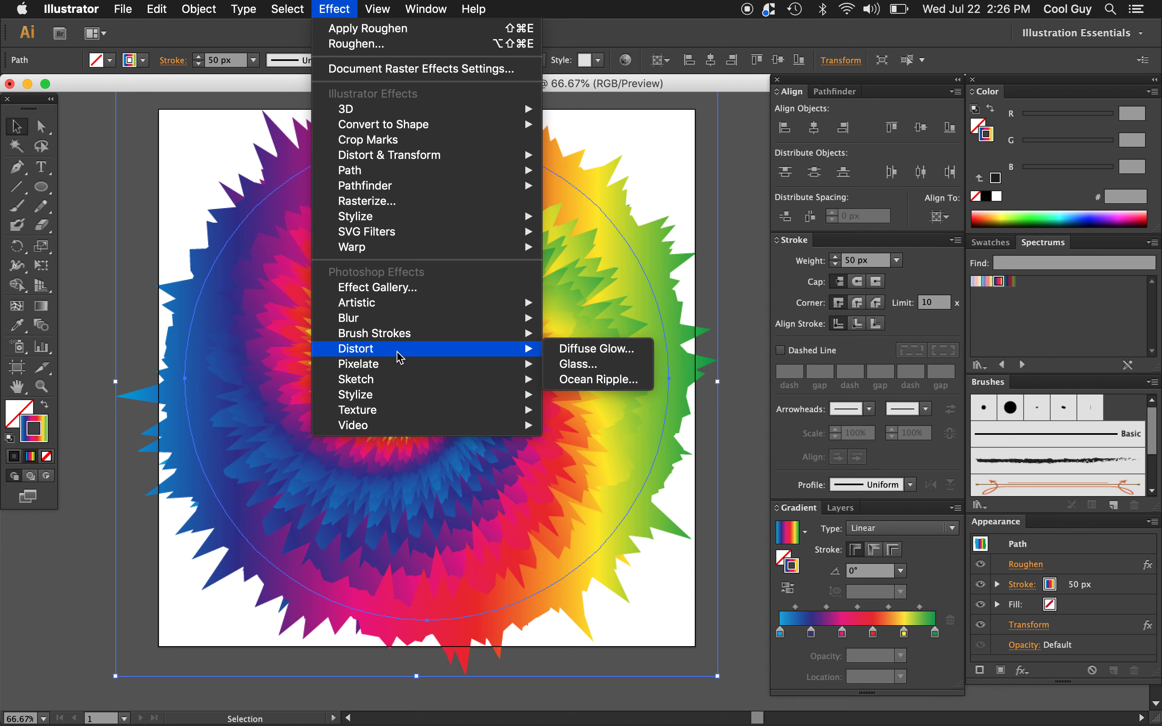
left_click(609, 379)
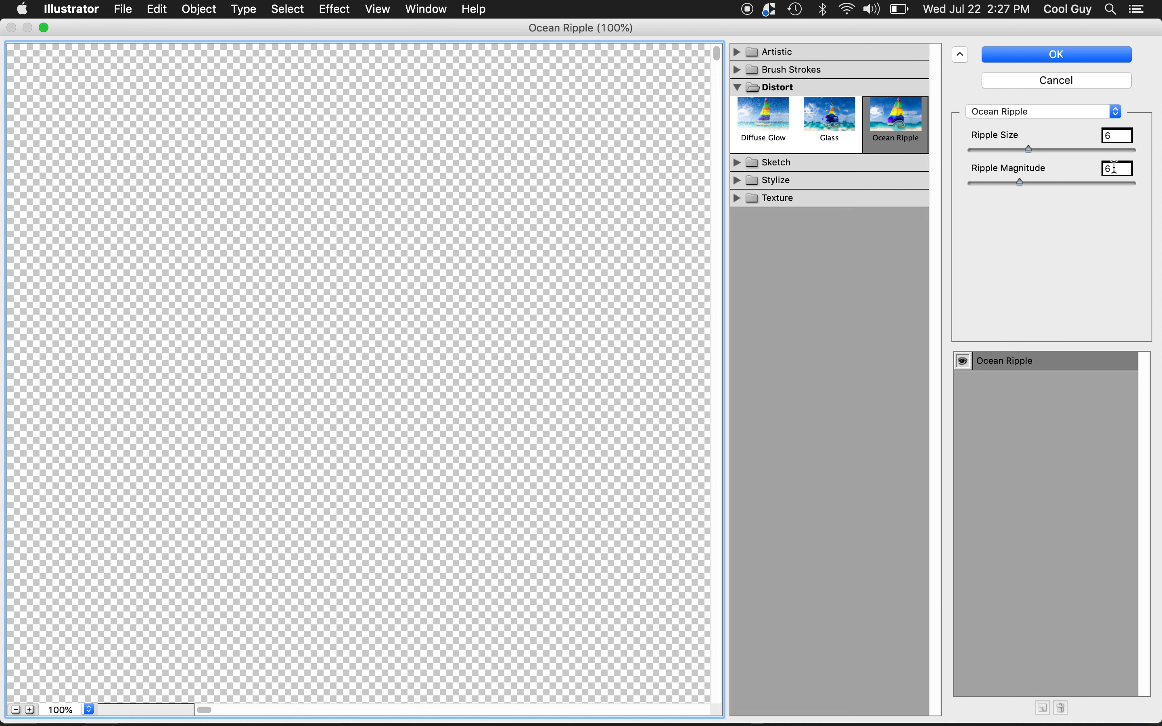
left_click(1079, 58)
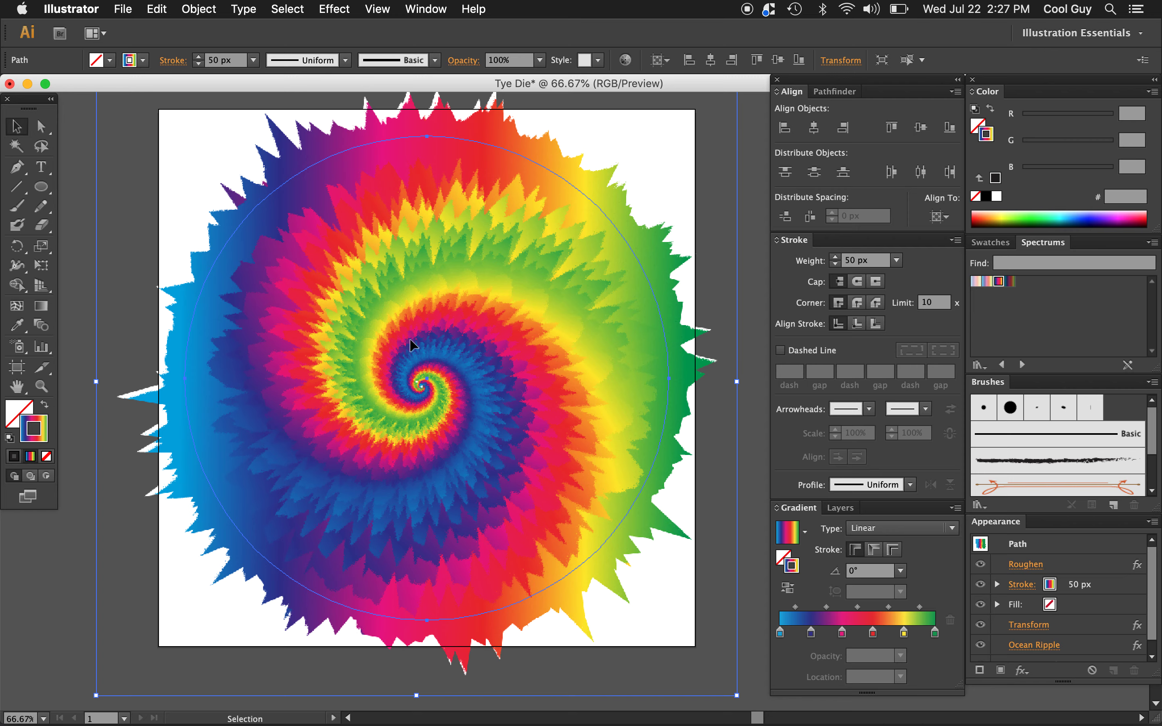
key("z")
left_click_drag(278, 437, 510, 399)
scroll(511, 399, "up", 10)
scroll(511, 399, "right", 12)
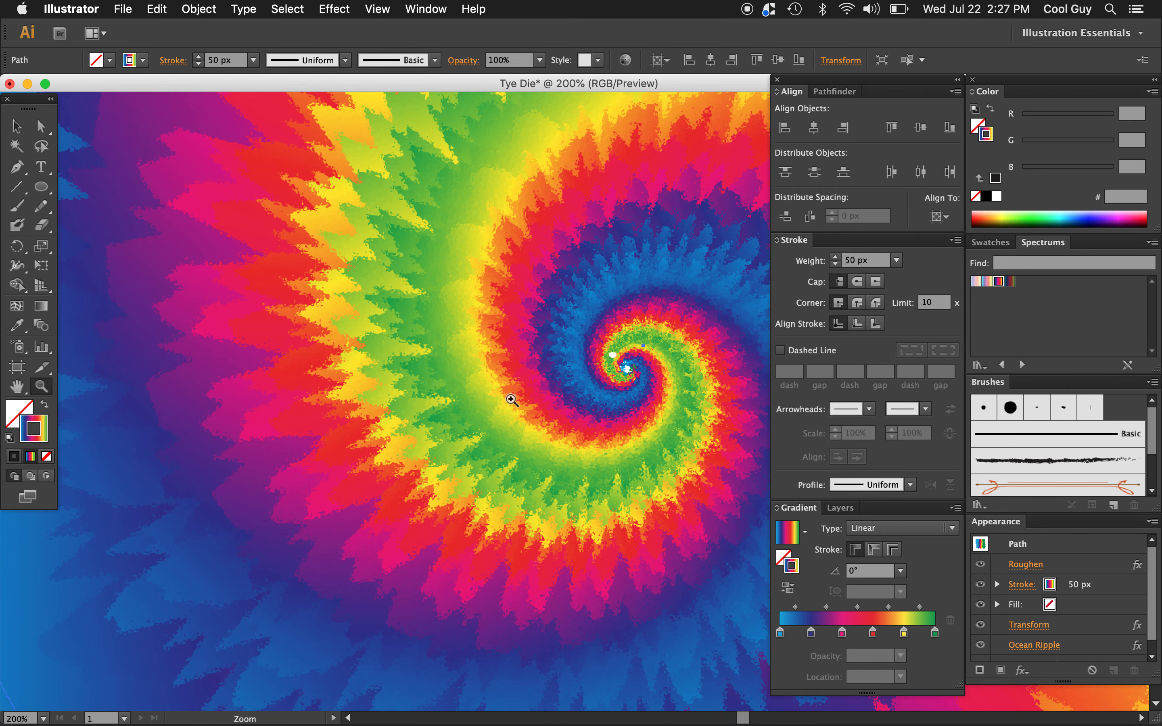
scroll(510, 399, "up", 8)
scroll(511, 399, "right", 5)
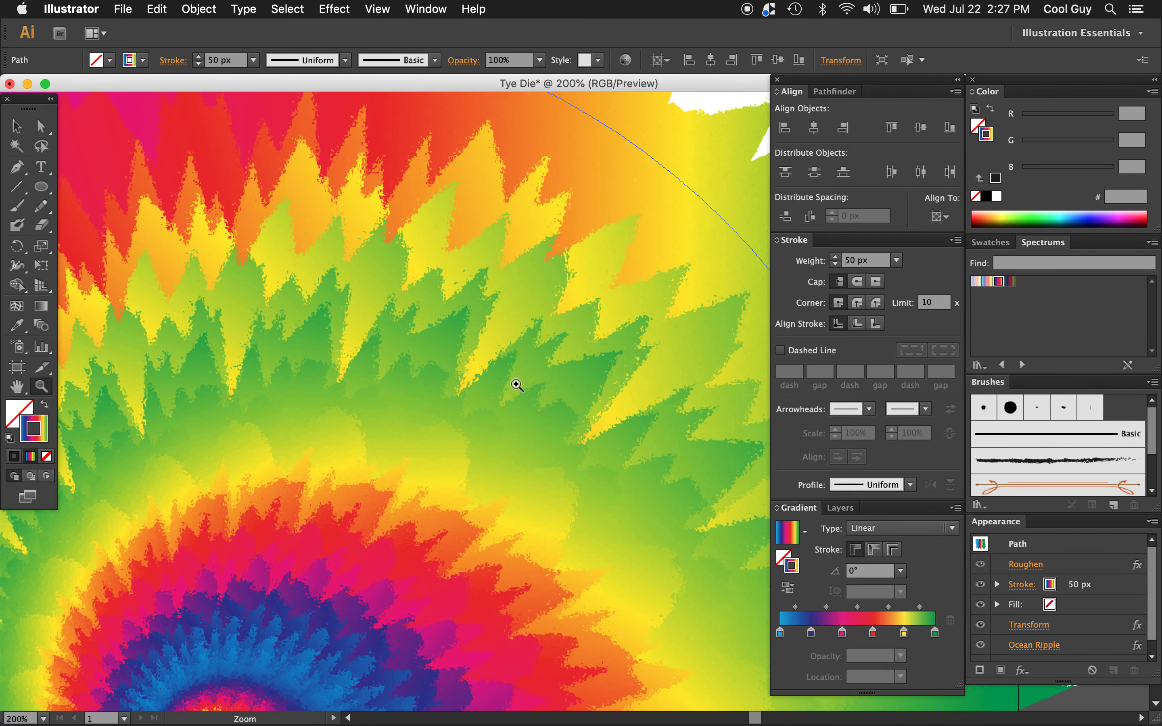
left_click(516, 384, "alt")
left_click(516, 384, "alt")
left_click(516, 384, "alt")
scroll(516, 387, "up", 5)
scroll(516, 387, "left", 4)
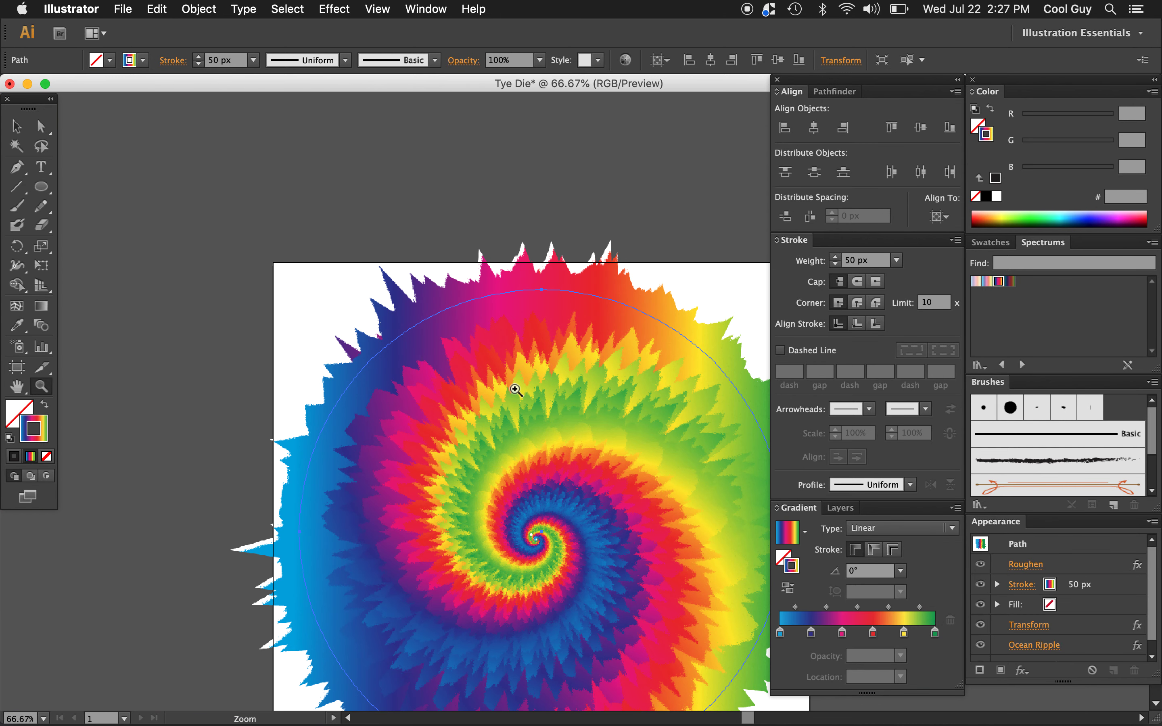
scroll(516, 391, "down", 2)
scroll(516, 390, "right", 4)
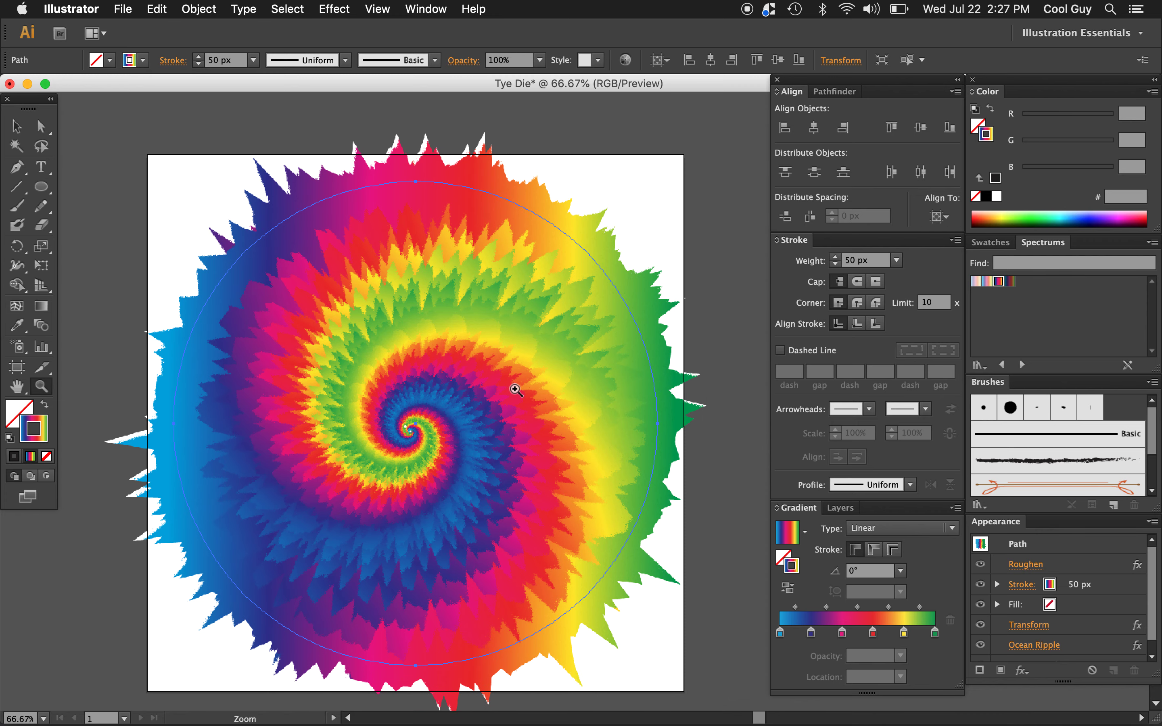
key("v")
scroll(743, 318, "down", 4)
scroll(742, 318, "left", 1)
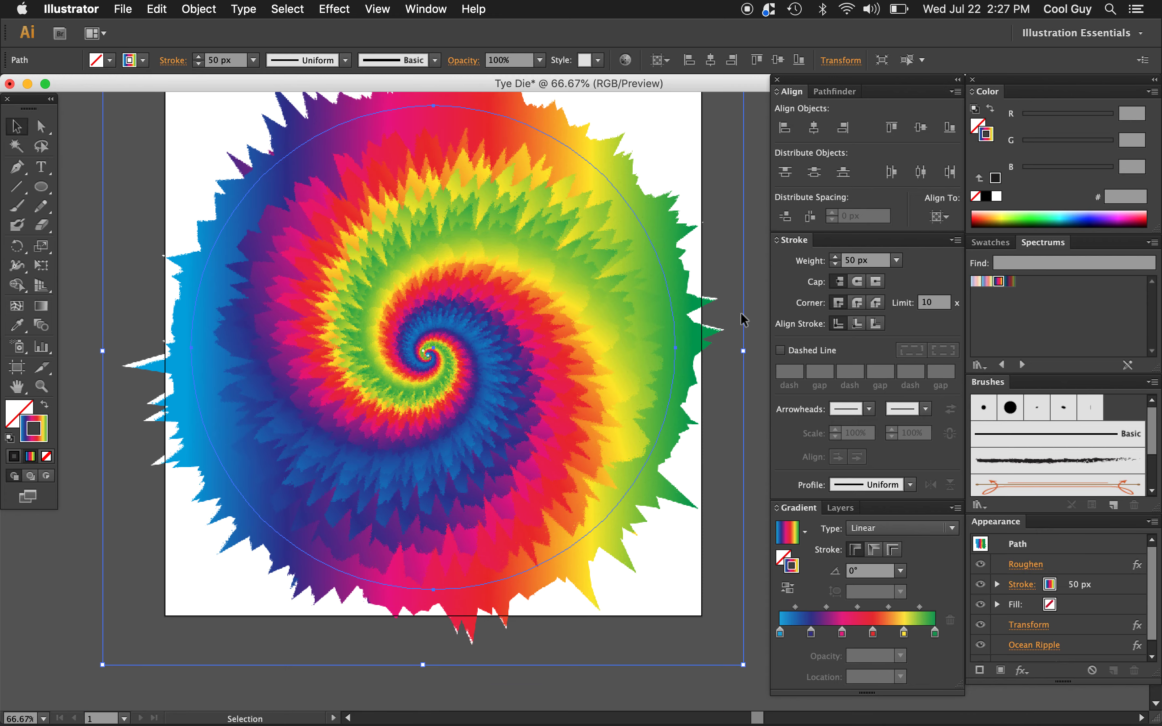
scroll(743, 318, "up", 1)
scroll(743, 318, "left", 1)
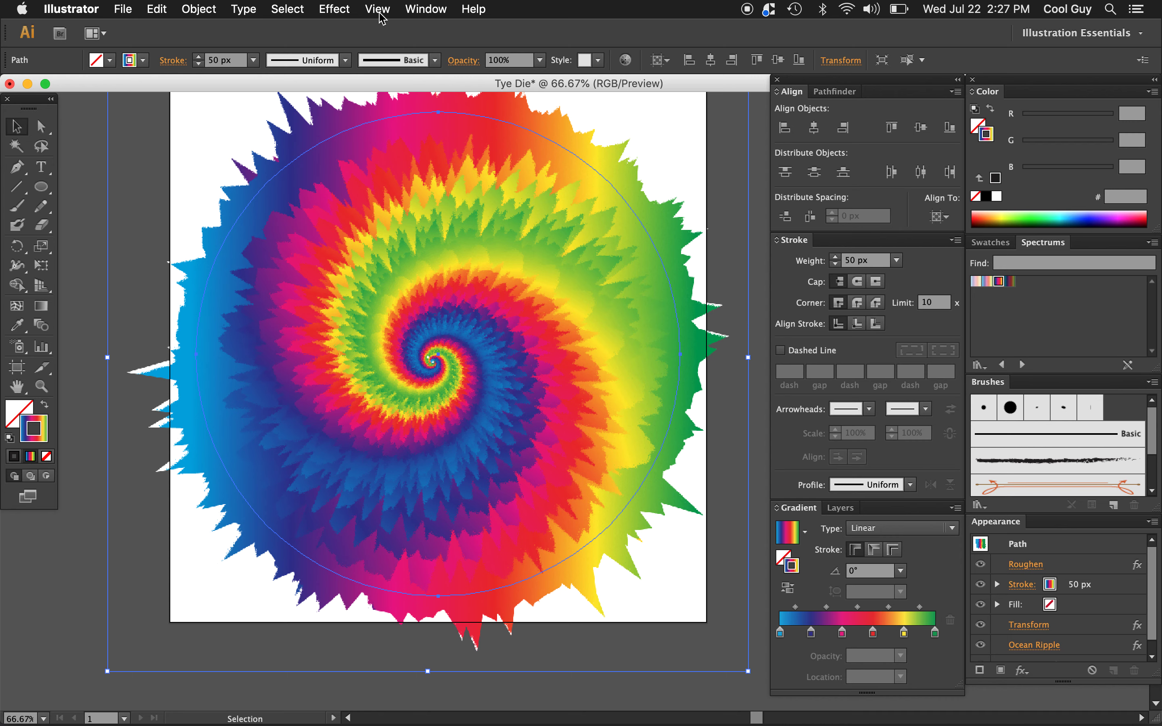
left_click(91, 246)
scroll(102, 280, "up", 1)
scroll(101, 280, "left", 1)
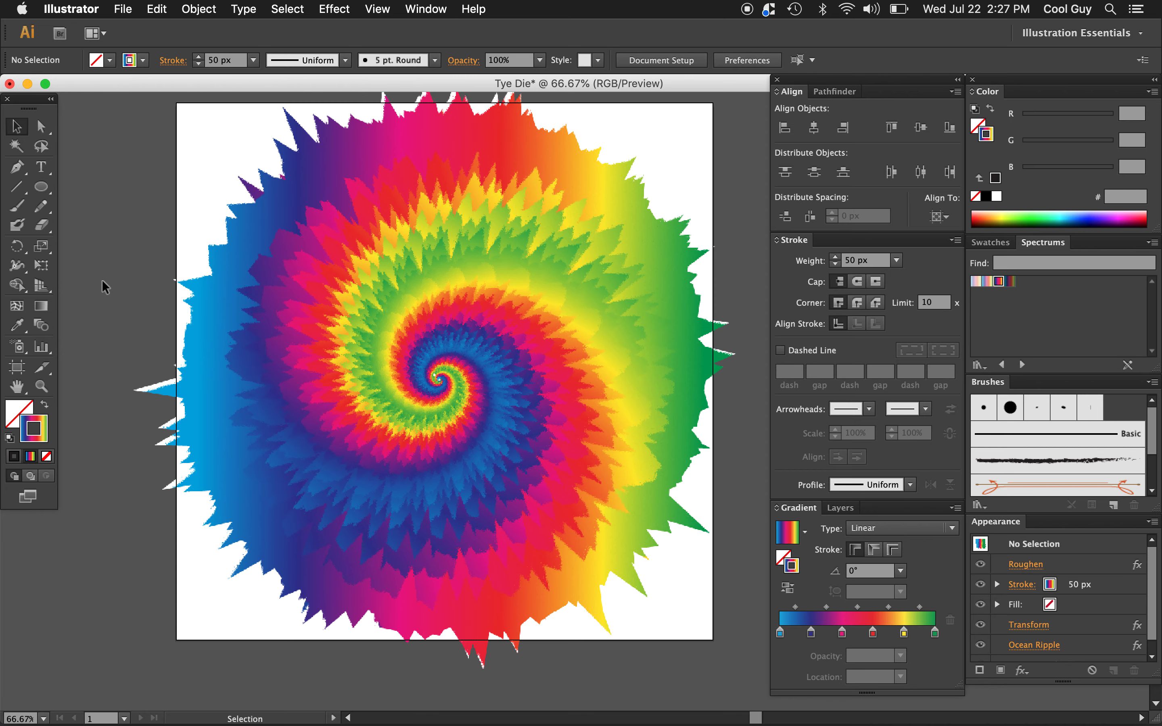
left_click(540, 449)
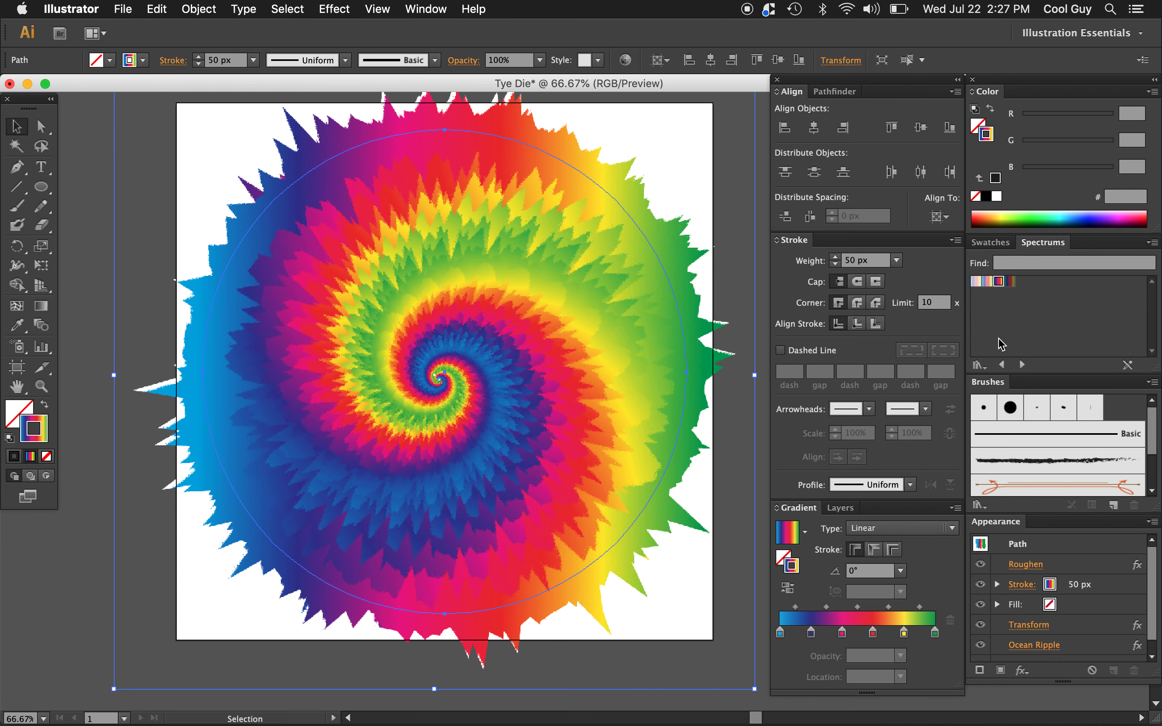
left_click(1001, 366)
left_click(1001, 366)
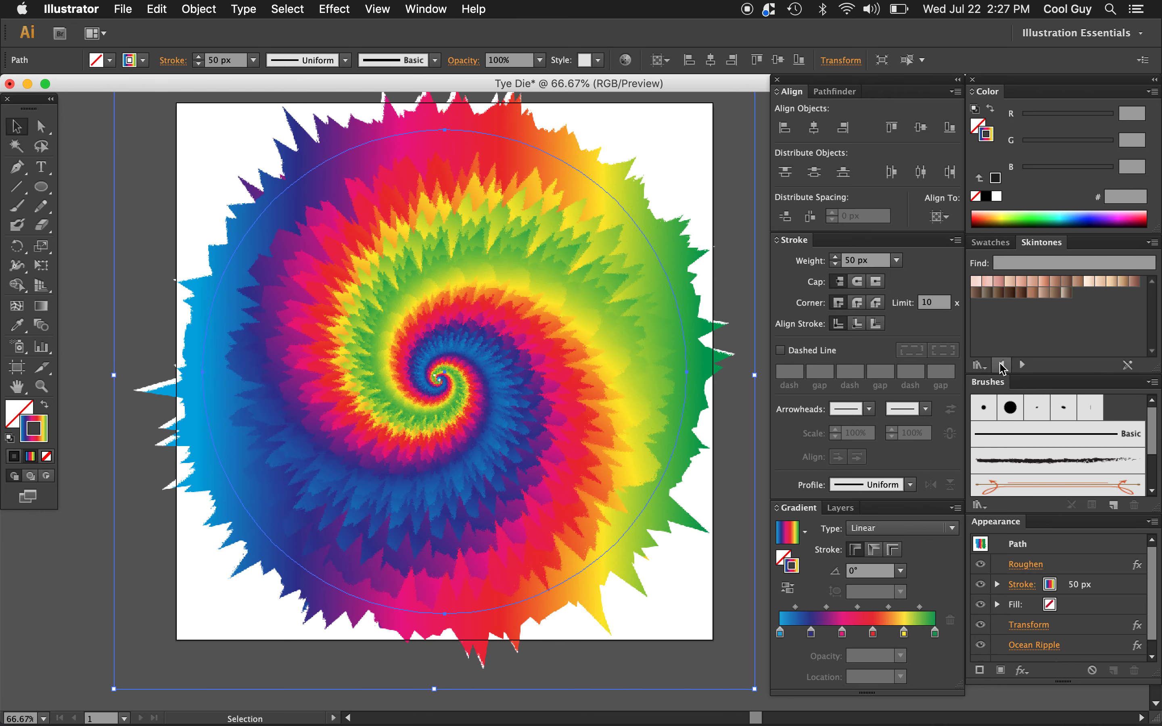
left_click(1001, 366)
left_click(1001, 366)
left_click(1001, 366)
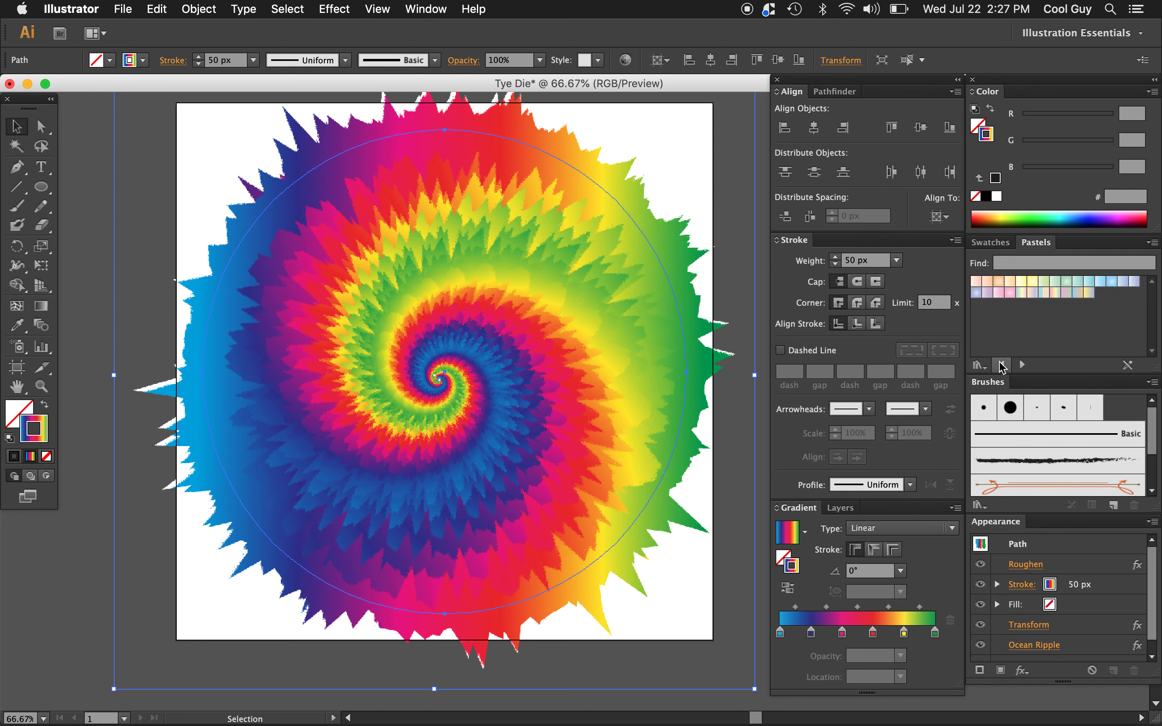
left_click(1001, 366)
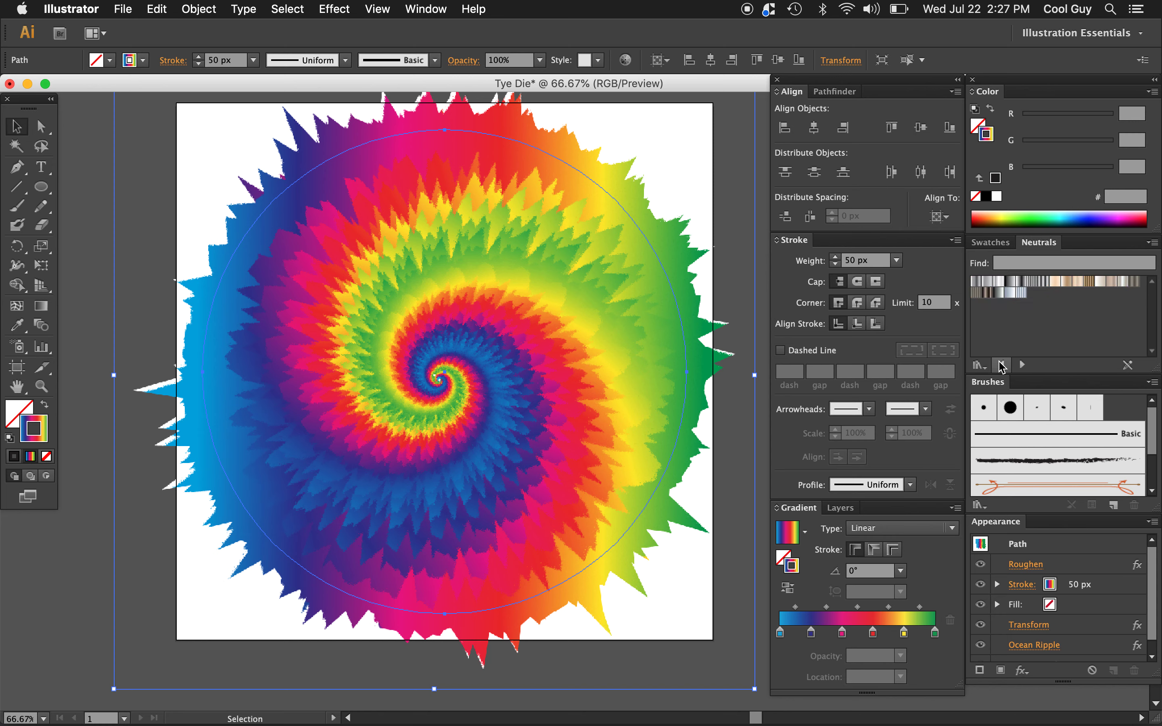
left_click(988, 293)
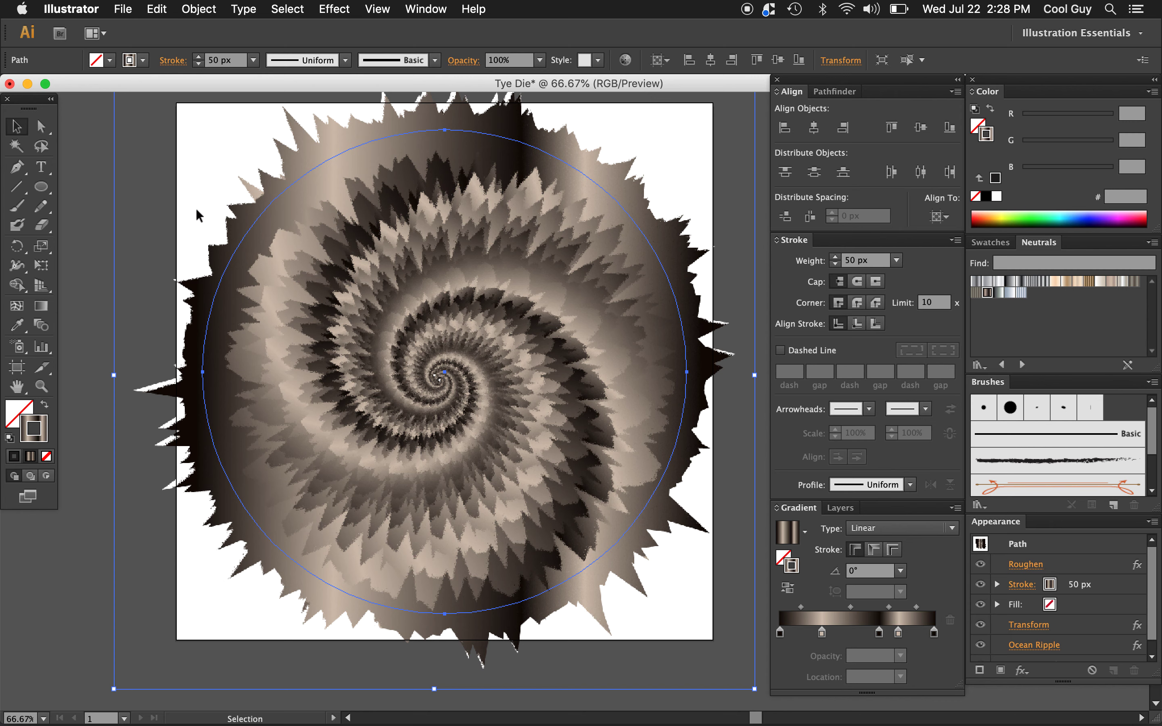
key("a")
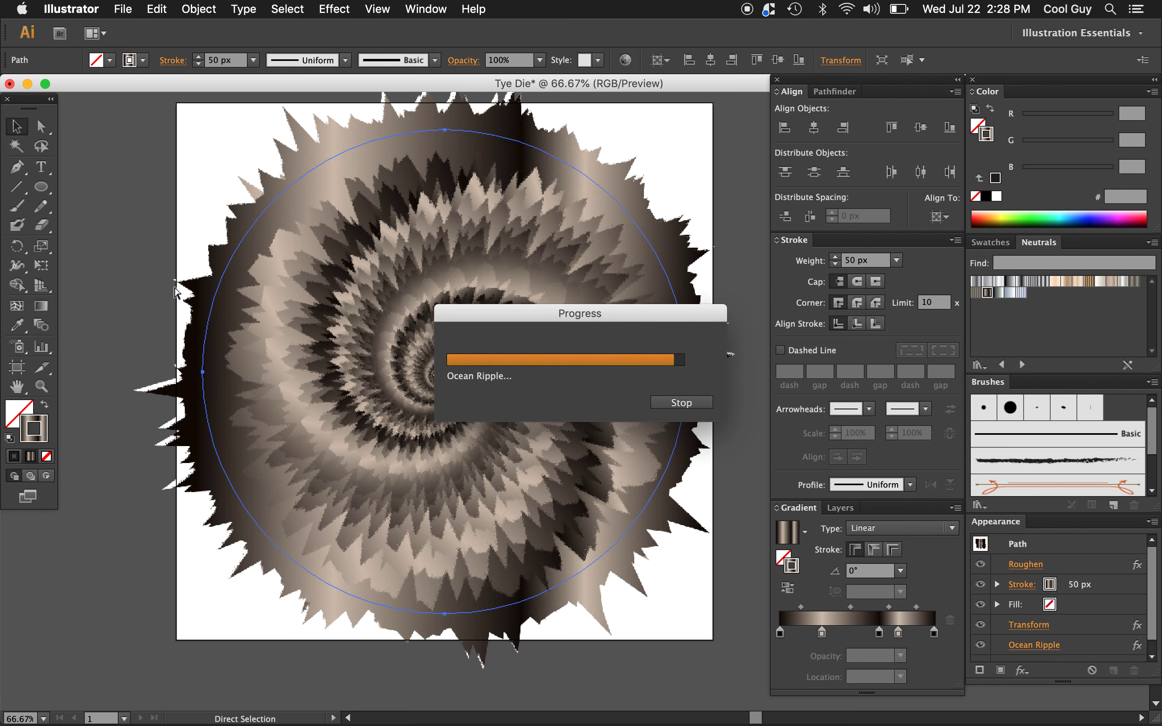
key("v")
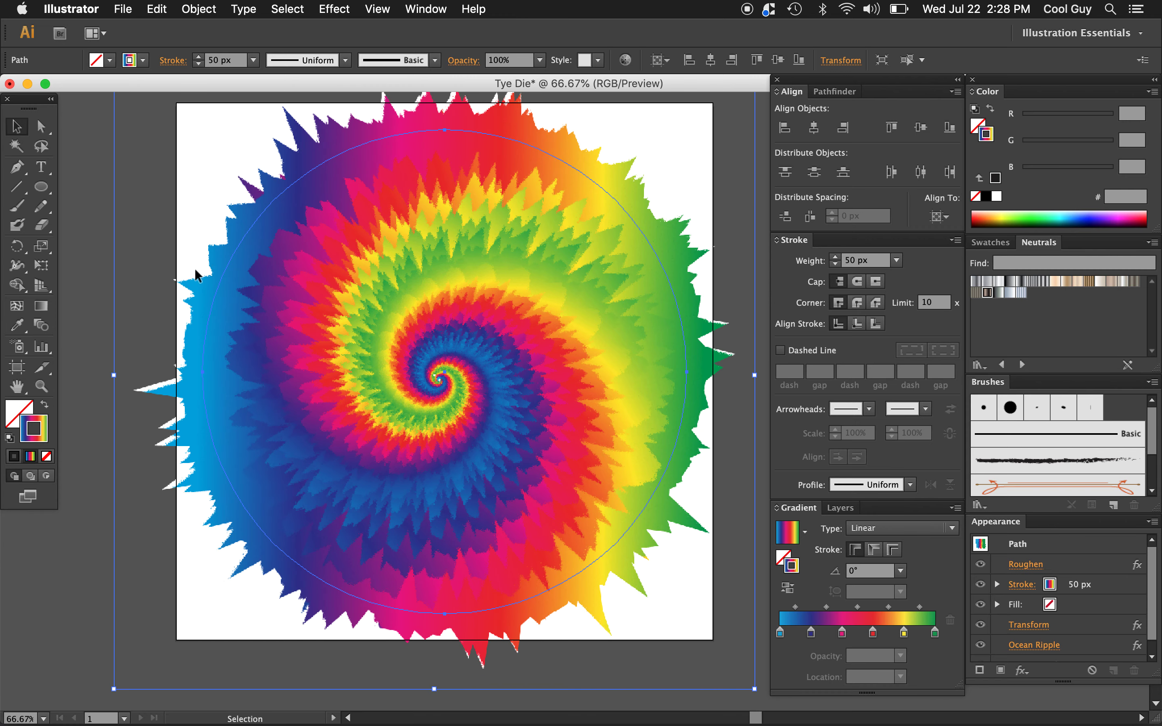
scroll(197, 276, "up", 3)
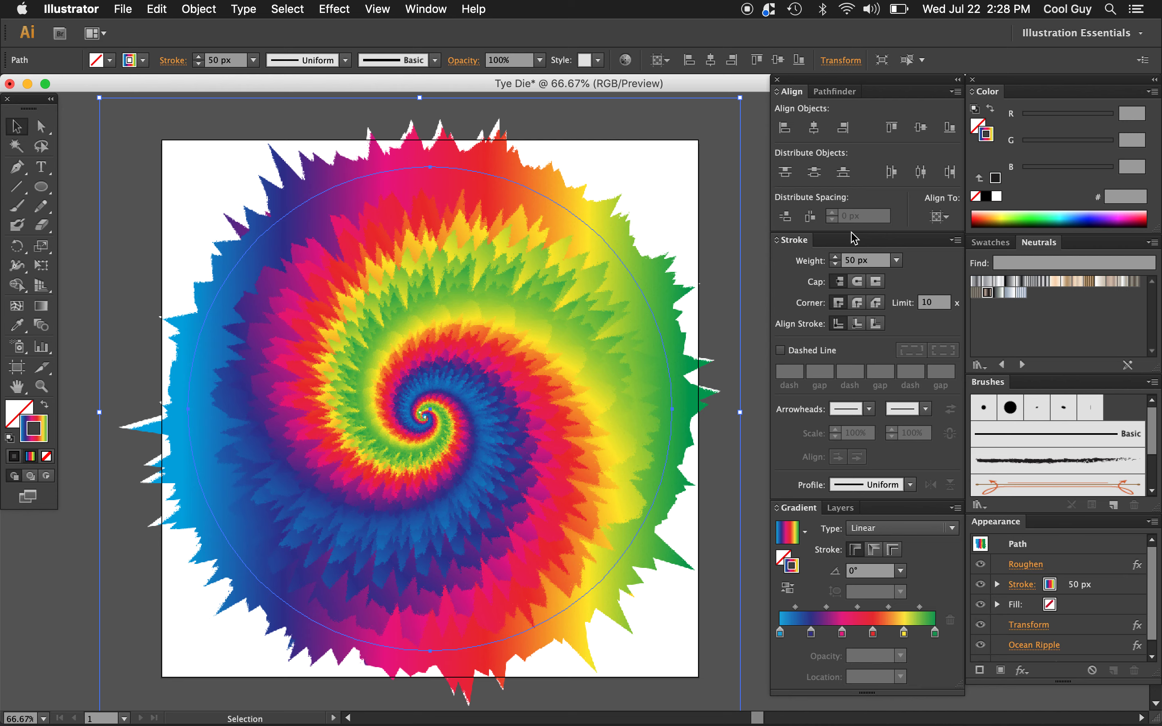
left_click(1023, 366)
left_click(1024, 366)
left_click(1024, 367)
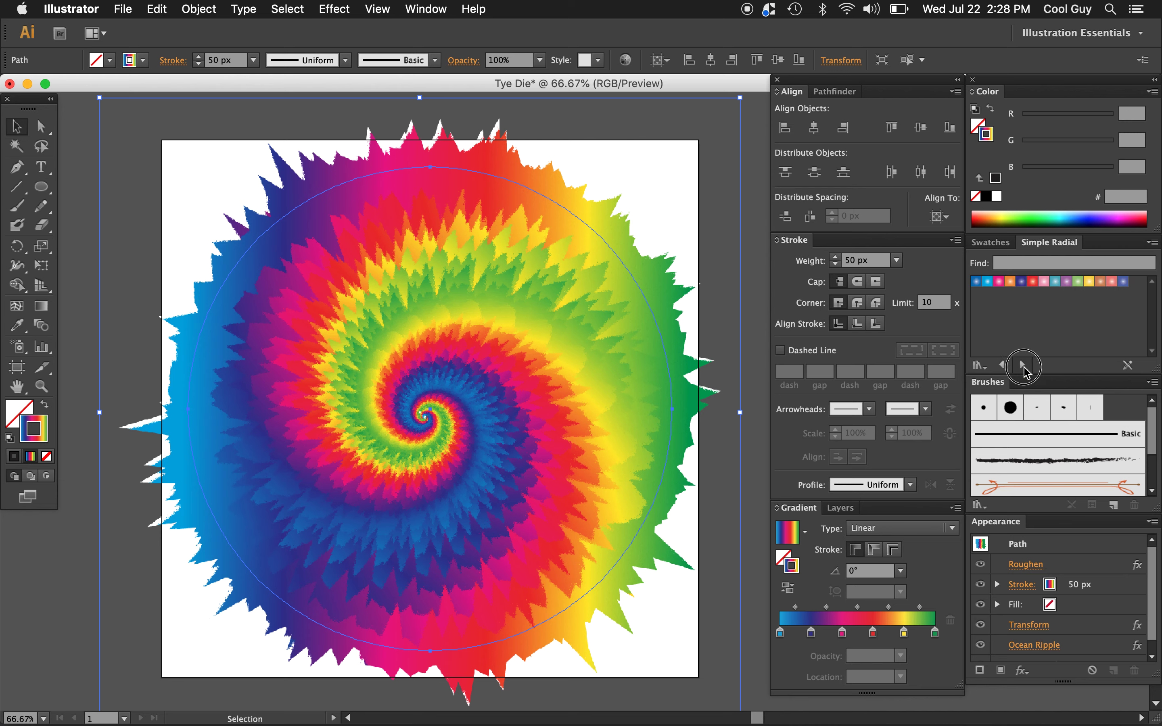
left_click(1024, 366)
left_click(1024, 366)
left_click(1024, 367)
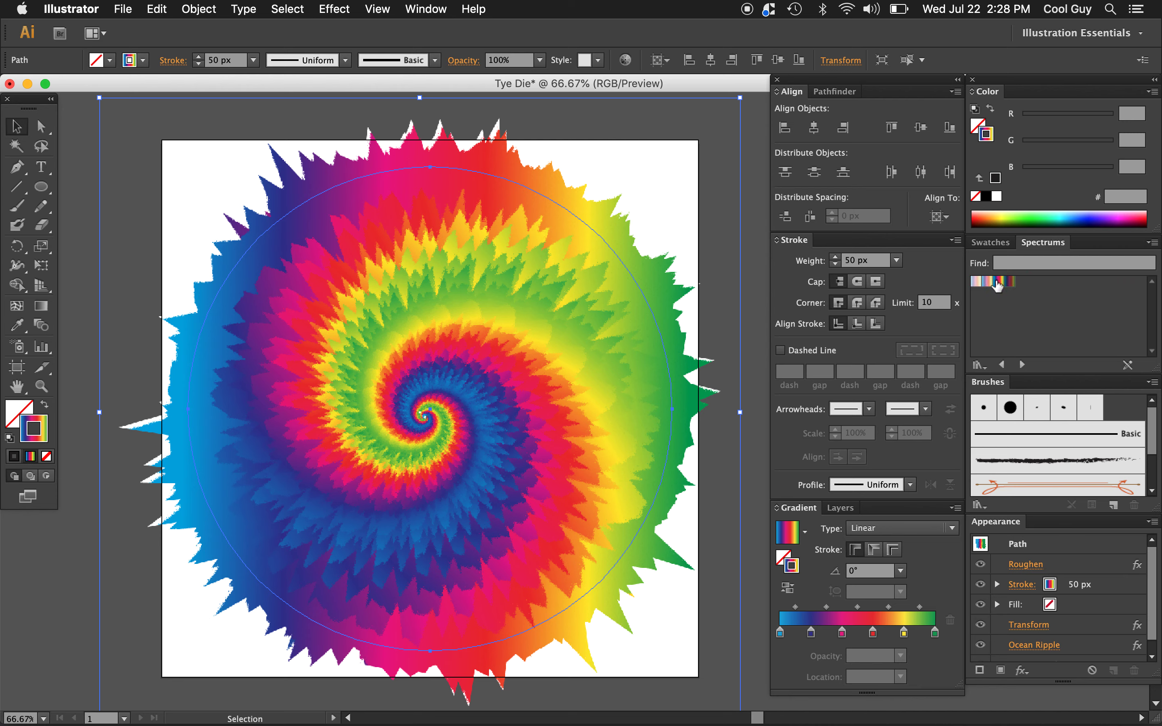
- Create a 5-point star with Radius 1 of 250 px and Radius 2 of 0 px
left_click(80, 199)
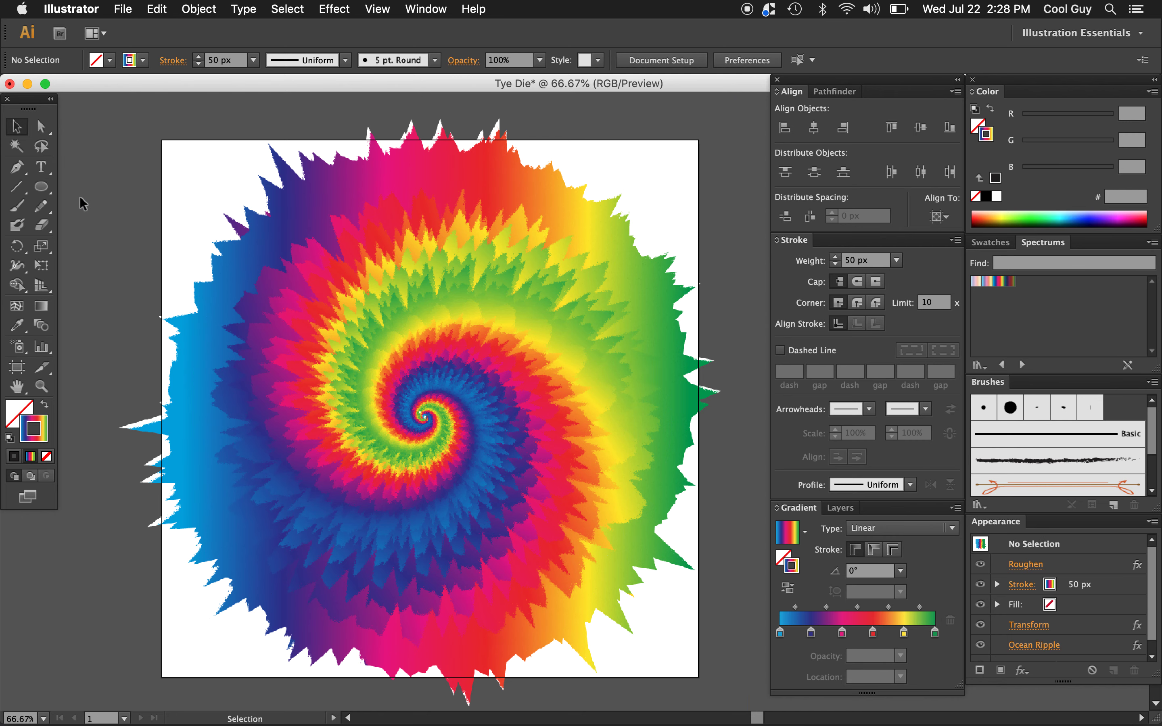
left_click_drag(42, 188, 103, 270)
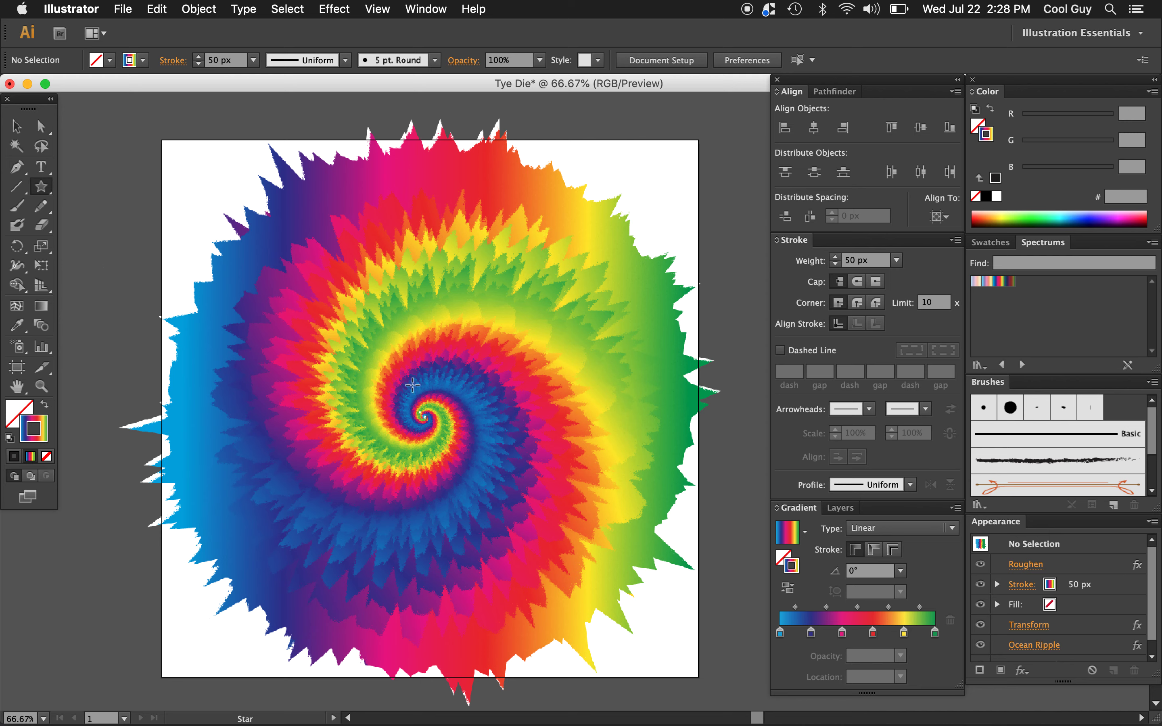
left_click(215, 168)
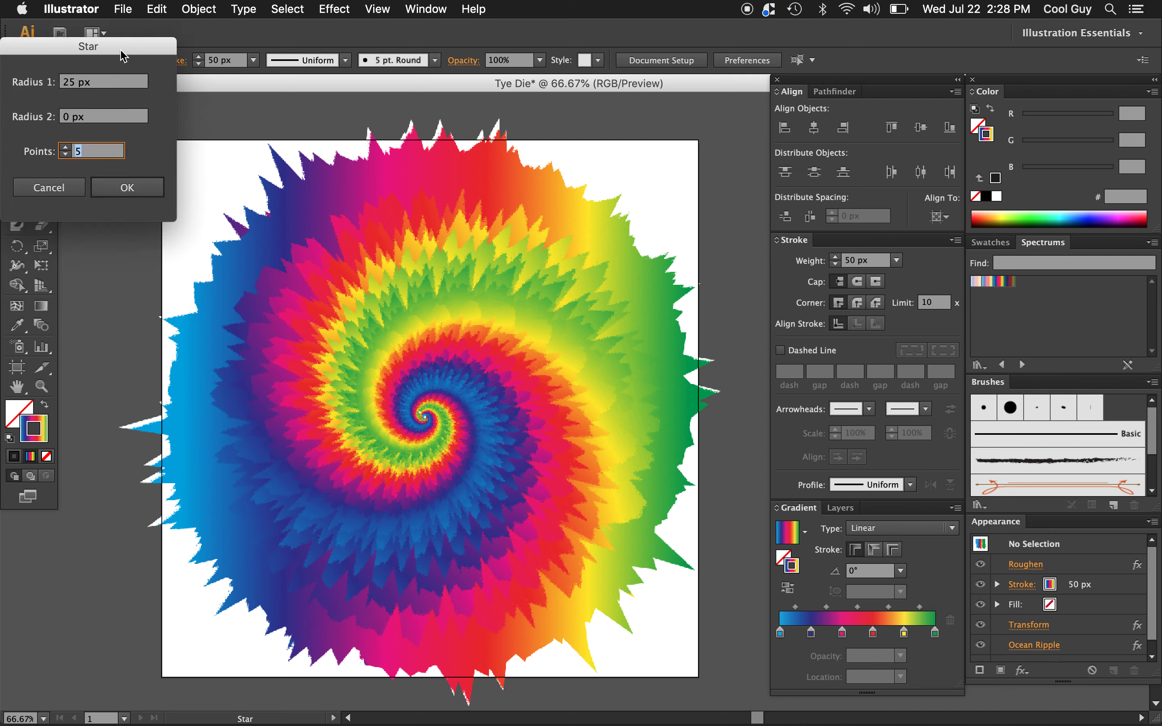
left_click_drag(124, 55, 679, 184)
double_click(662, 211)
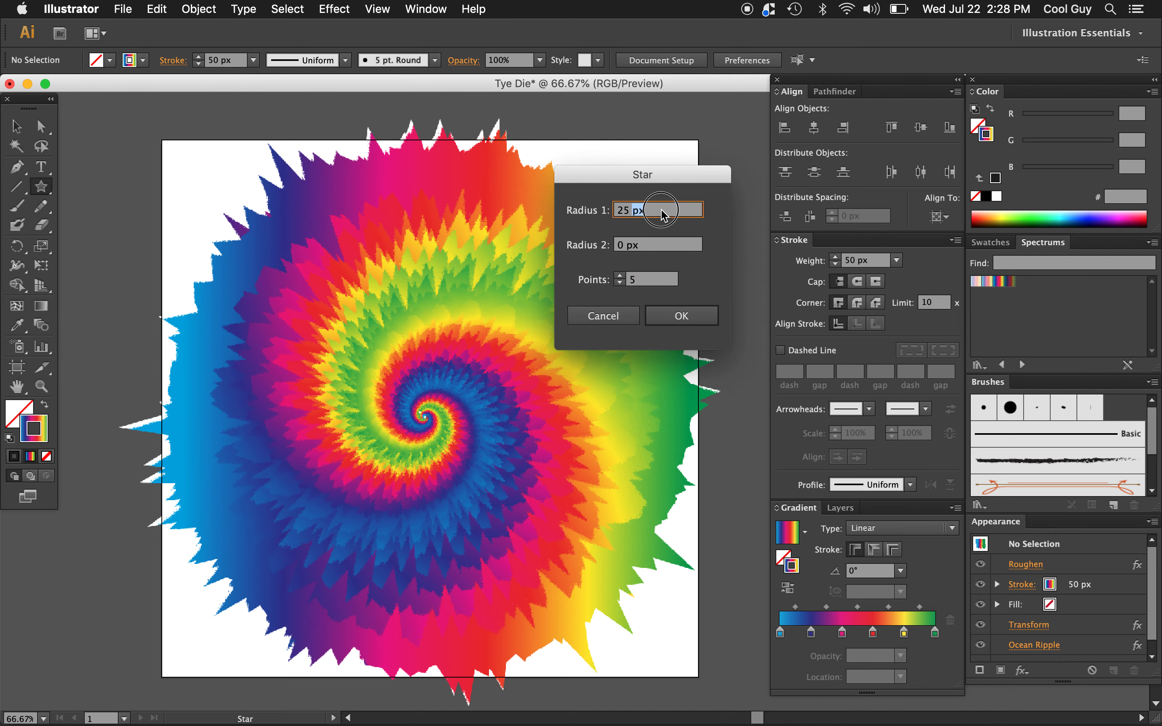
left_click(661, 211)
type("250")
left_click(653, 245)
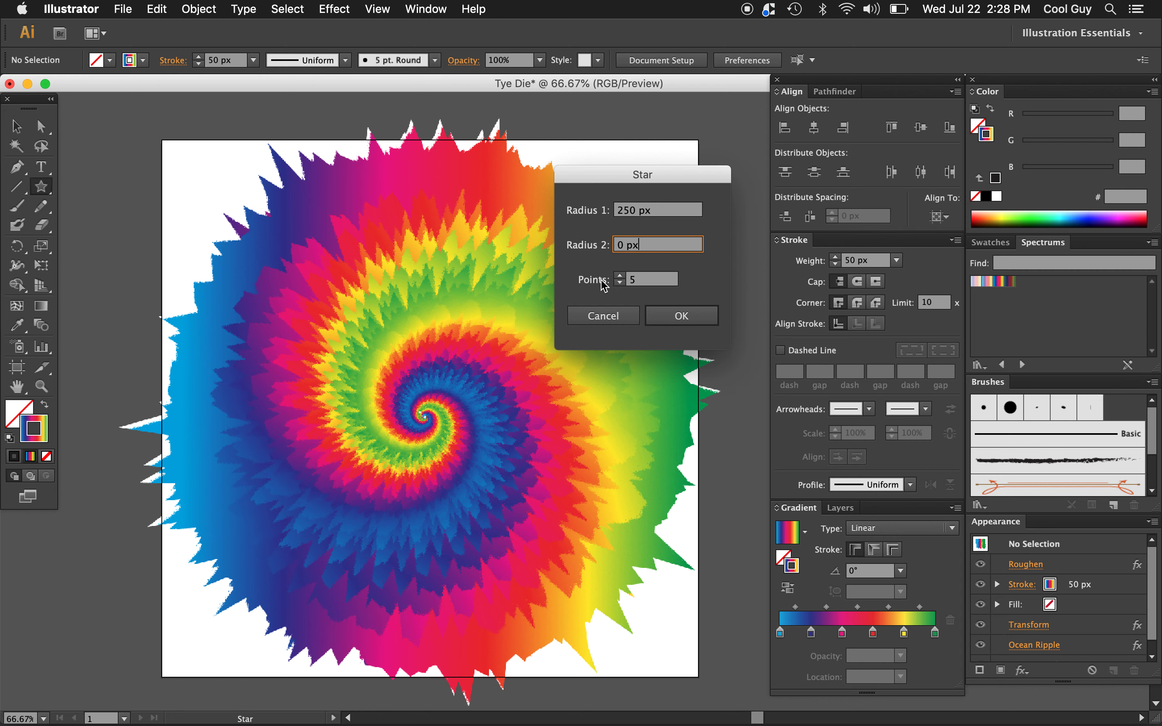
left_click(682, 316)
- Set the star's stroke colour to white
scroll(561, 143, "left", 1)
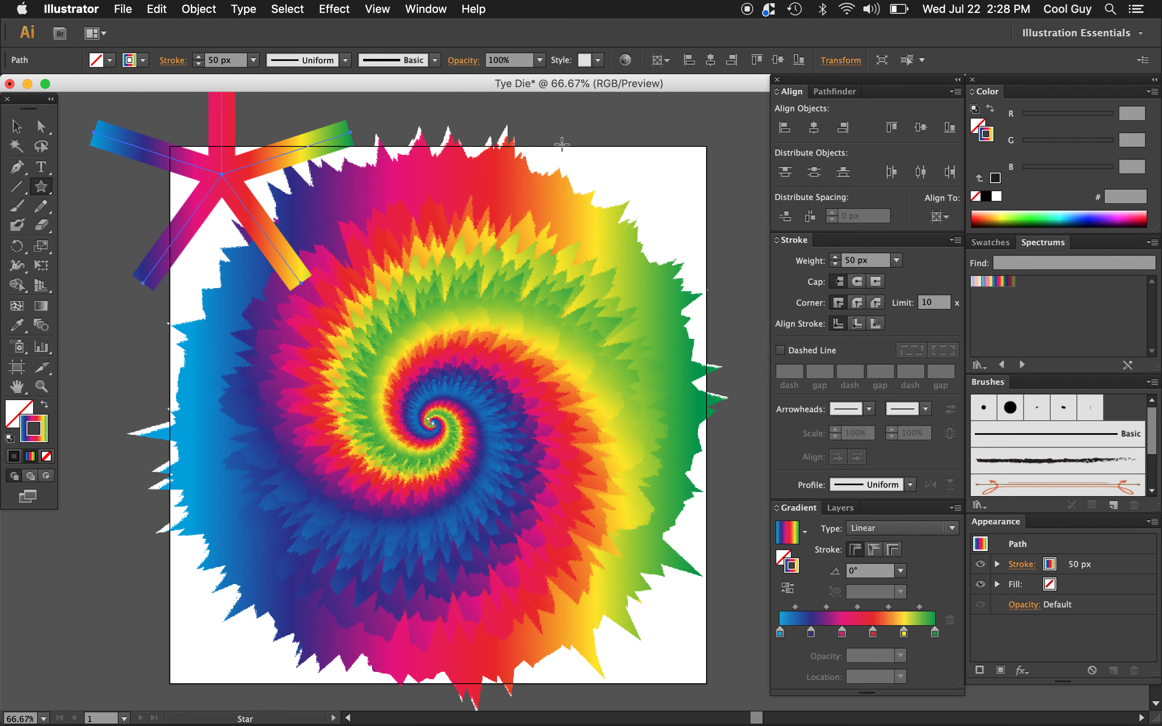
scroll(562, 143, "left", 5)
scroll(562, 143, "up", 4)
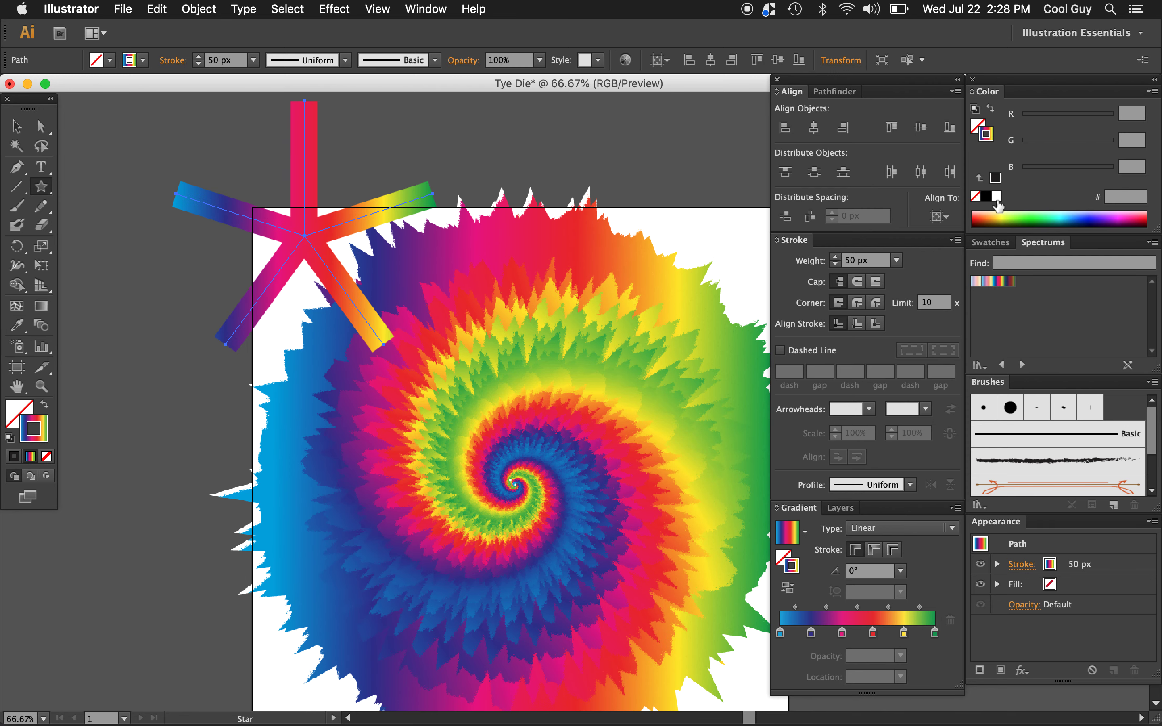
left_click(997, 196)
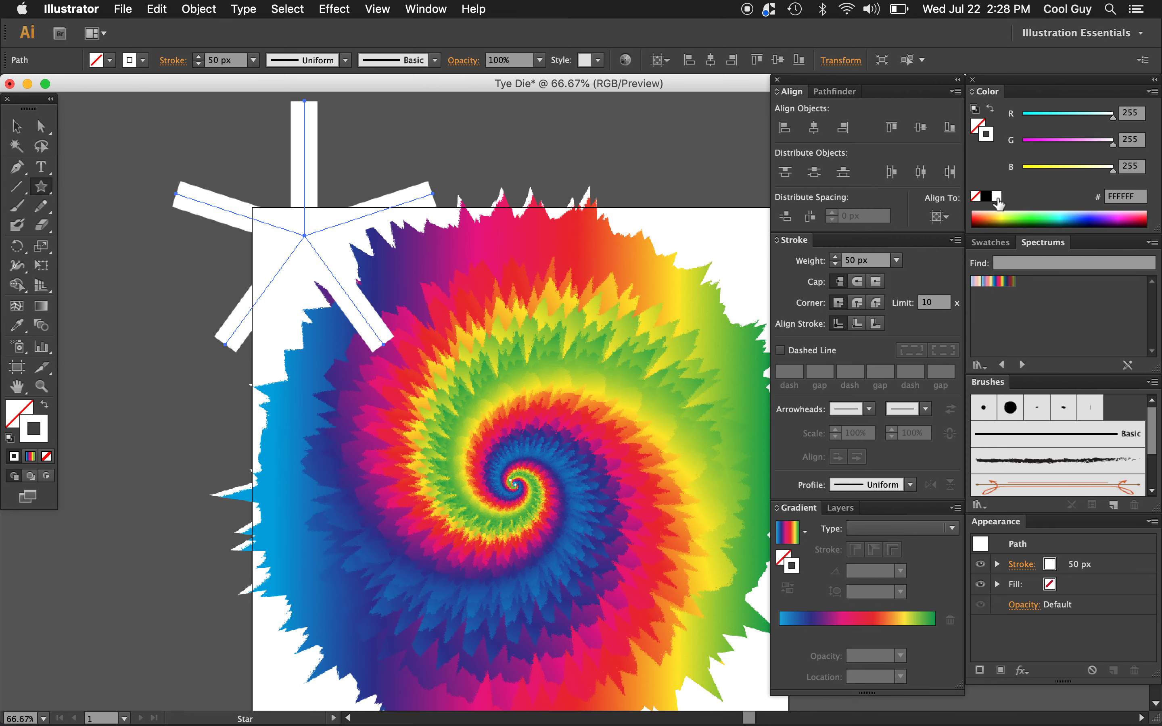
- Centre the star on the artboard and give its stroke round caps and round joins
left_click(813, 127)
left_click(920, 127)
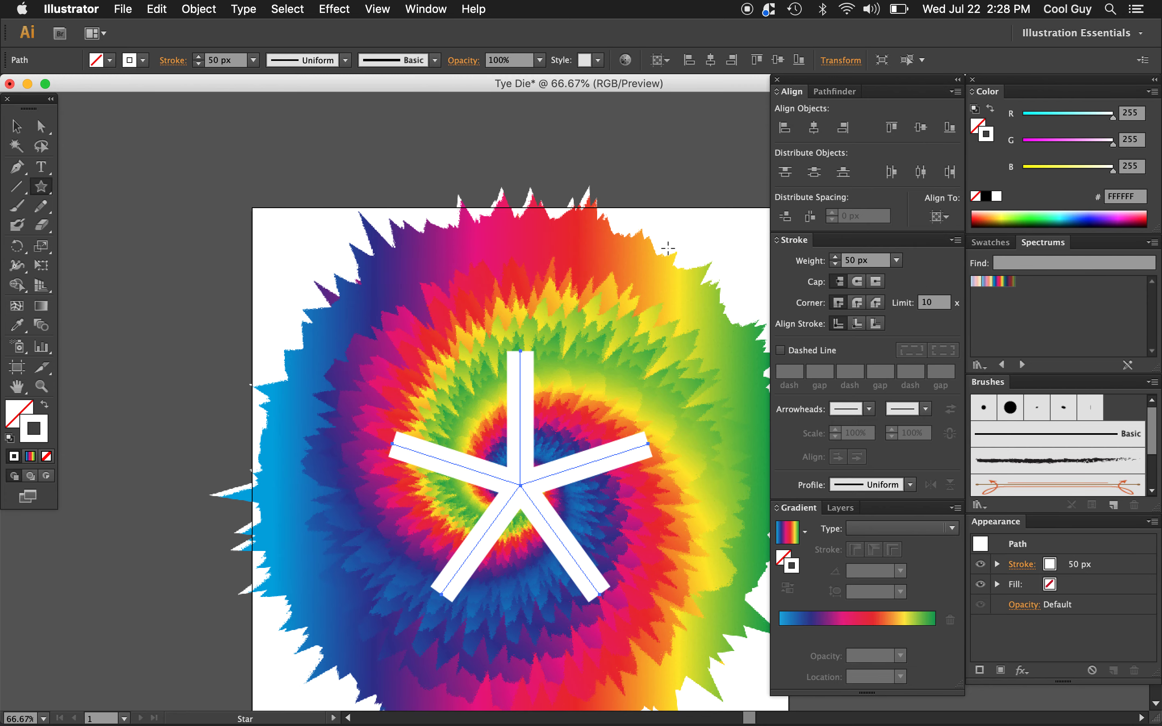
scroll(649, 263, "right", 5)
scroll(650, 262, "down", 3)
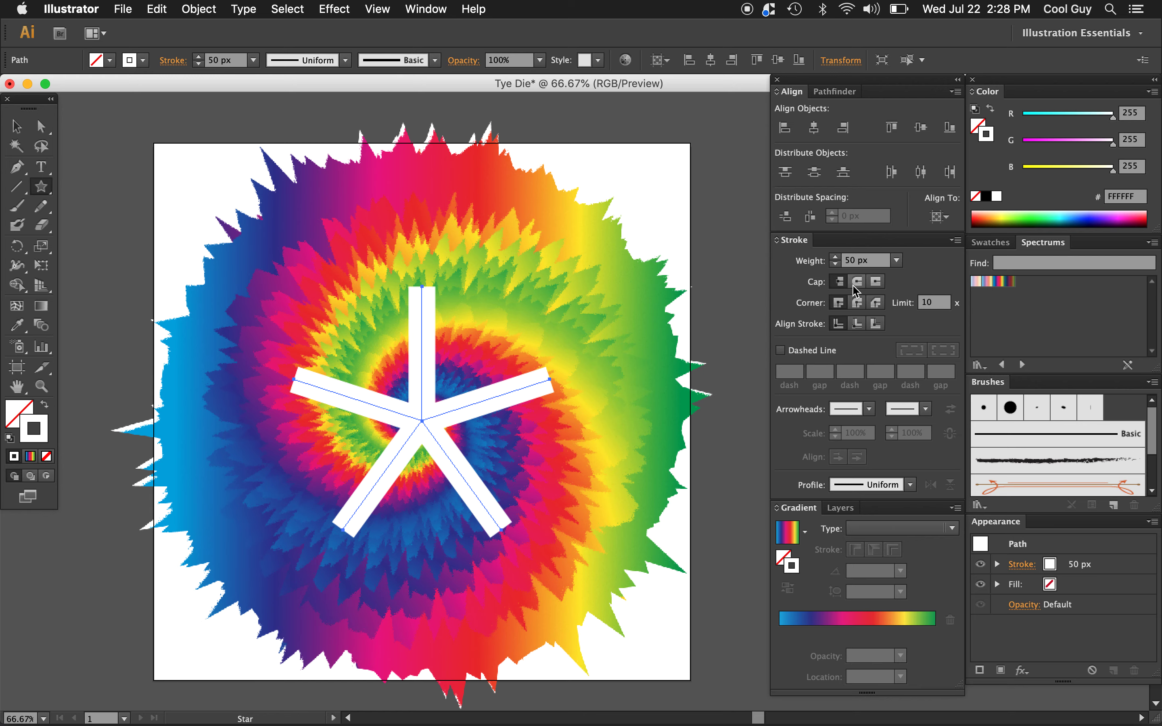
left_click(857, 282)
left_click(858, 303)
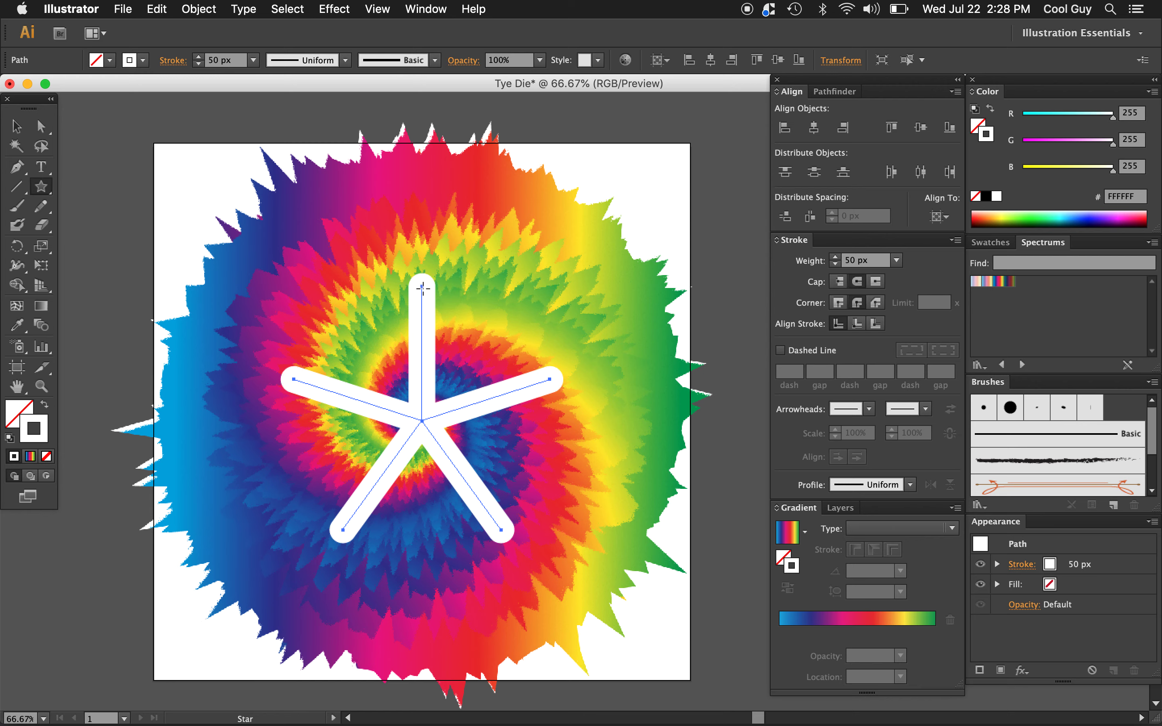
- Enlarge the star to fill most of the artboard and set its stroke weight to 25 px
key("v")
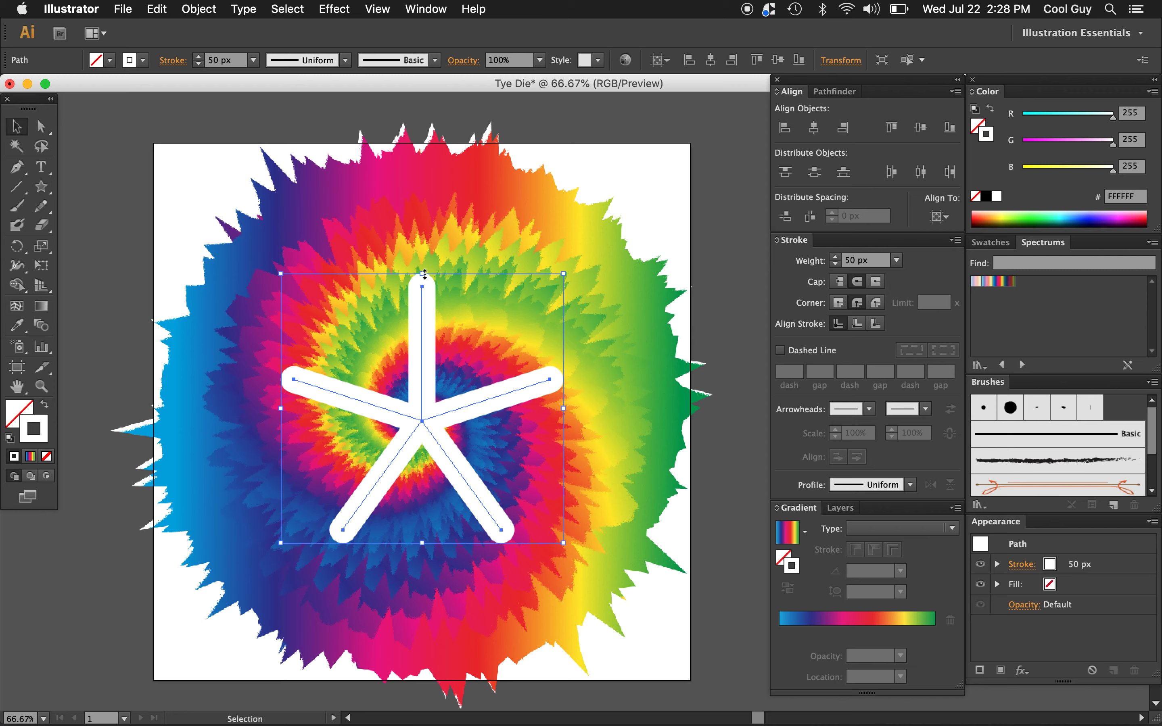
left_click_drag(425, 273, 402, 173)
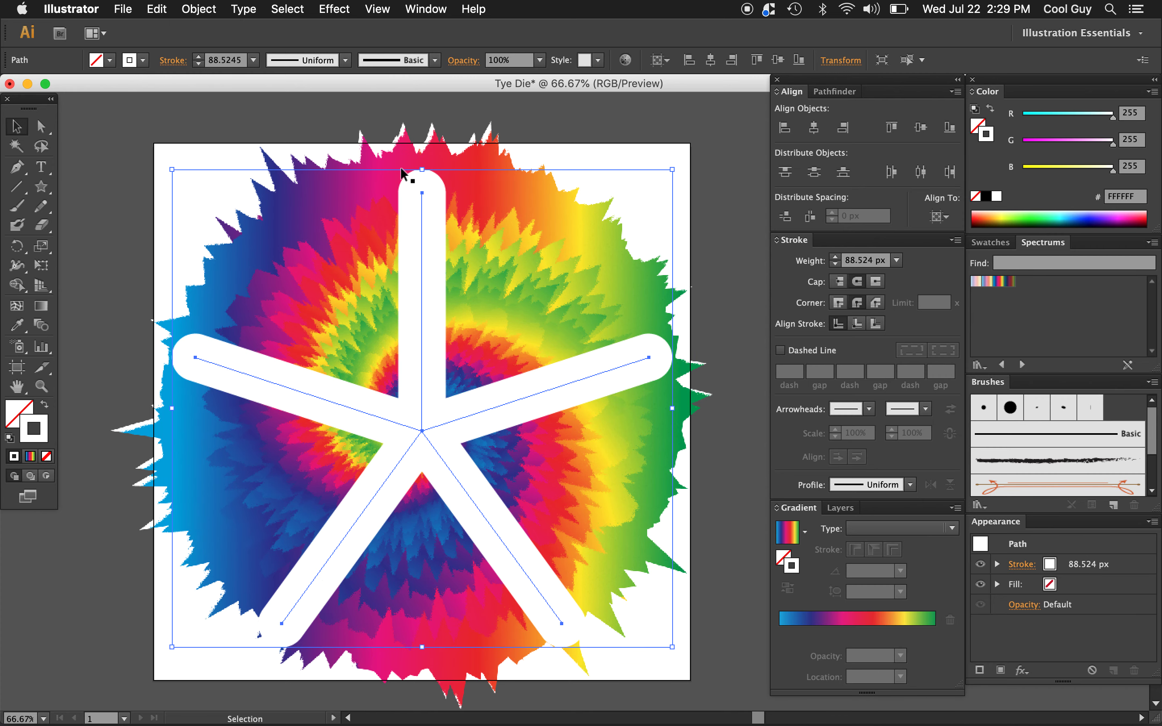
left_click(858, 268)
type("25")
key("Return")
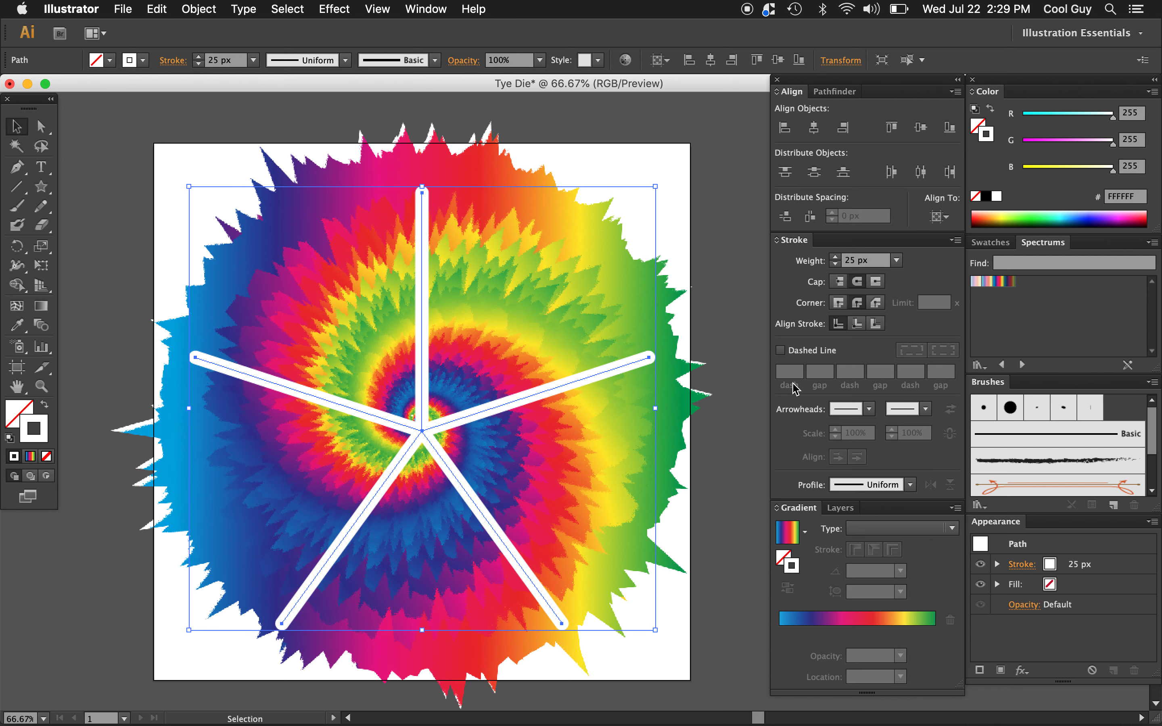
- Apply Width Profile 2 to the star's stroke for tapered spokes
left_click(910, 486)
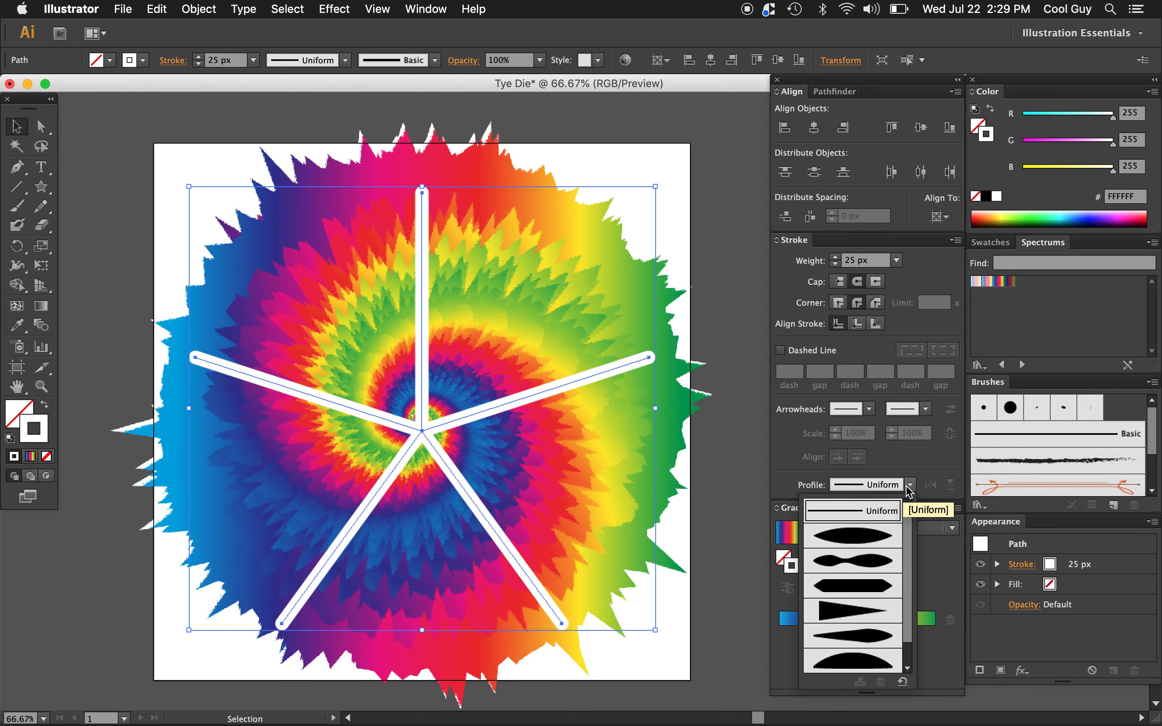
left_click(856, 563)
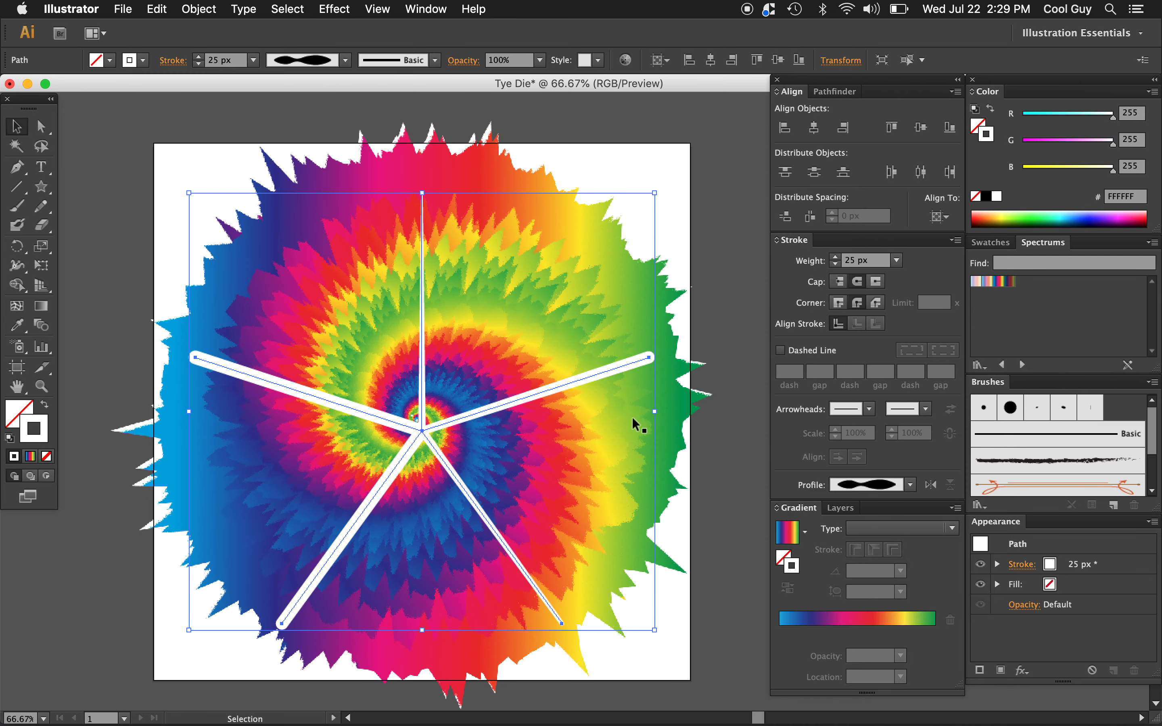
left_click(735, 290)
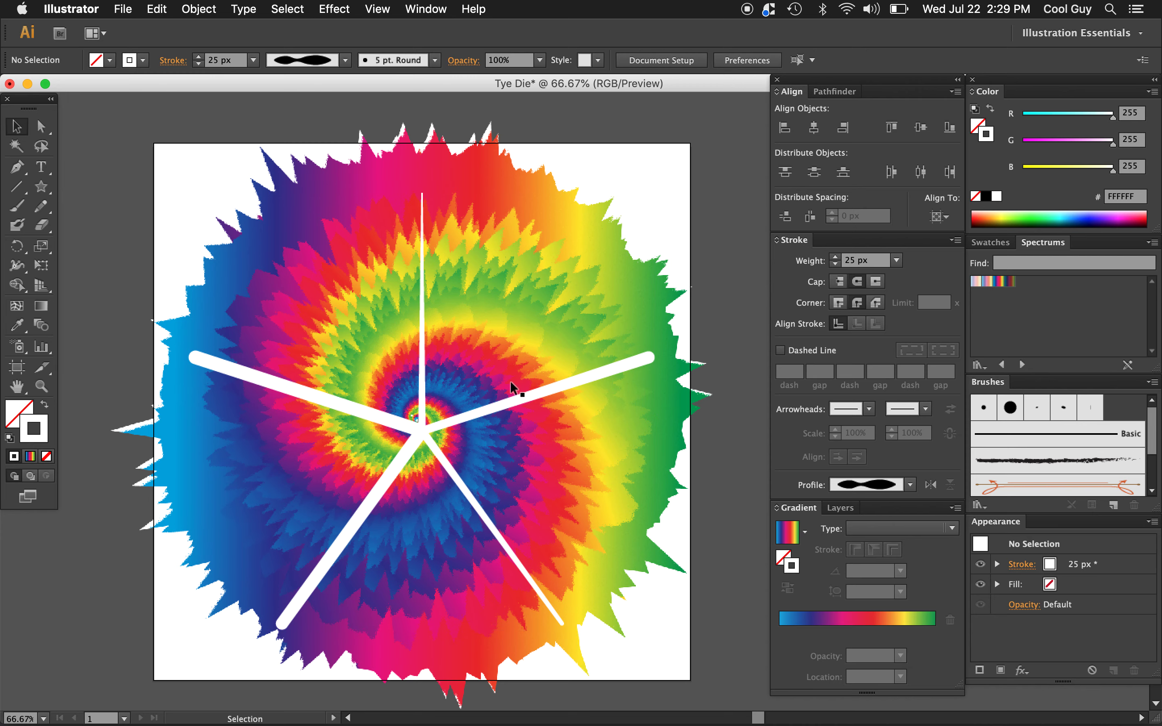
left_click(371, 416)
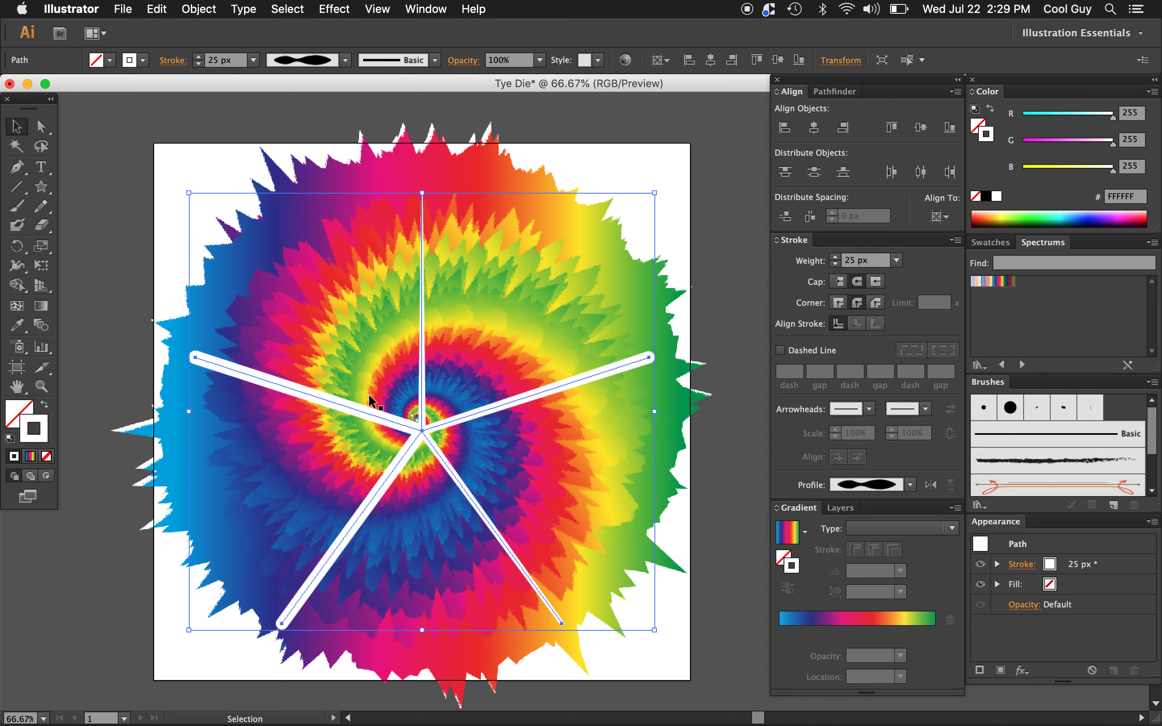
- Apply a Roughen effect to the white star with 3% size and 12 detail
left_click(336, 10)
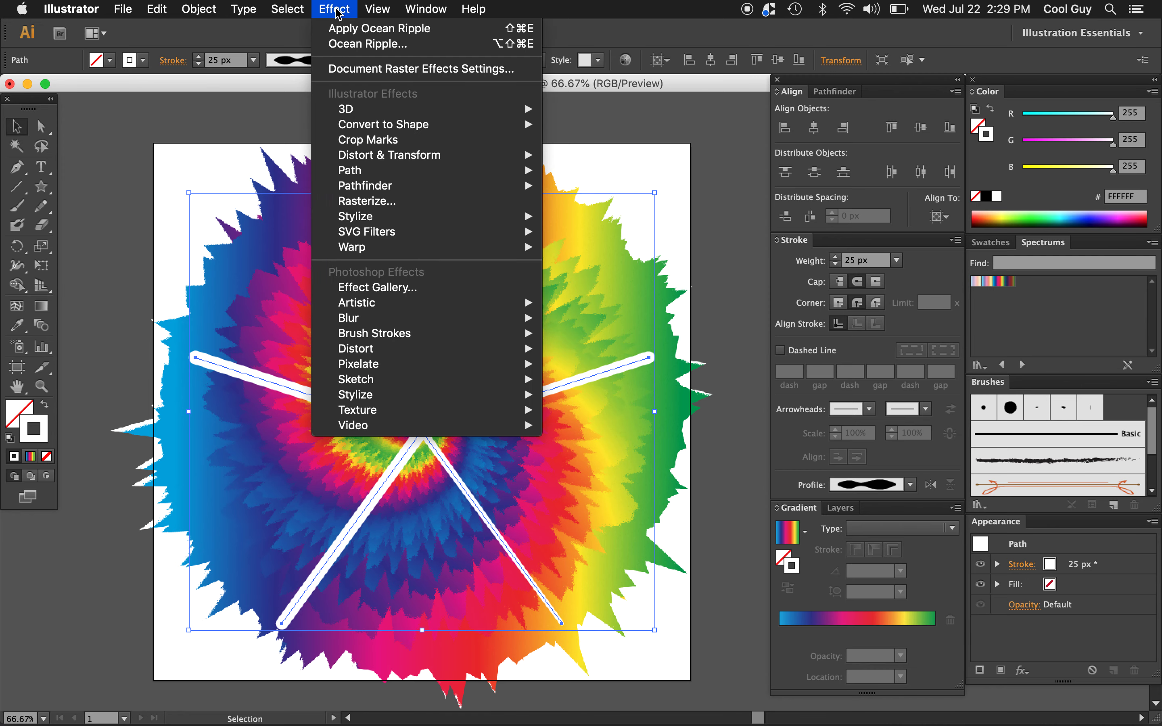
mouse_move(407, 176)
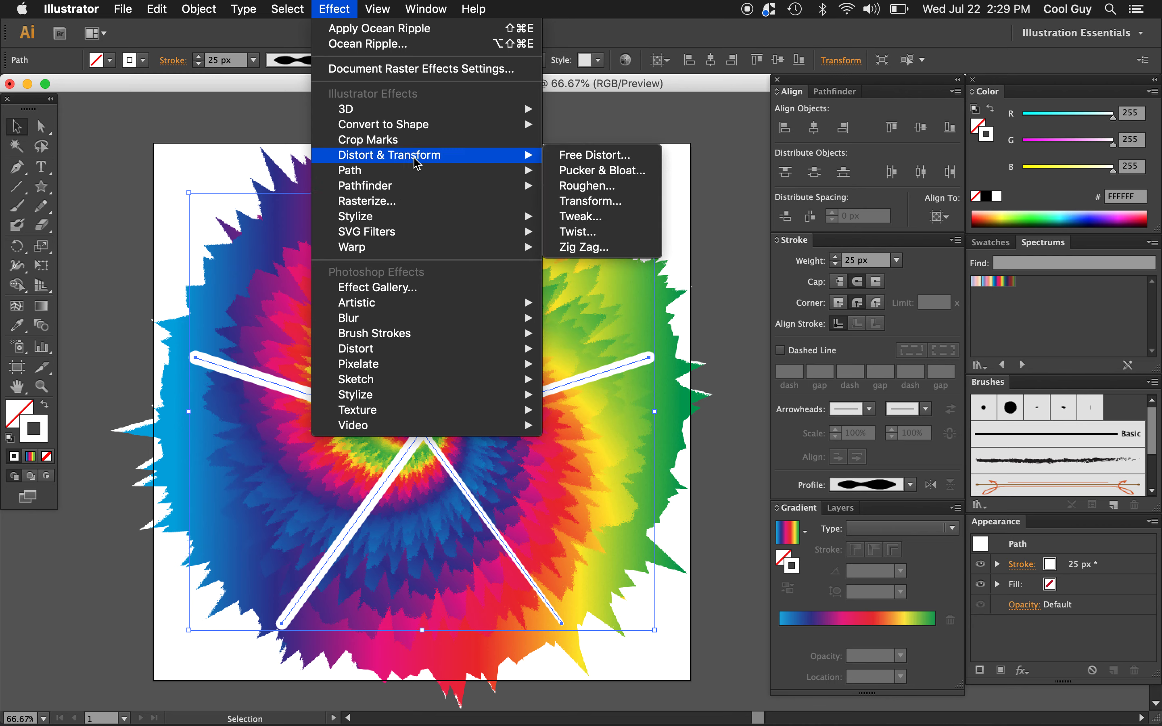
left_click(582, 188)
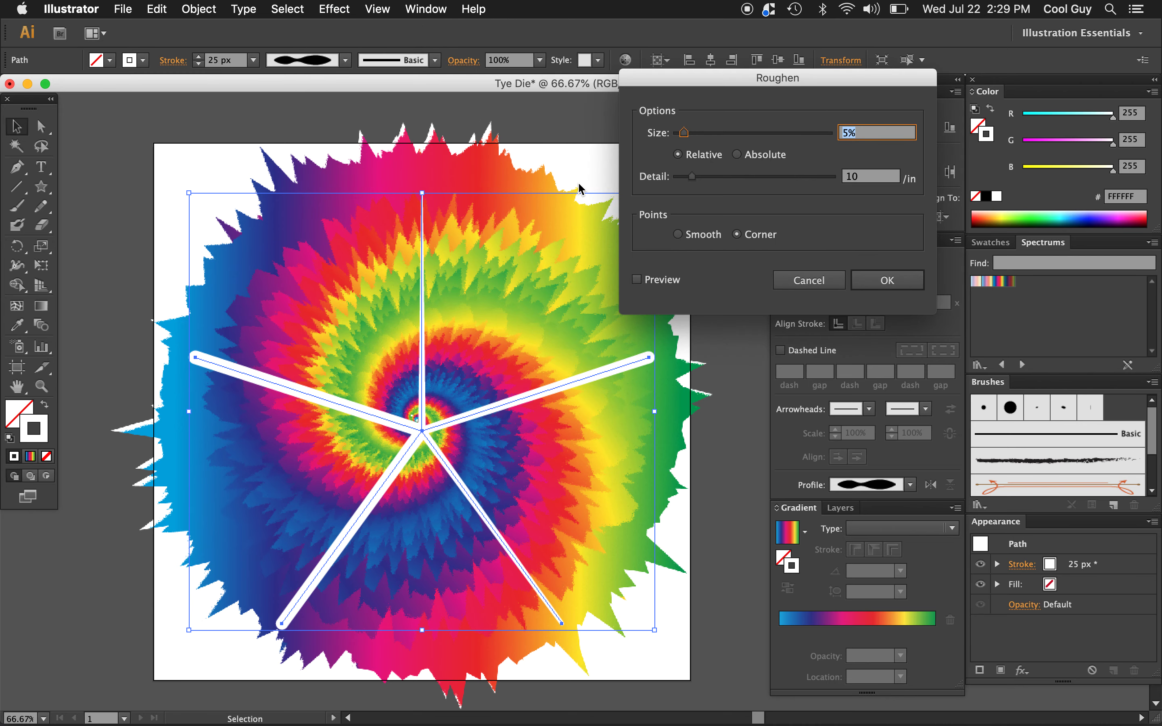
left_click(639, 280)
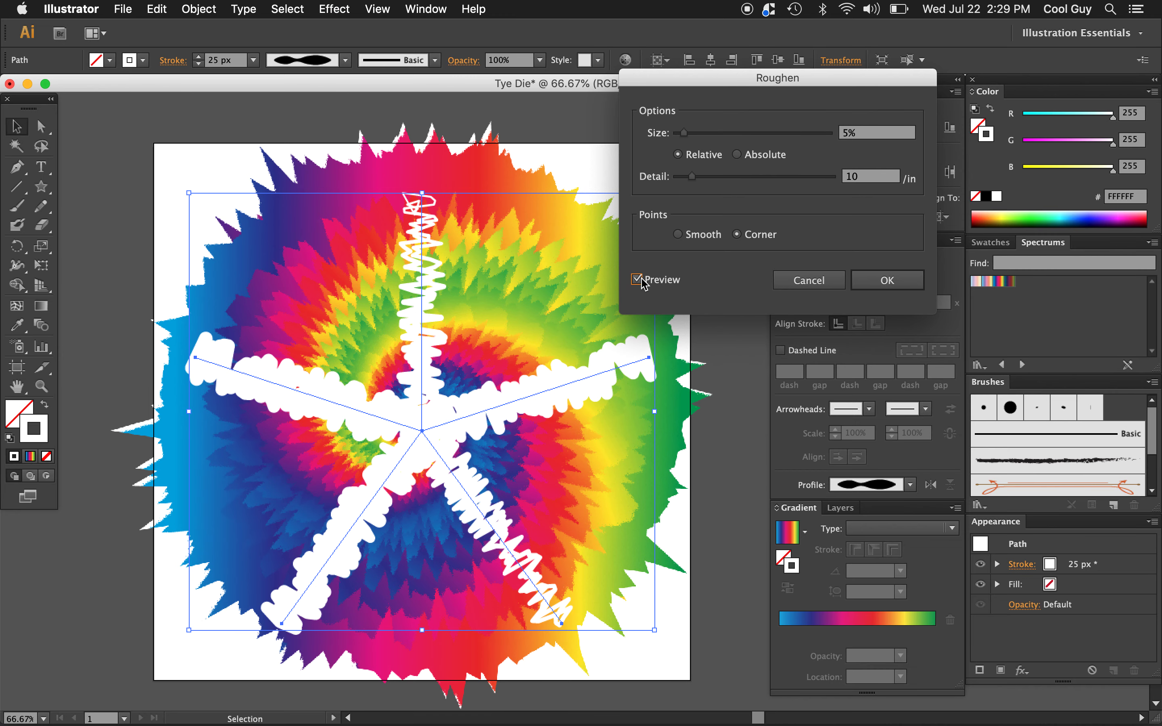
left_click(868, 136)
key("Down")
key("Down")
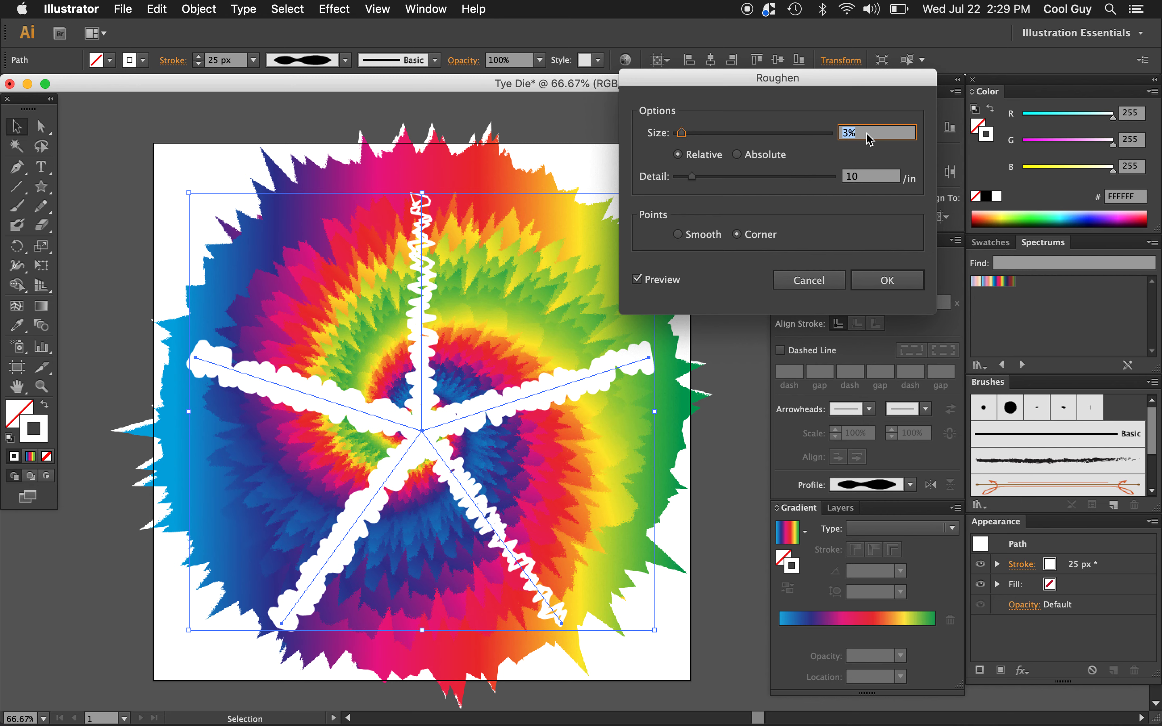
left_click(876, 176)
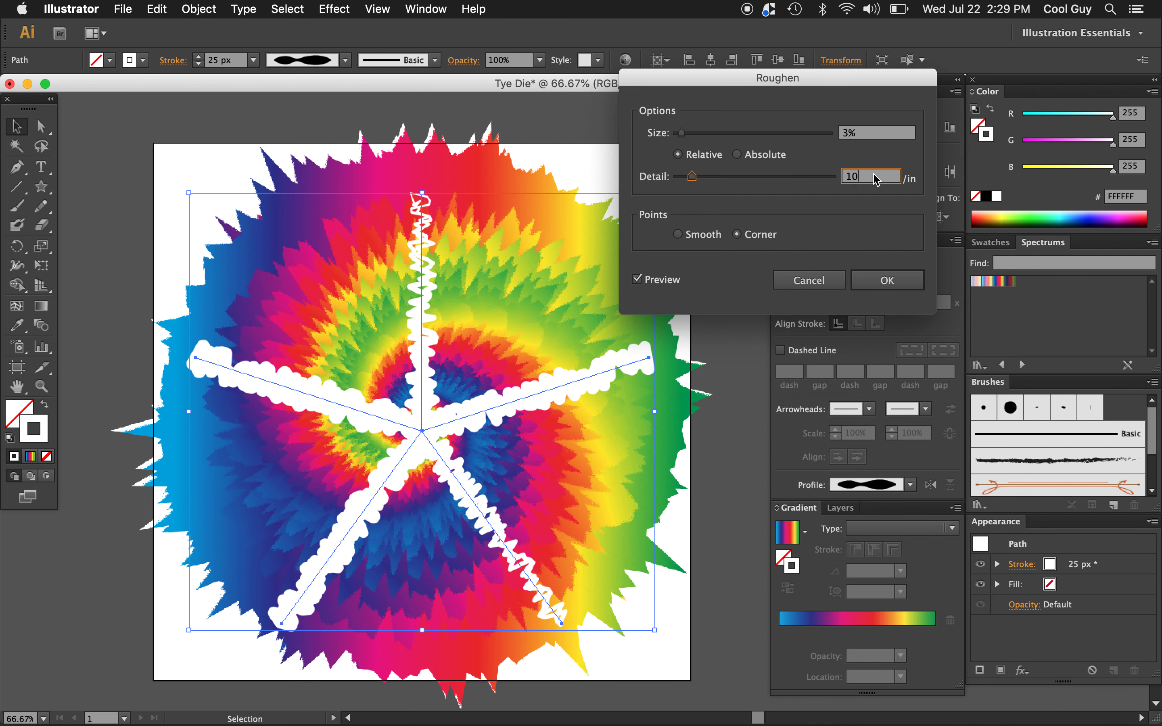
key("shift+Up")
key("shift+Up")
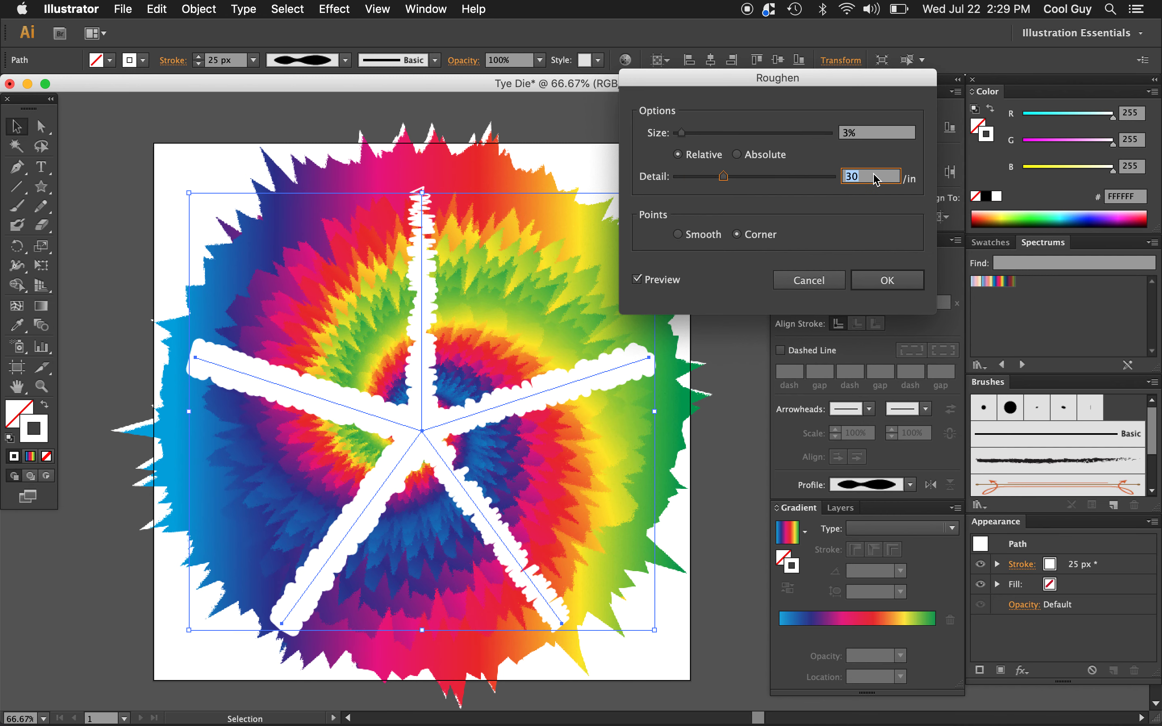
key("shift+Down")
key("shift+Down")
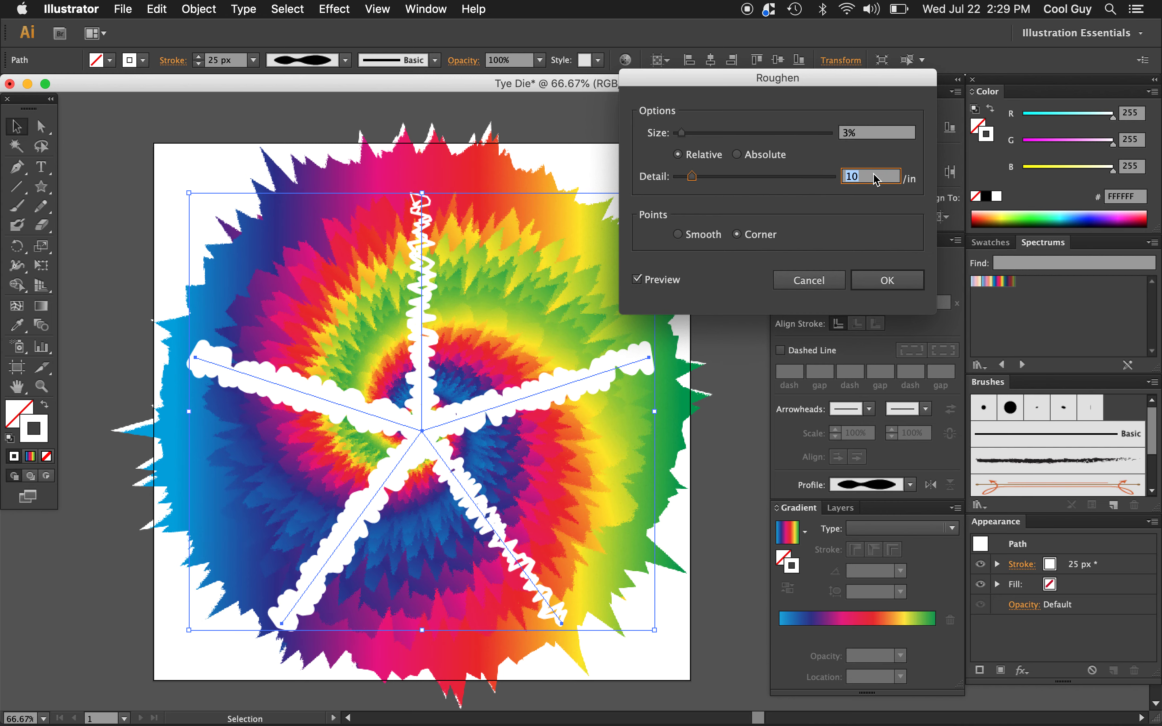
key("Up")
key("Up")
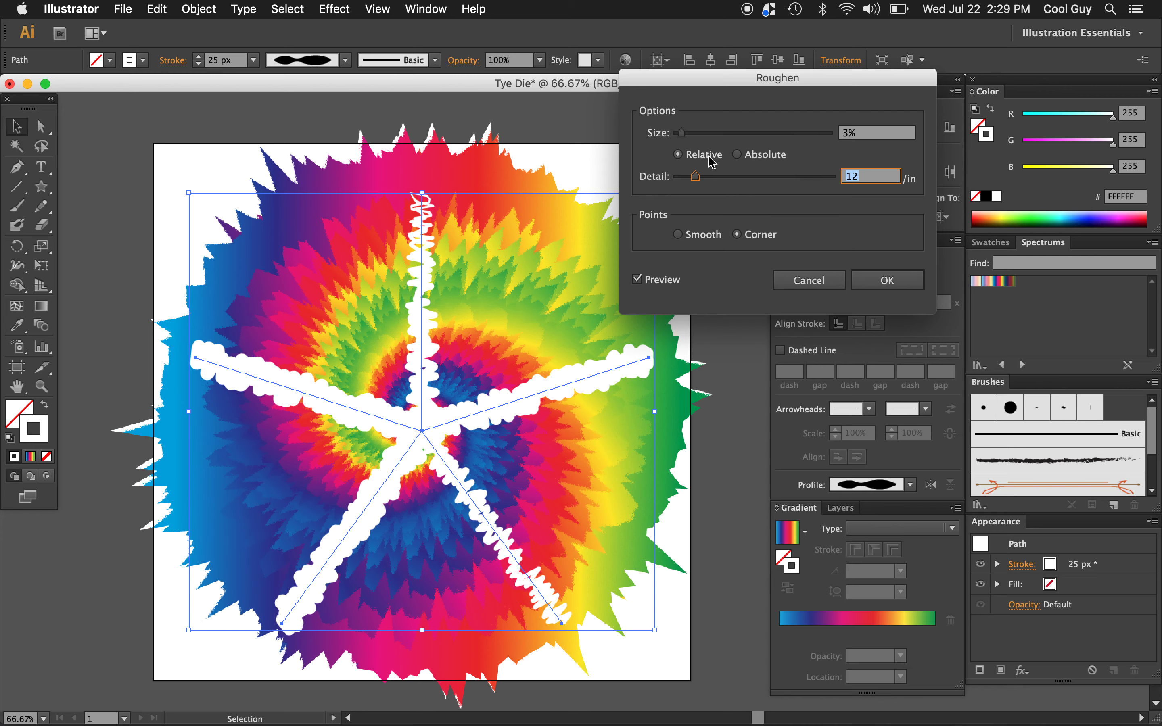
left_click(885, 285)
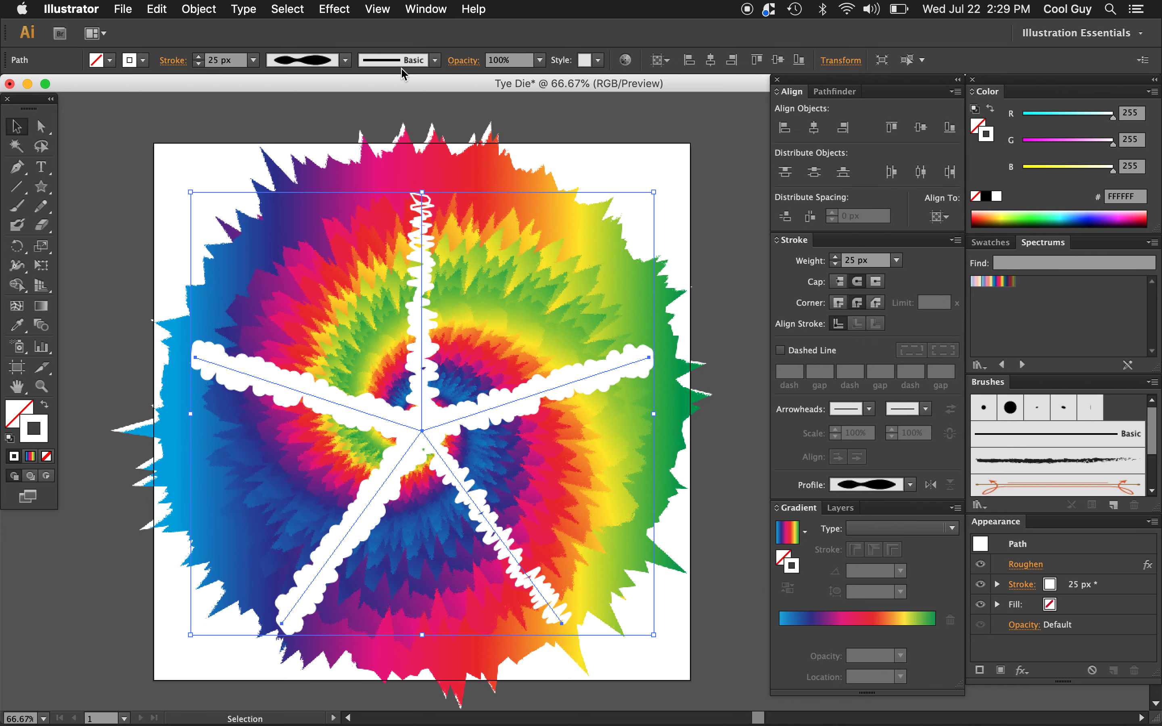
- Apply a Feather effect with a 13 px radius to the white star's roughened rays
left_click(331, 9)
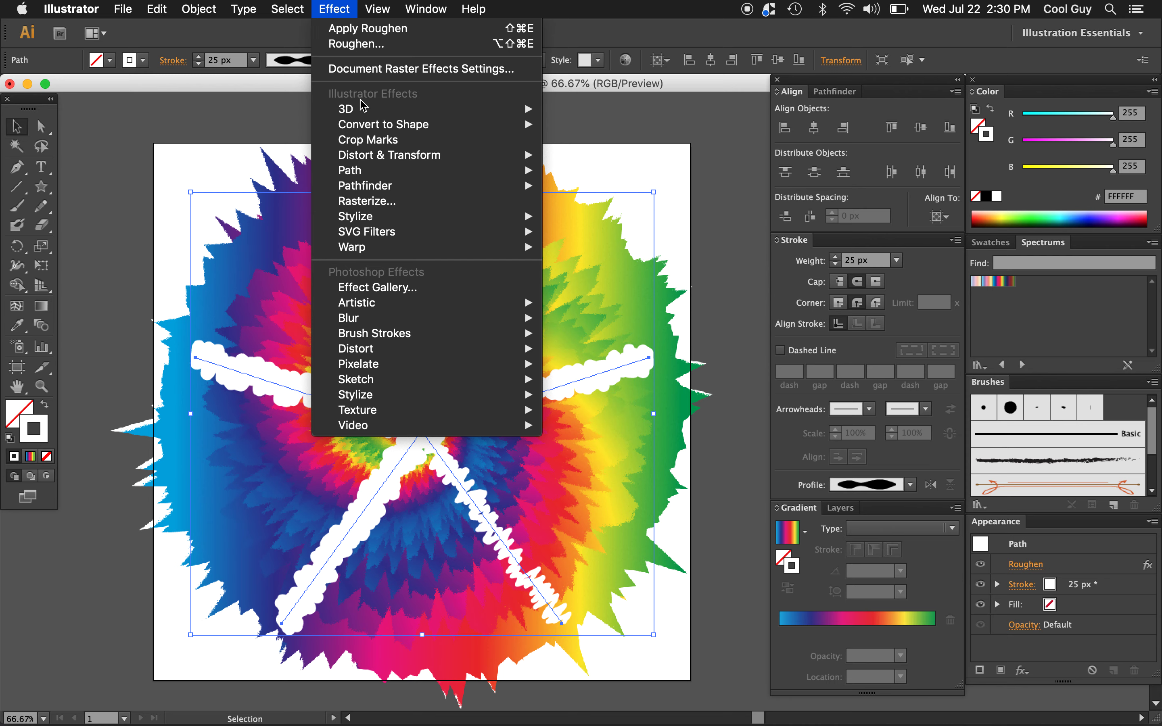
mouse_move(392, 219)
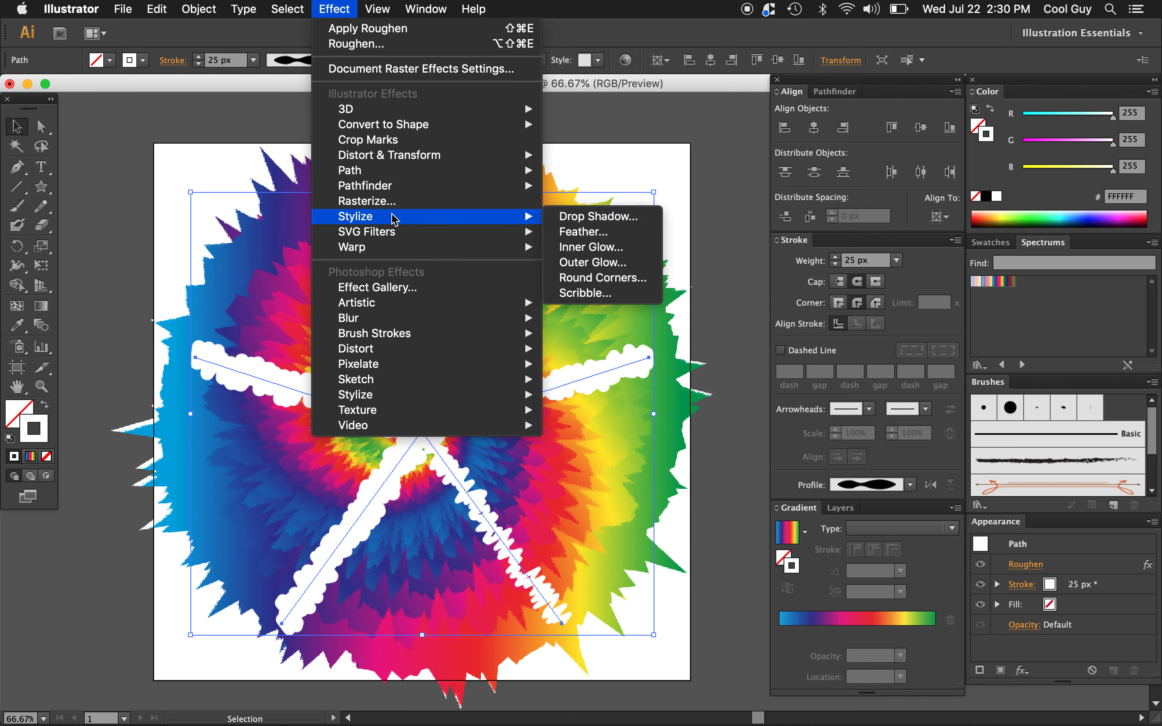
left_click(583, 232)
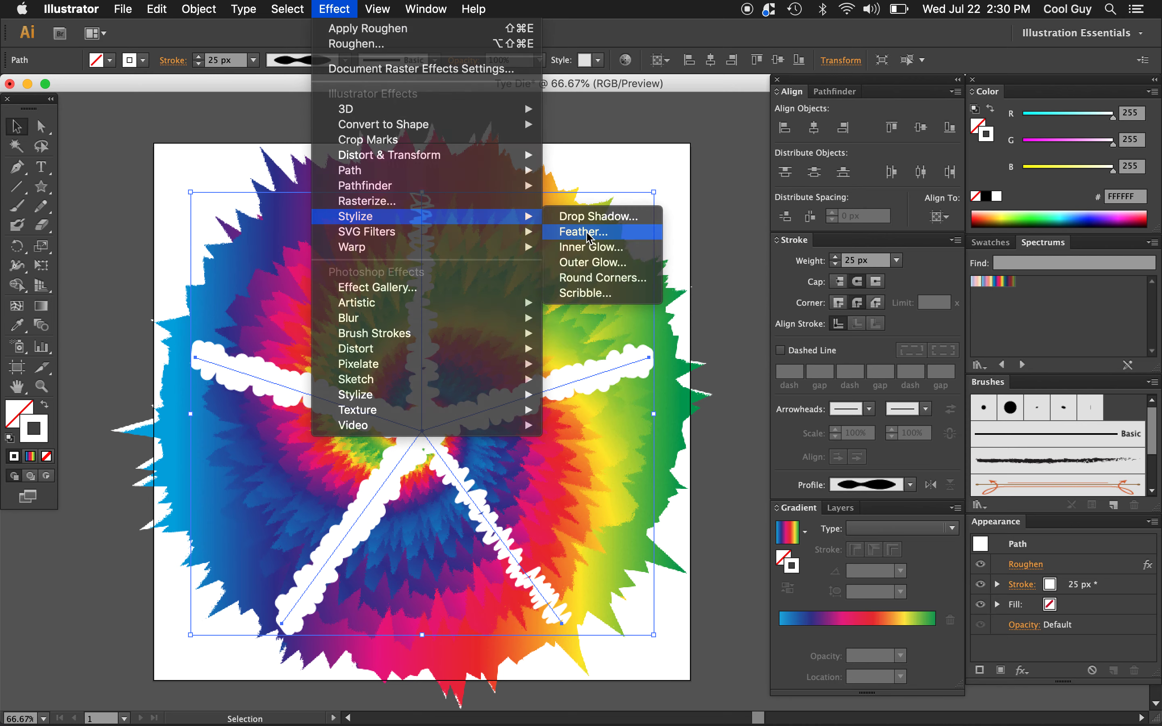
left_click_drag(169, 44, 905, 112)
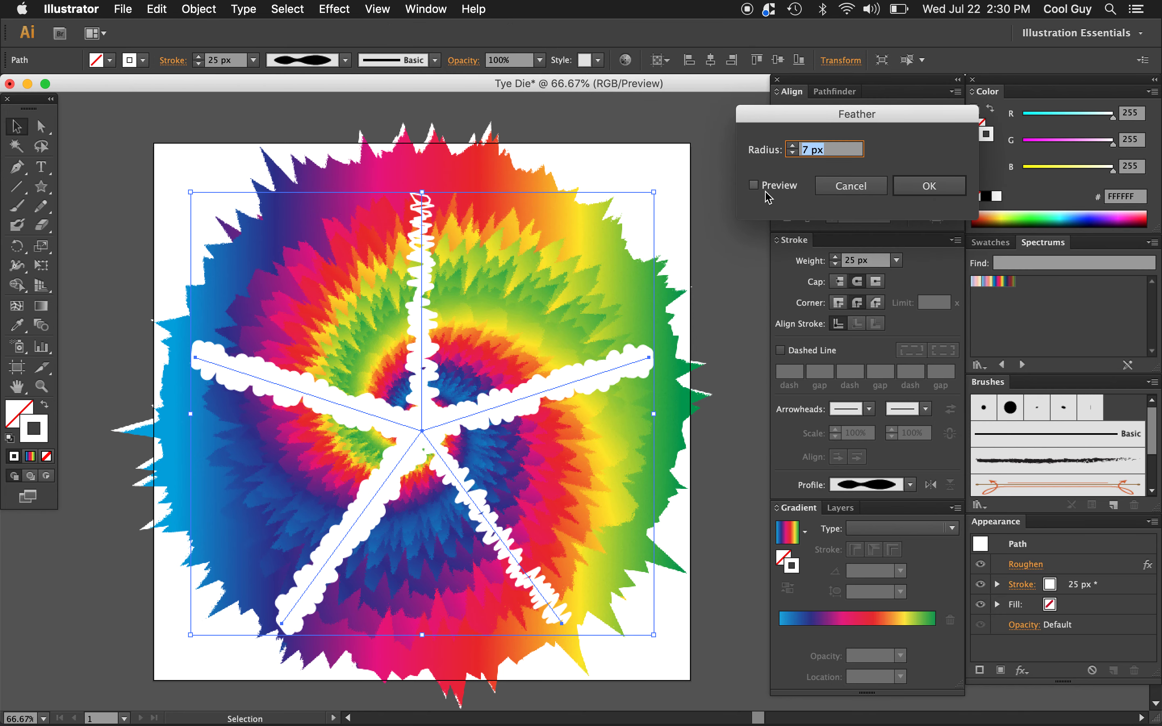
left_click(753, 185)
left_click(753, 184)
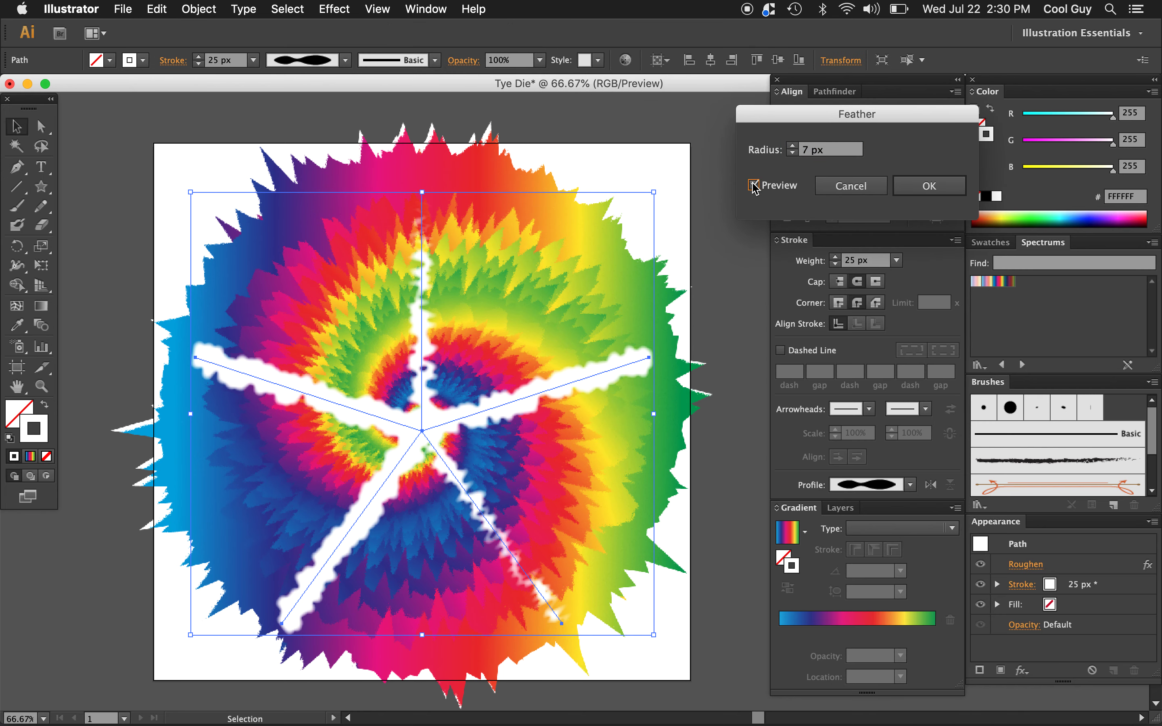
left_click(846, 150)
key("Down")
key("Up")
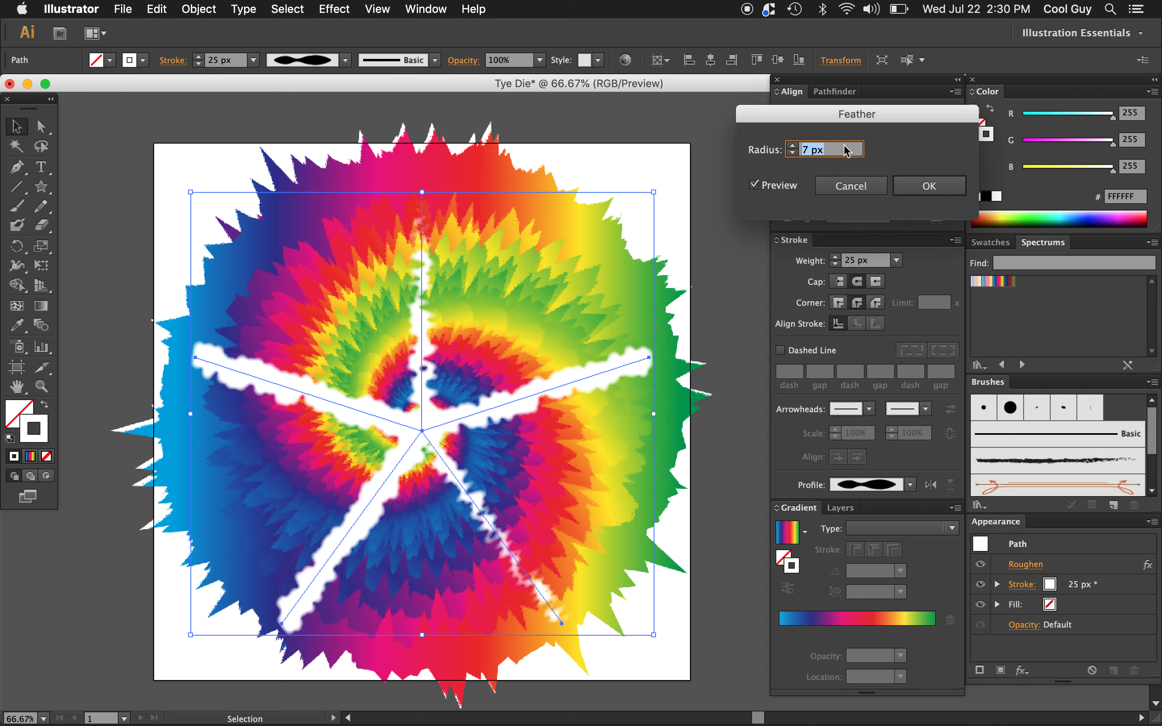
key("Up")
key("Up")
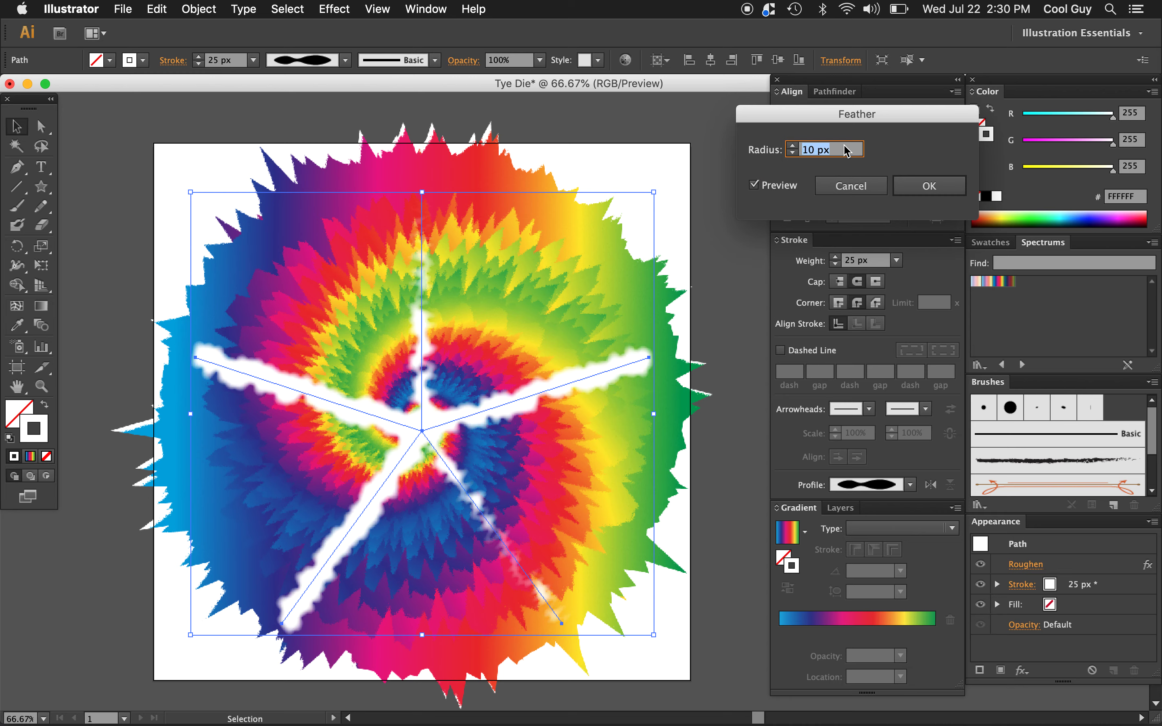
key("Up")
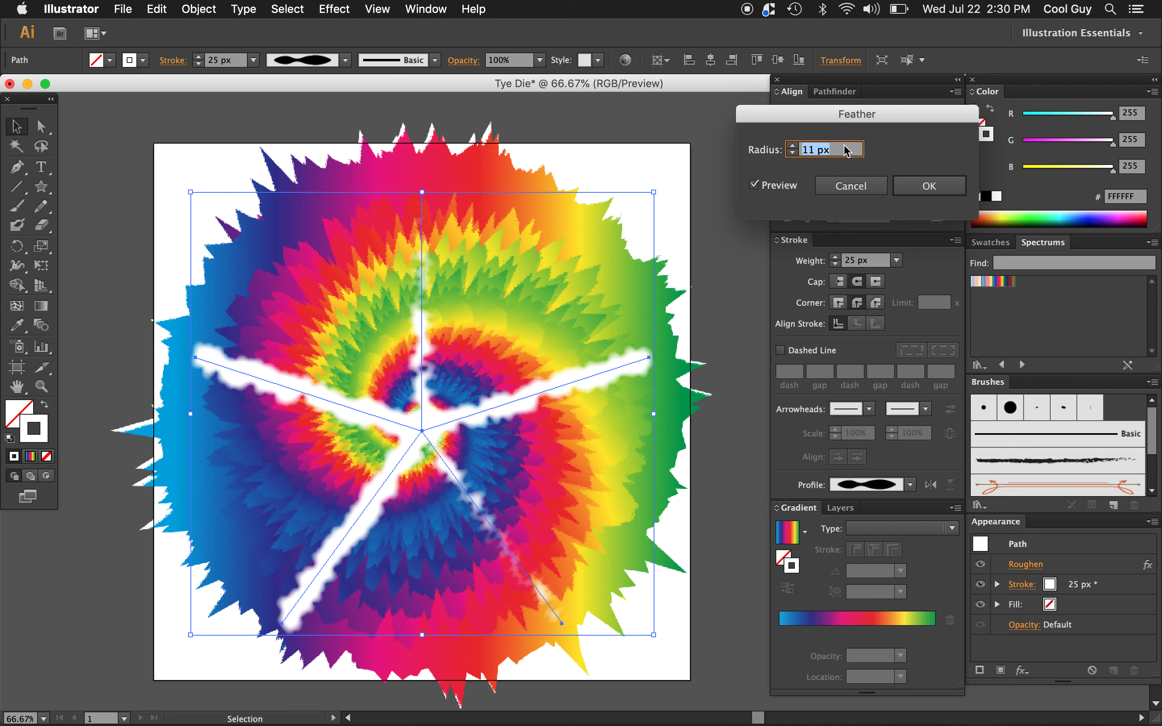
key("Up")
key("Up")
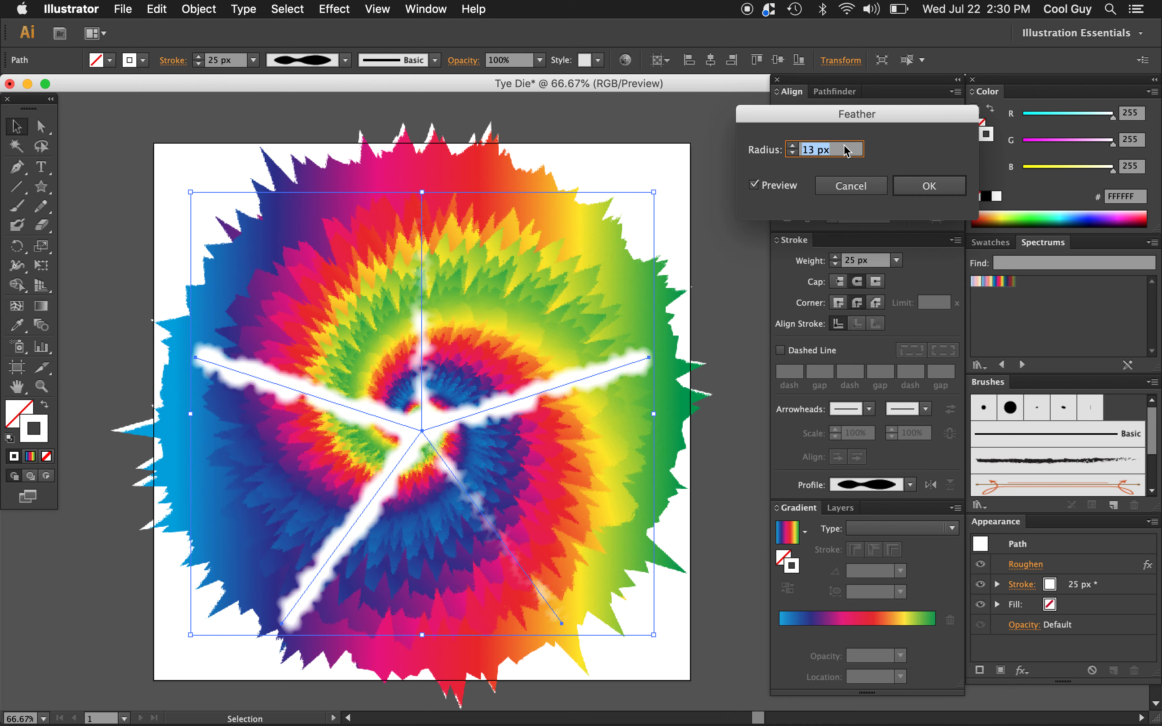
left_click(930, 188)
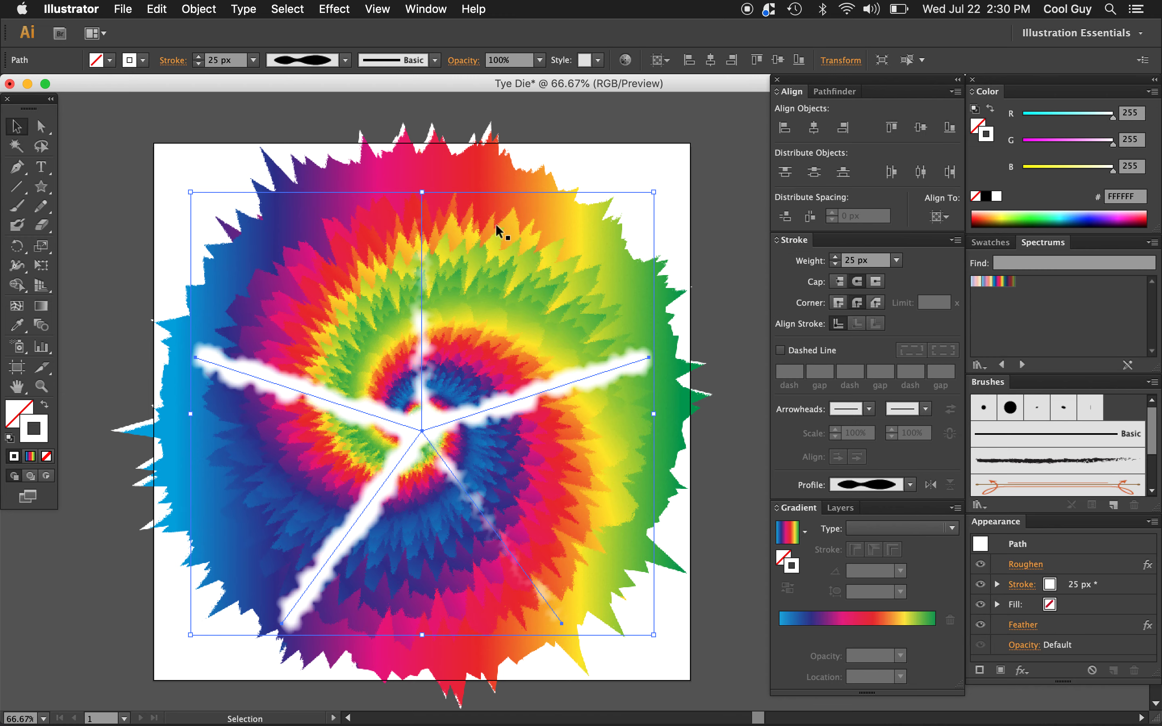
- Paste a copy of the feathered star in front and rotate it between the original rays
left_click(163, 9)
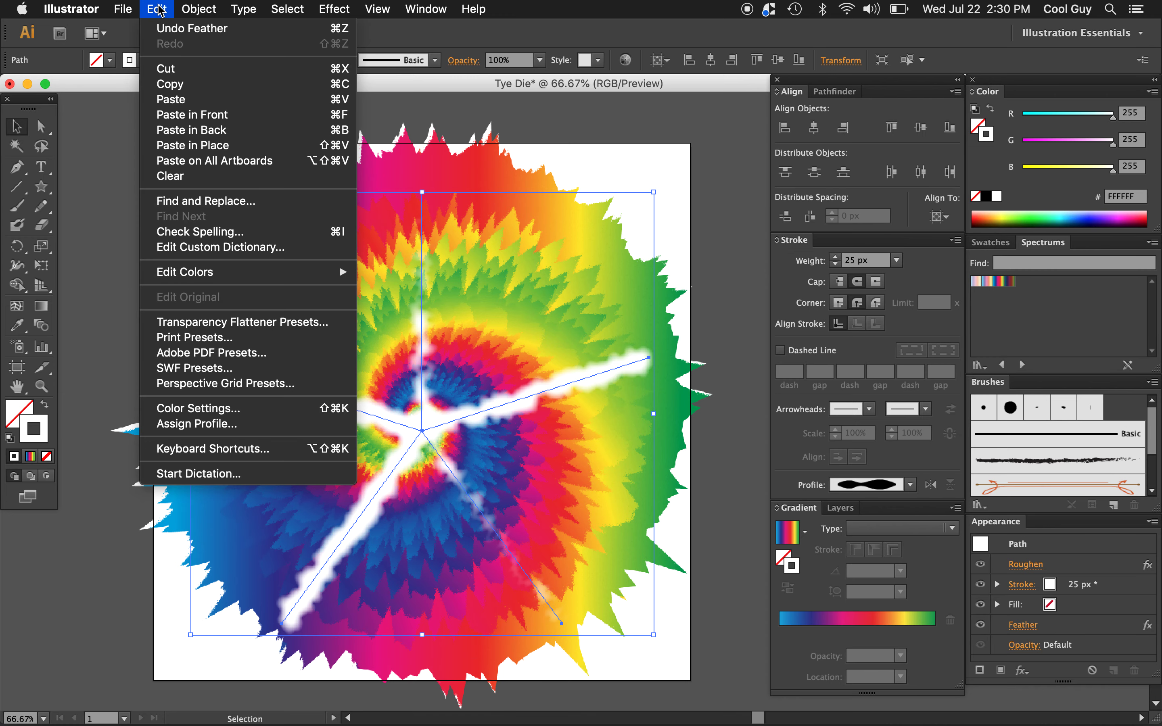
left_click(173, 84)
left_click(156, 8)
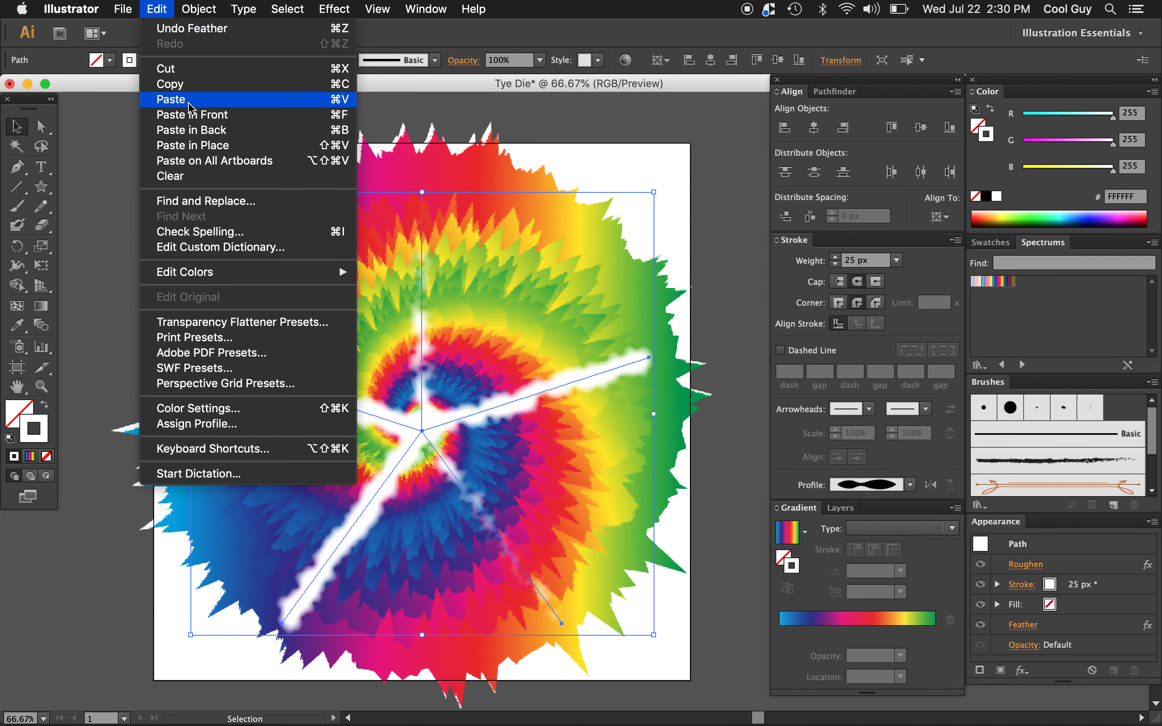
left_click(192, 115)
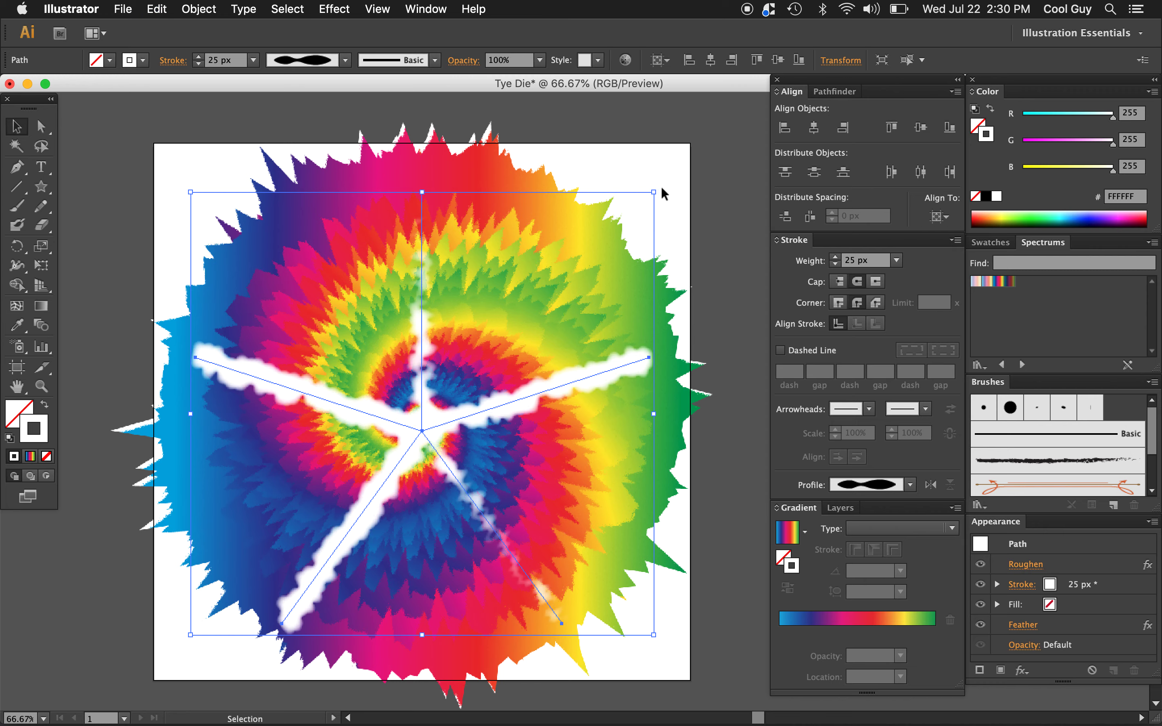
left_click_drag(661, 188, 477, 127)
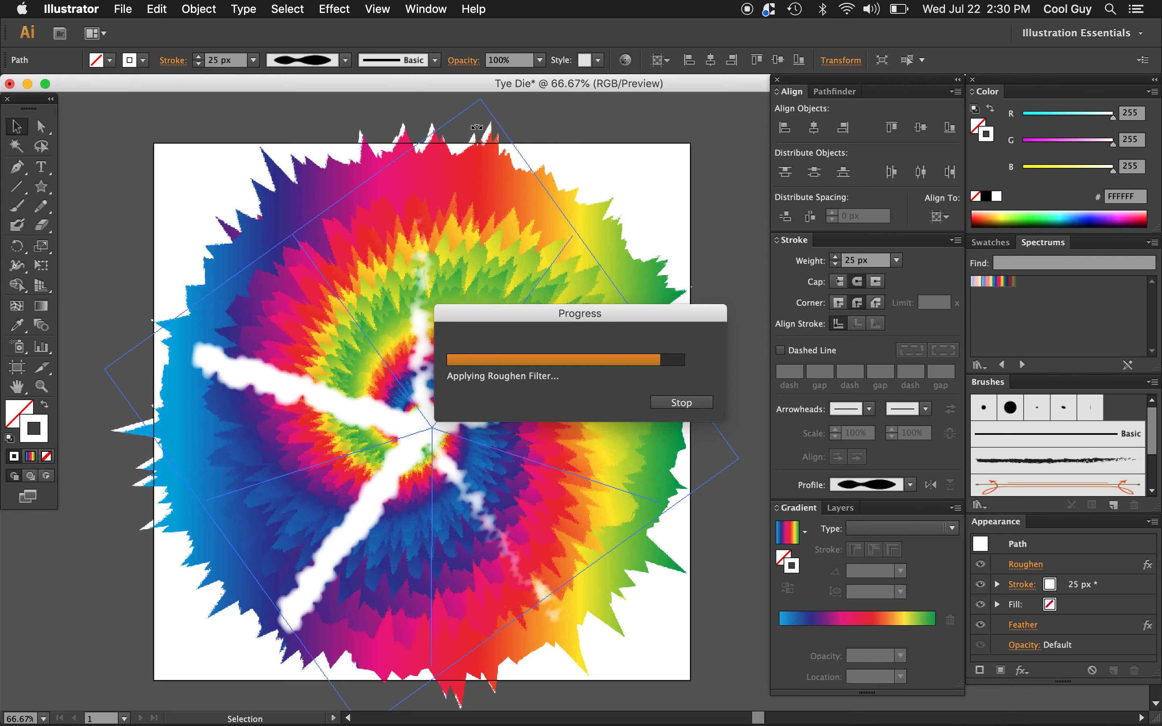
- Nudge both ray stars left and up into place, then deselect them
key("Left")
key("Left")
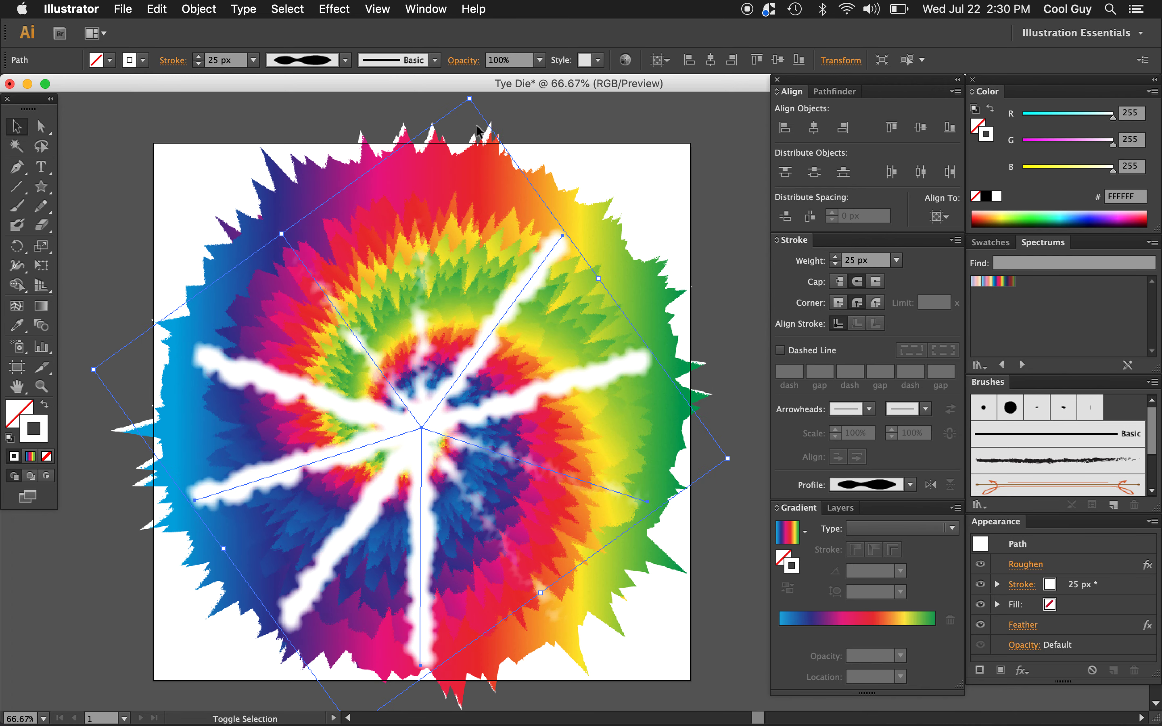
left_click(313, 390, "shift")
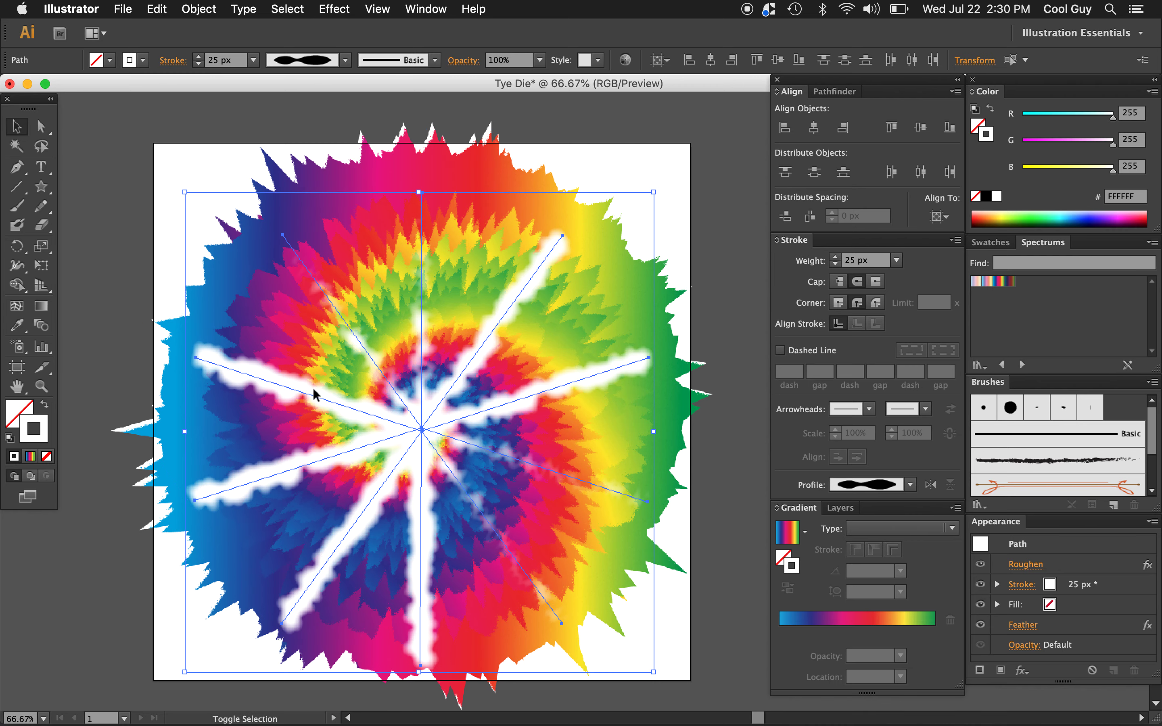
key("Up")
key("Up")
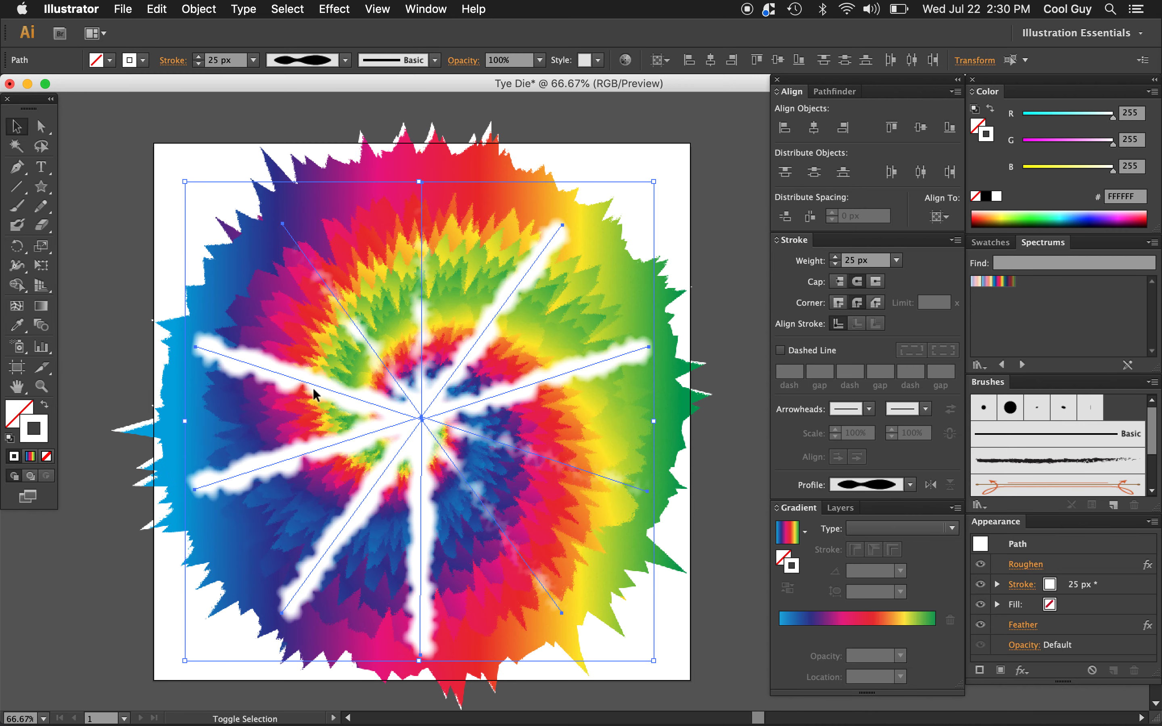
key("Up")
key("Up")
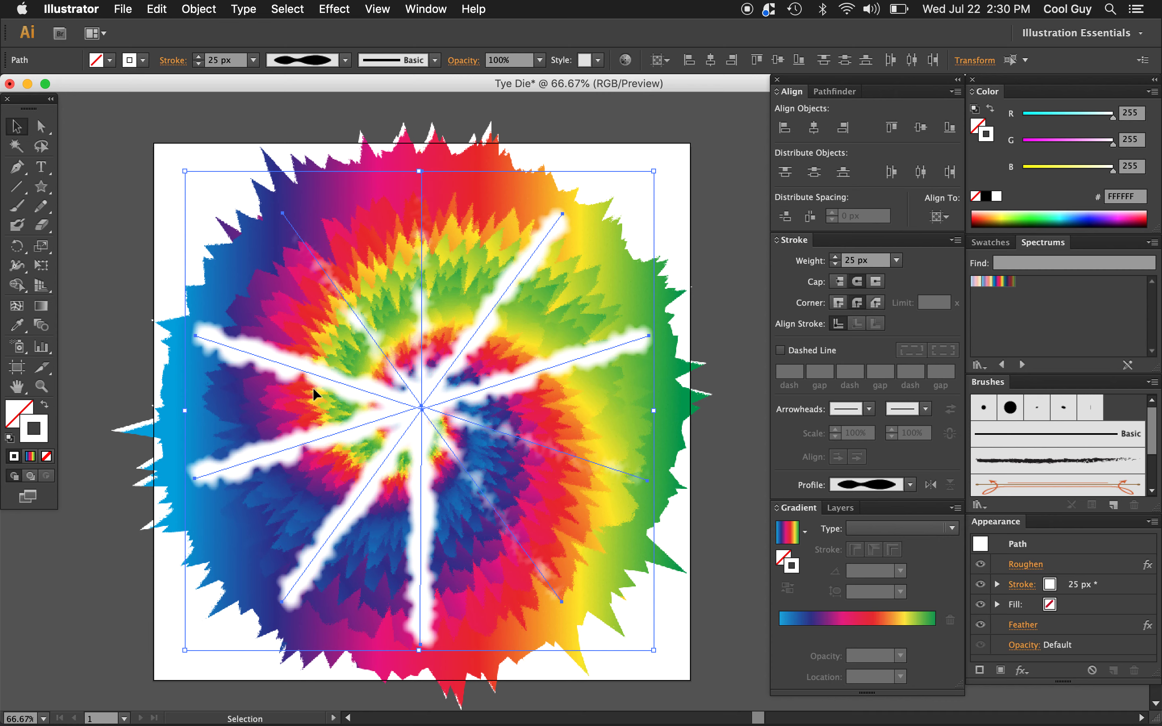
key("super+shift+a")
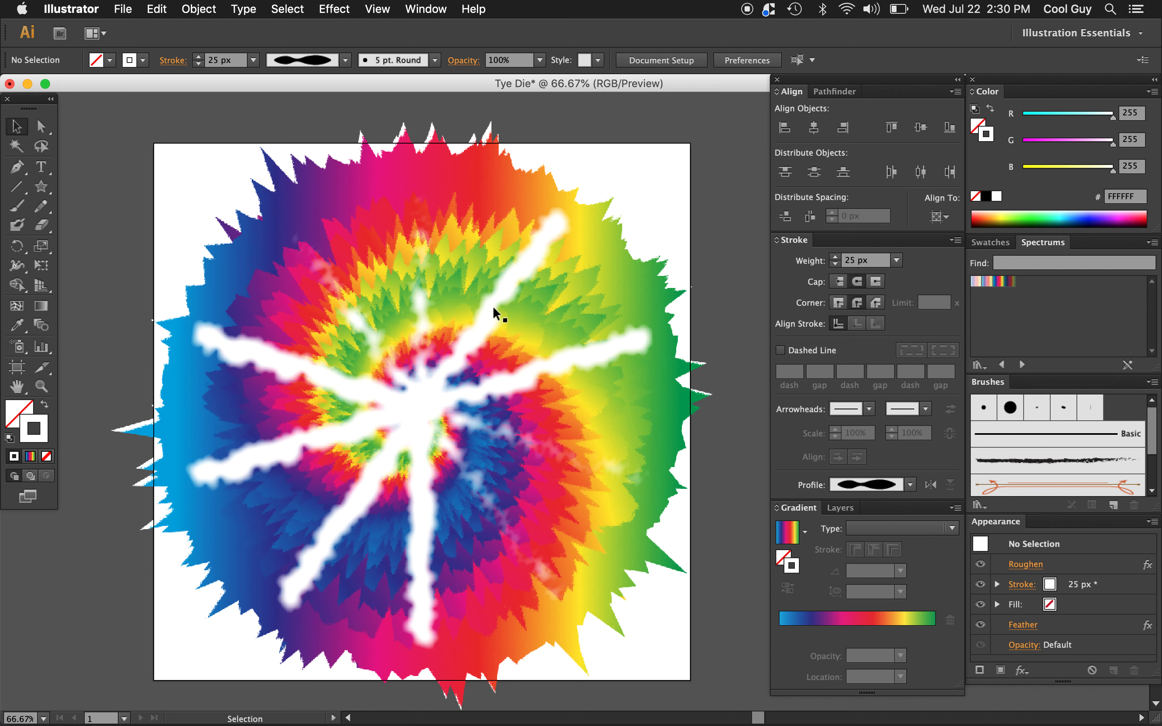
- Set the white ray star to 25% opacity after undoing a 50% try, then select all tie-dye artwork
left_click(494, 305)
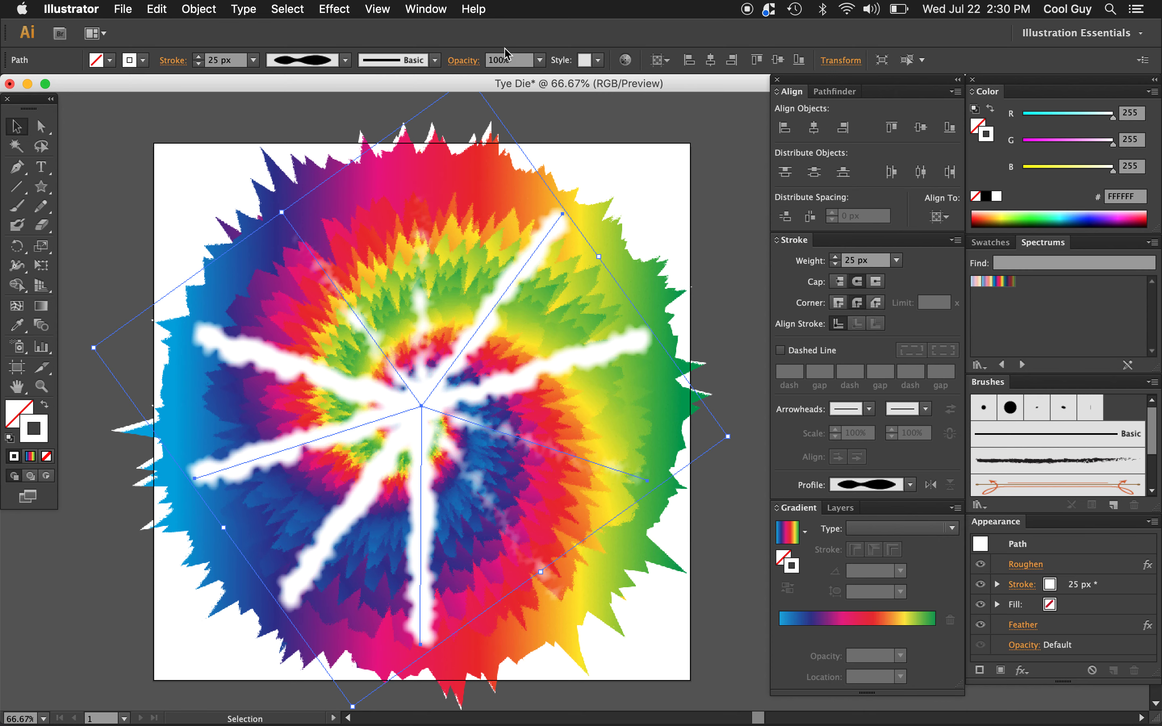
left_click(508, 61)
type("50")
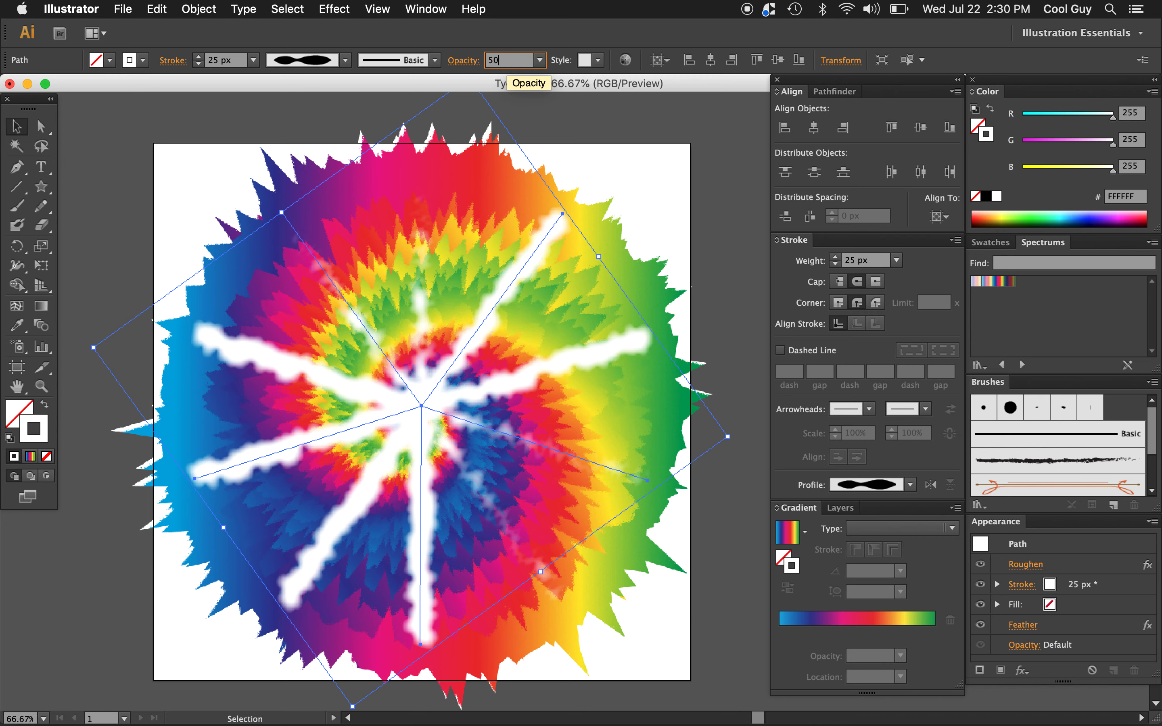
key("Return")
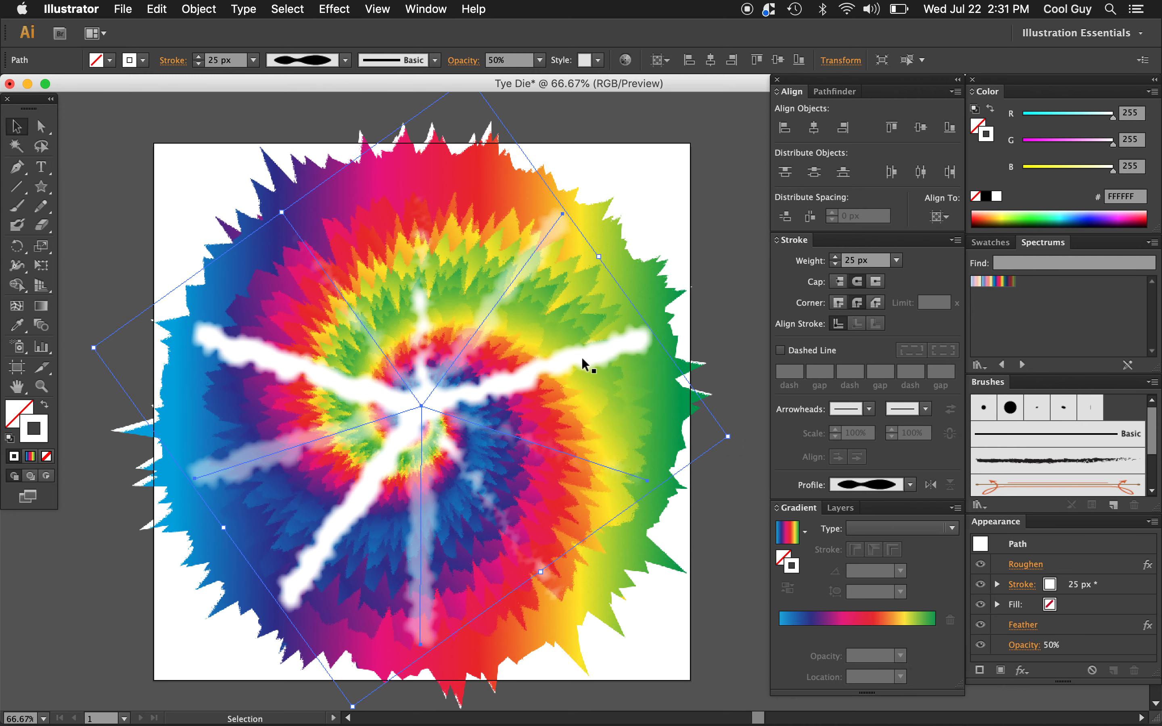
key("ctrl+z")
key("ctrl+z")
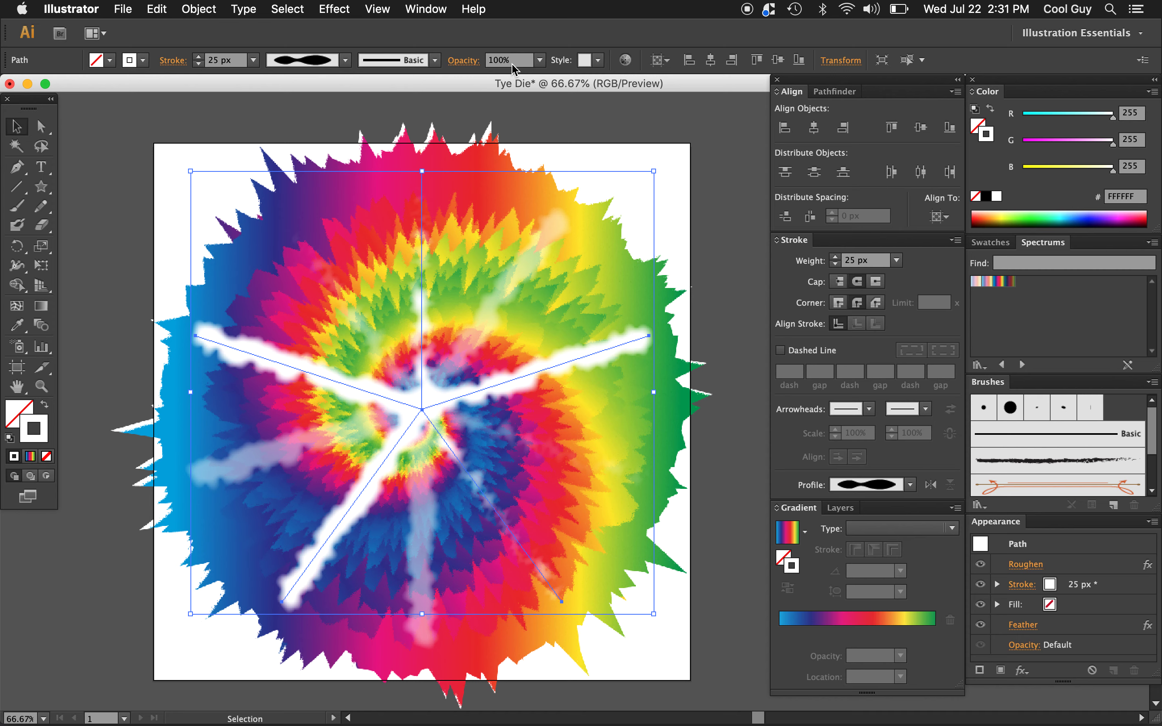
left_click(512, 63)
type("25")
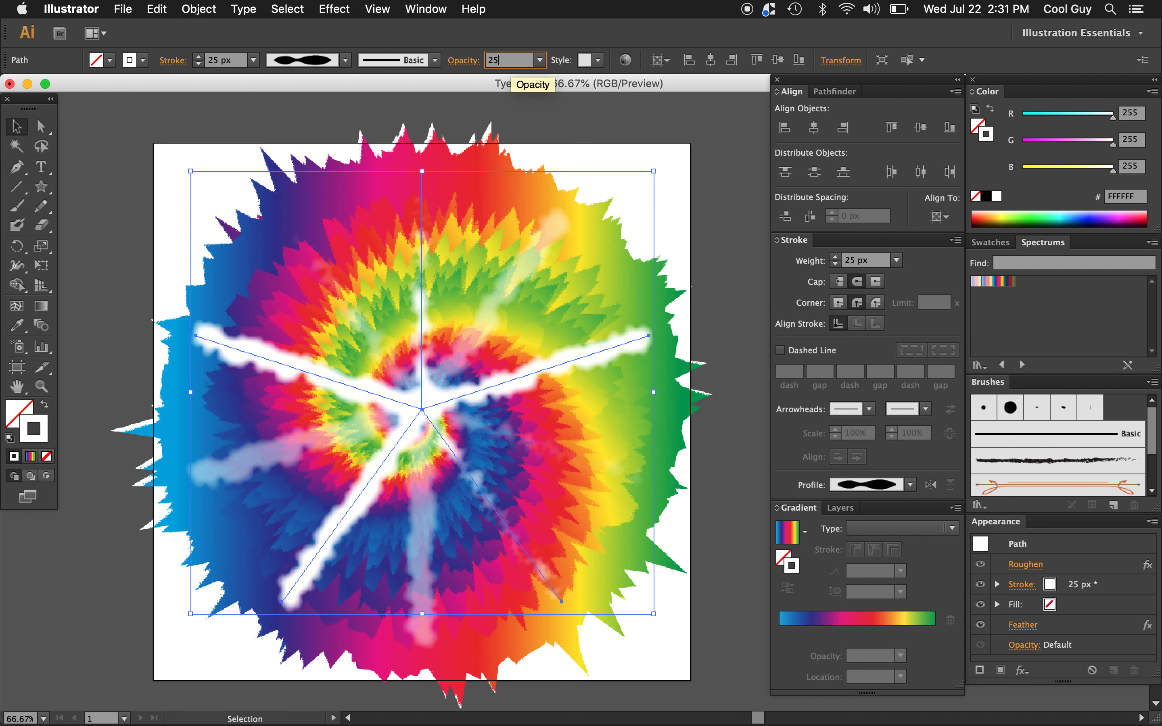
key("Return")
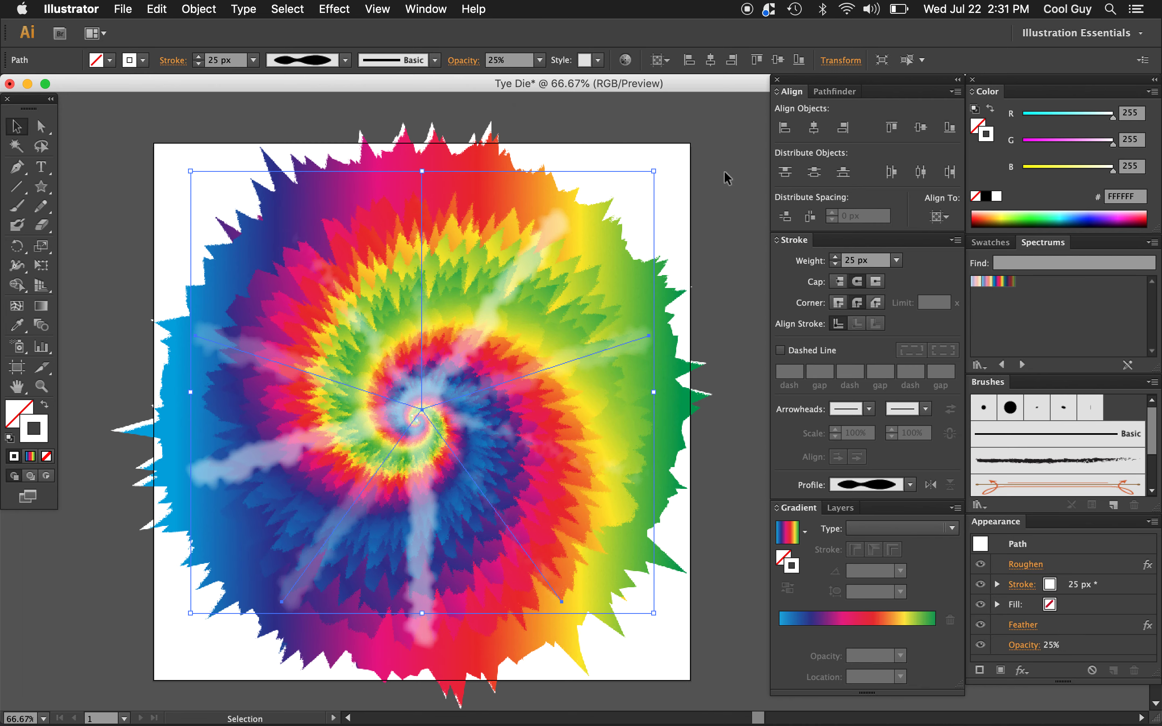
left_click(701, 216)
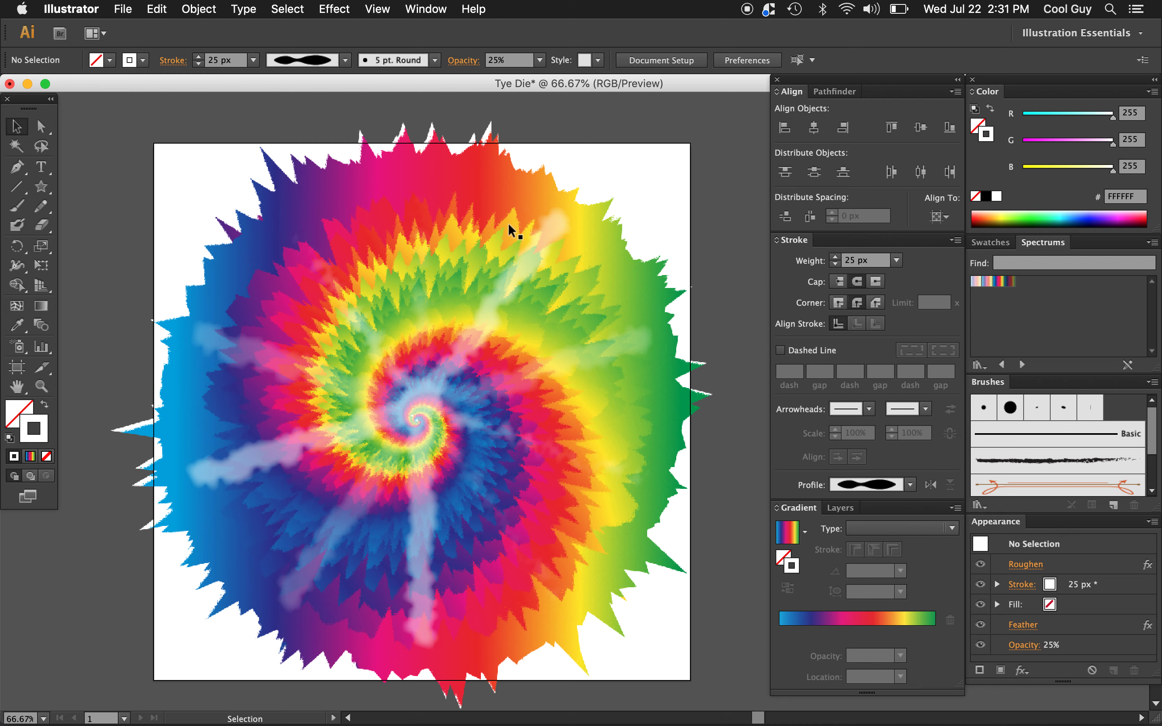
left_click_drag(733, 134, 143, 646)
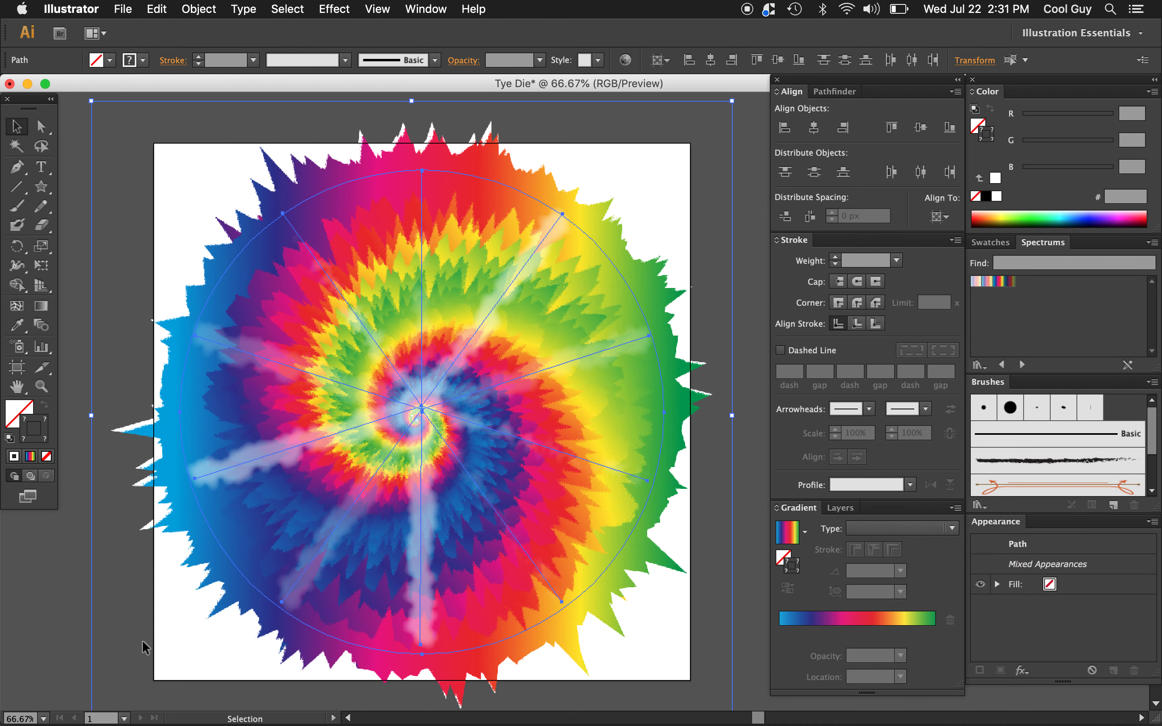
- Group the tie-dye artwork and save the group as a new swatch
left_click(200, 10)
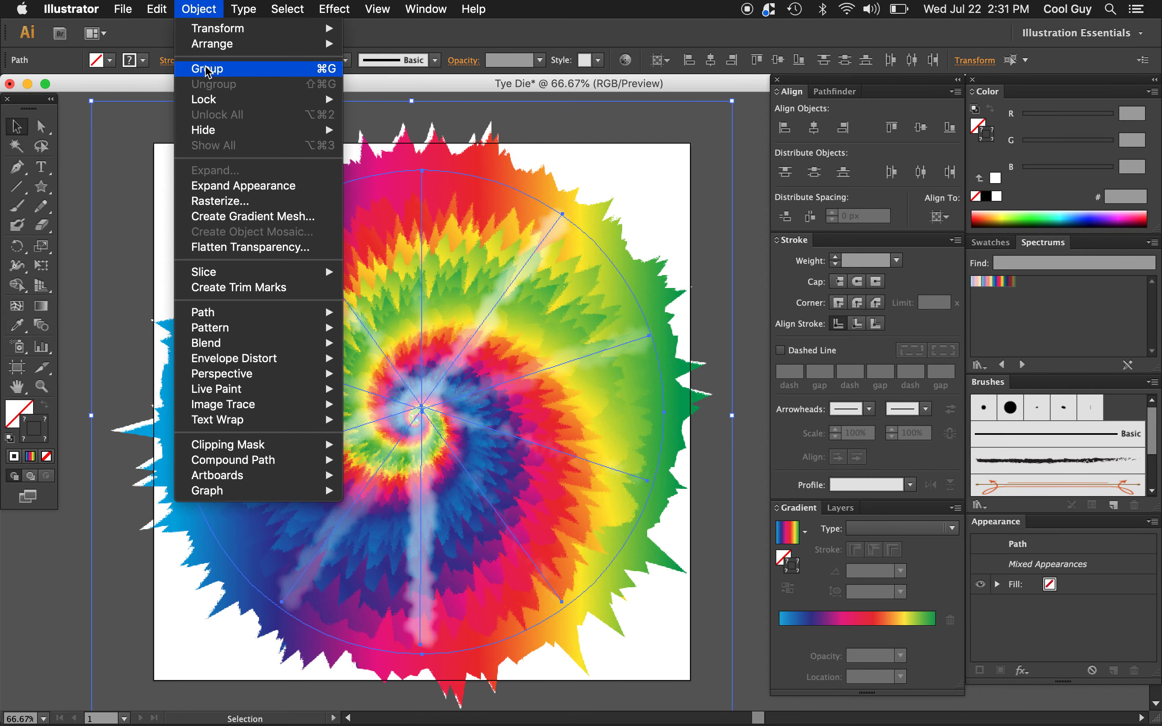
left_click(294, 76)
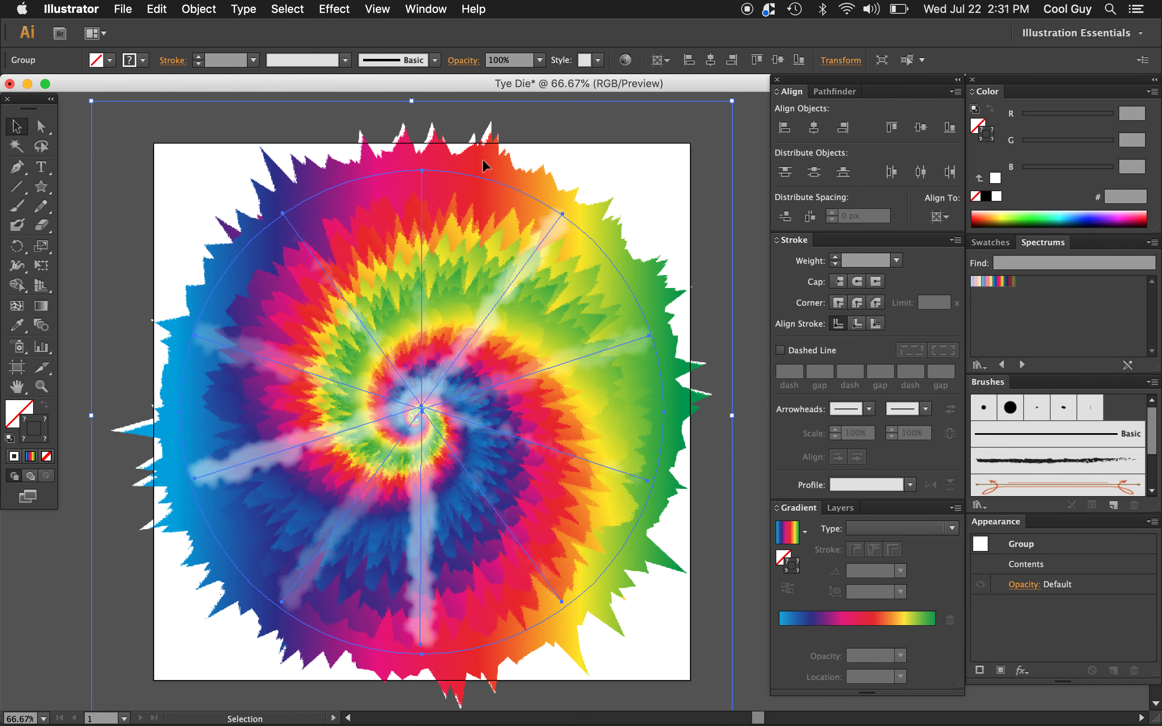
key("l")
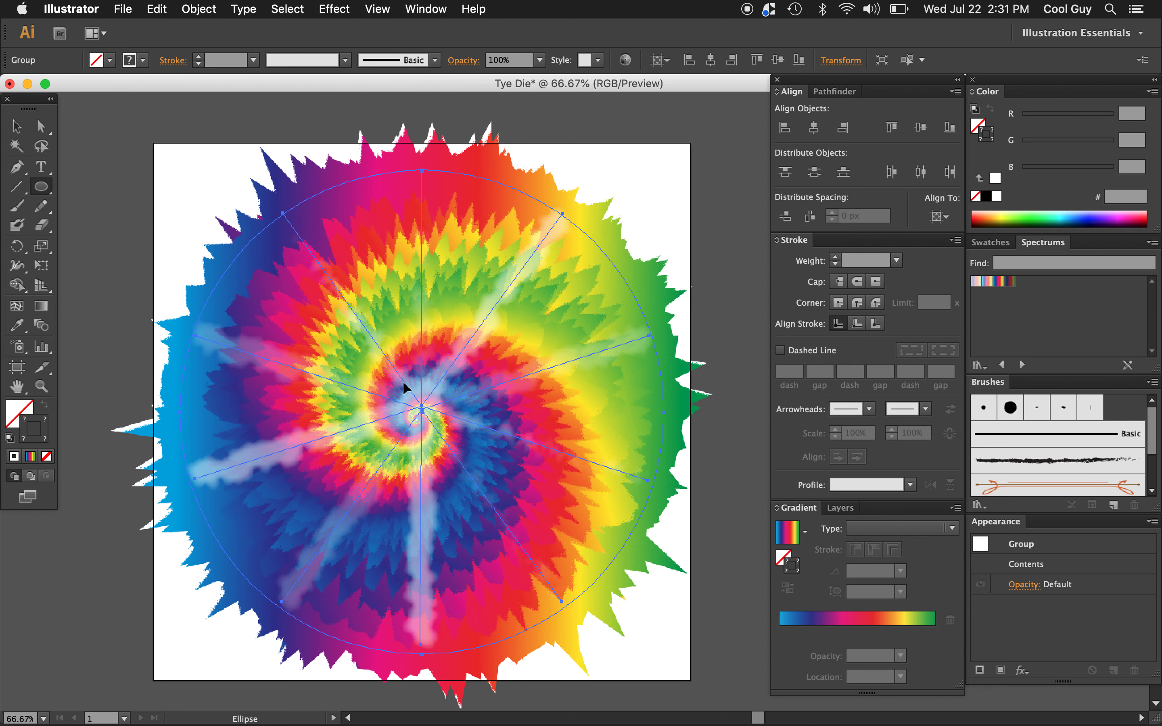
key("v")
left_click(984, 244)
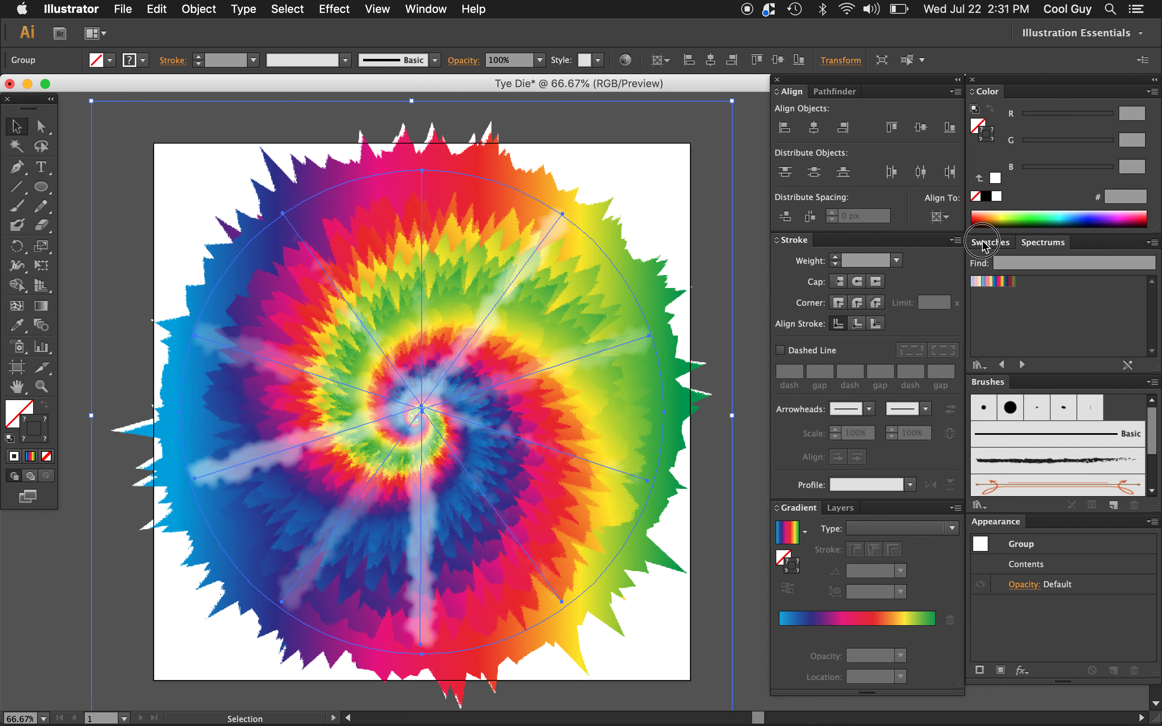
left_click_drag(474, 376, 1023, 299)
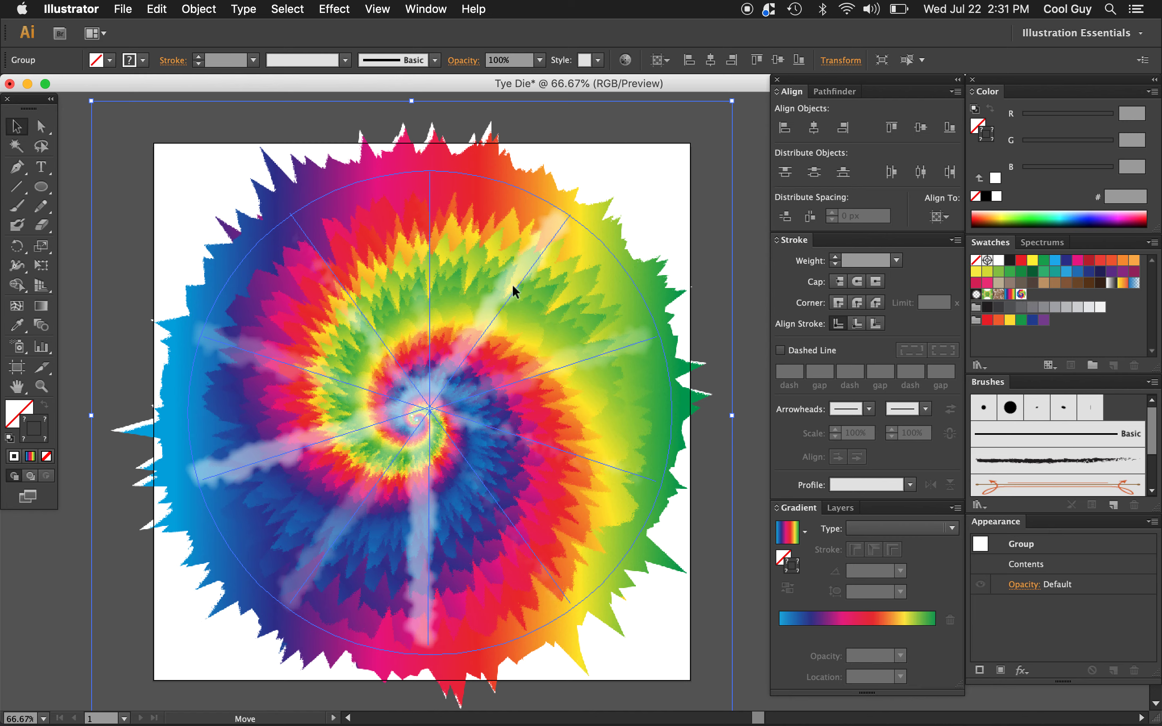
- Nudge the artwork left, zoom out to 33.33%, and drag it off the artboard
left_click_drag(533, 301, 523, 303)
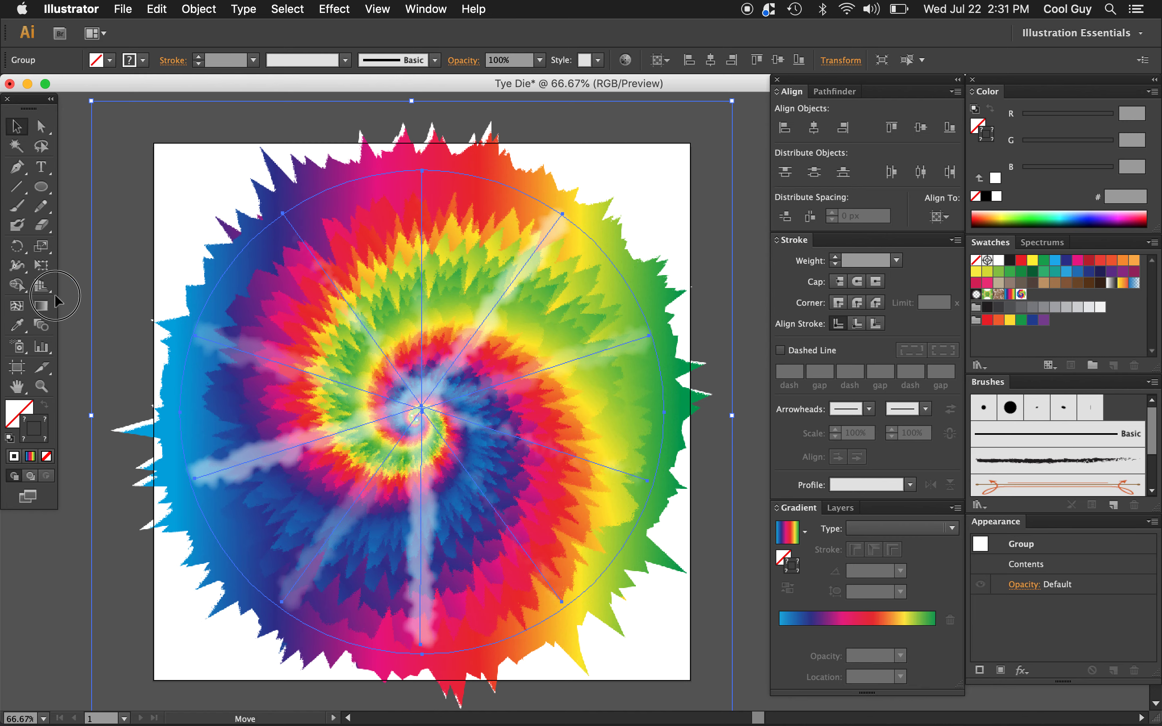
key("z")
left_click(604, 475, "alt")
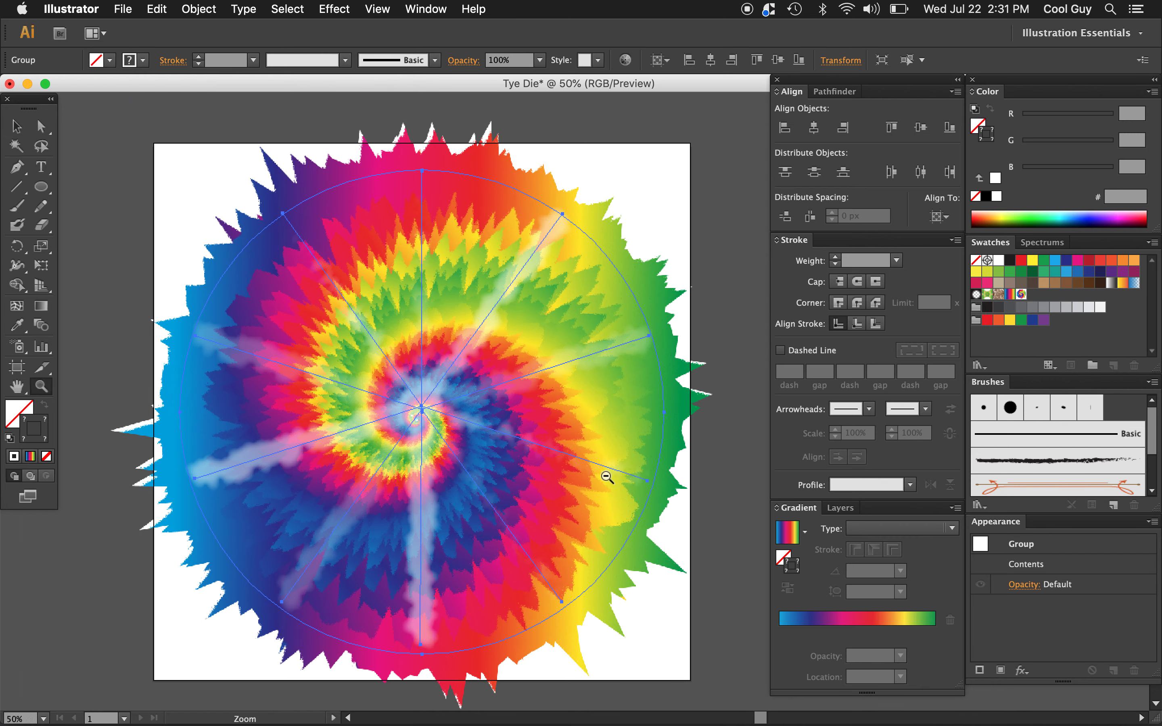
left_click(606, 476, "alt")
key("v")
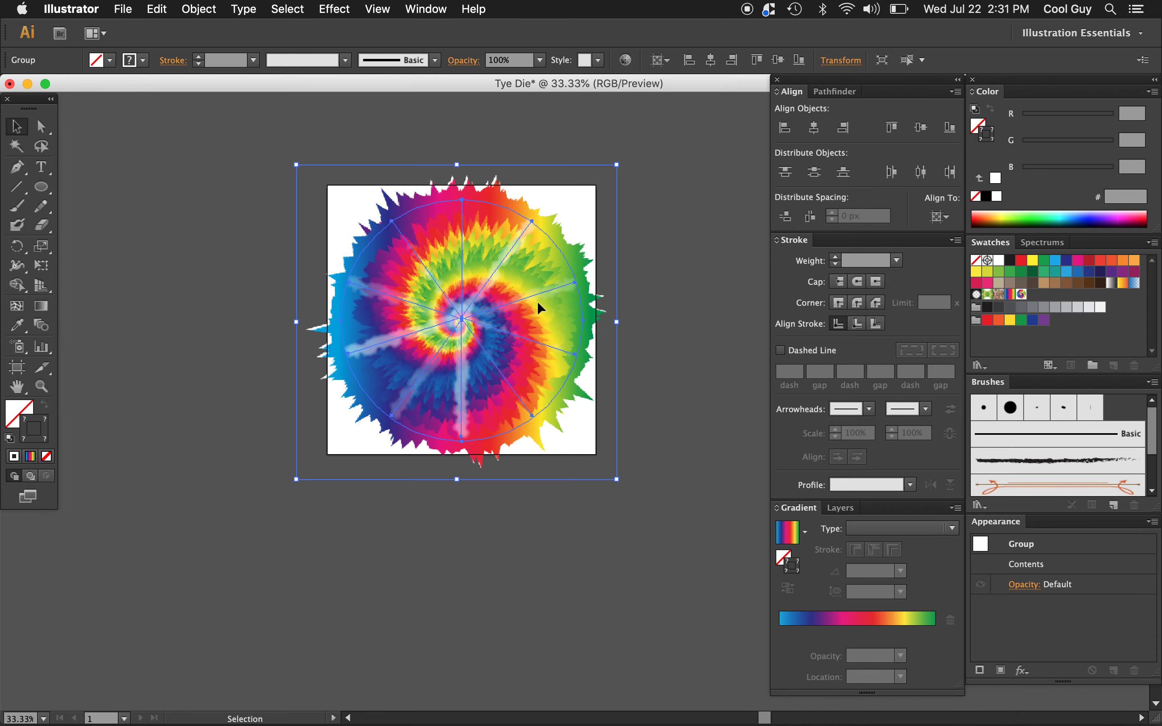
left_click_drag(433, 303, 171, 298)
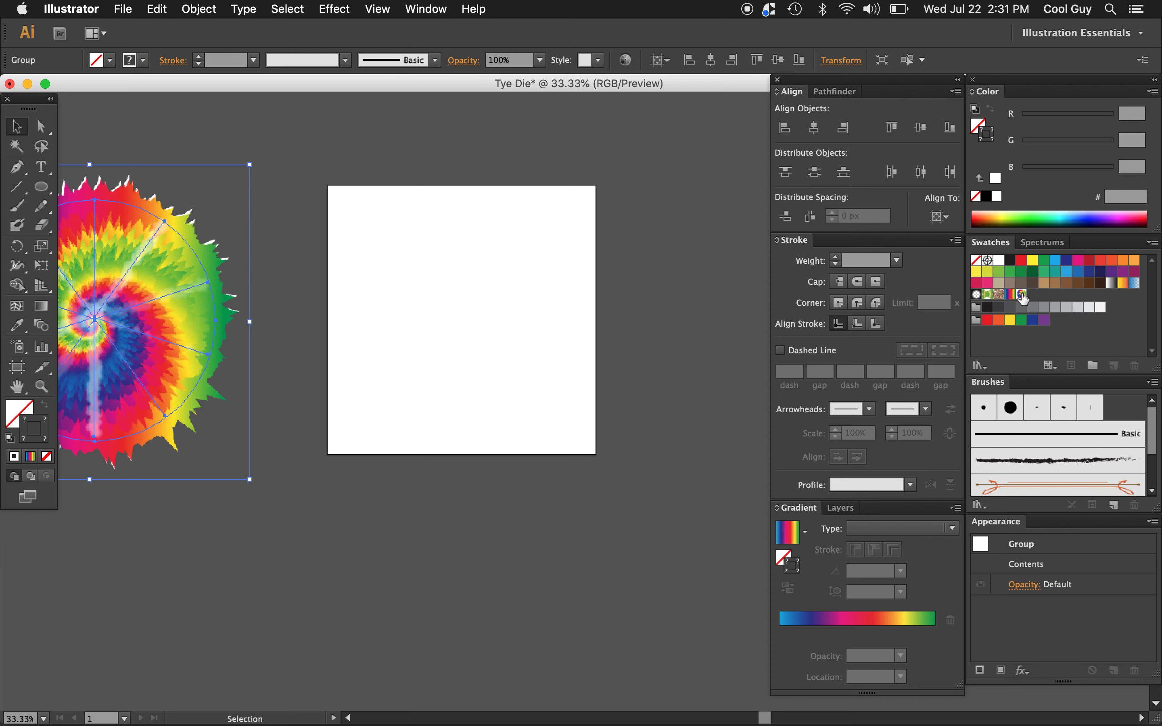
- Draw a circle at the upper right and a large star across the artboard
left_click(440, 367)
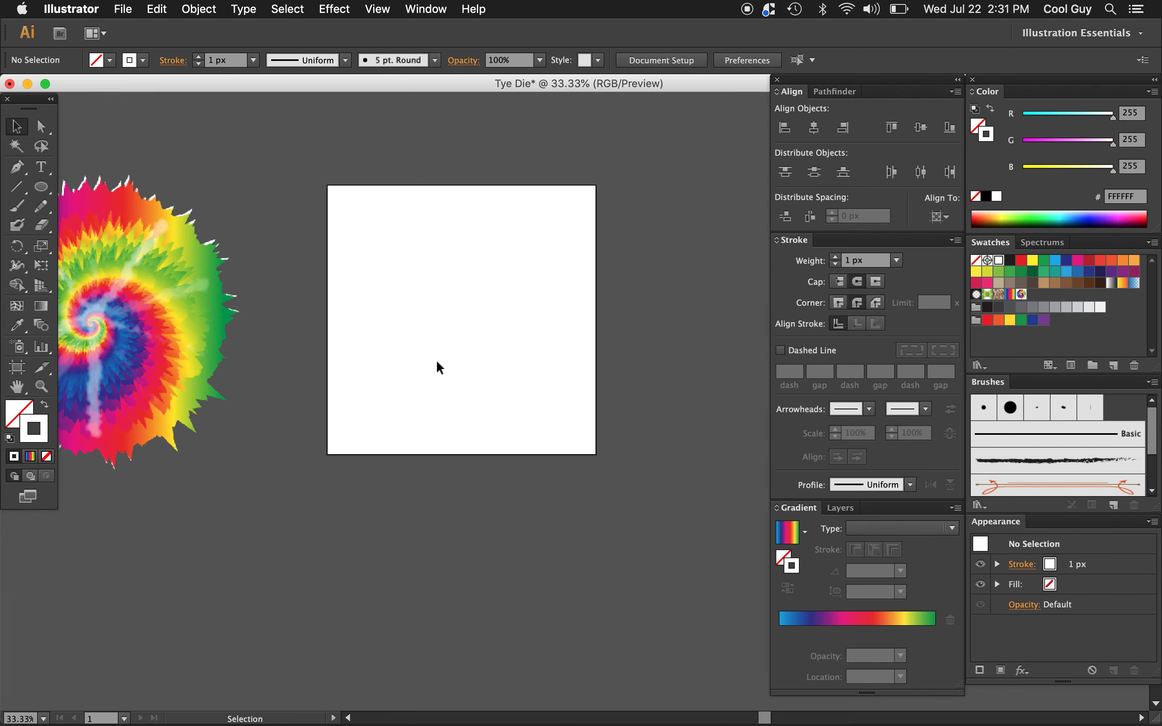
key("l")
left_click_drag(438, 216, 589, 334)
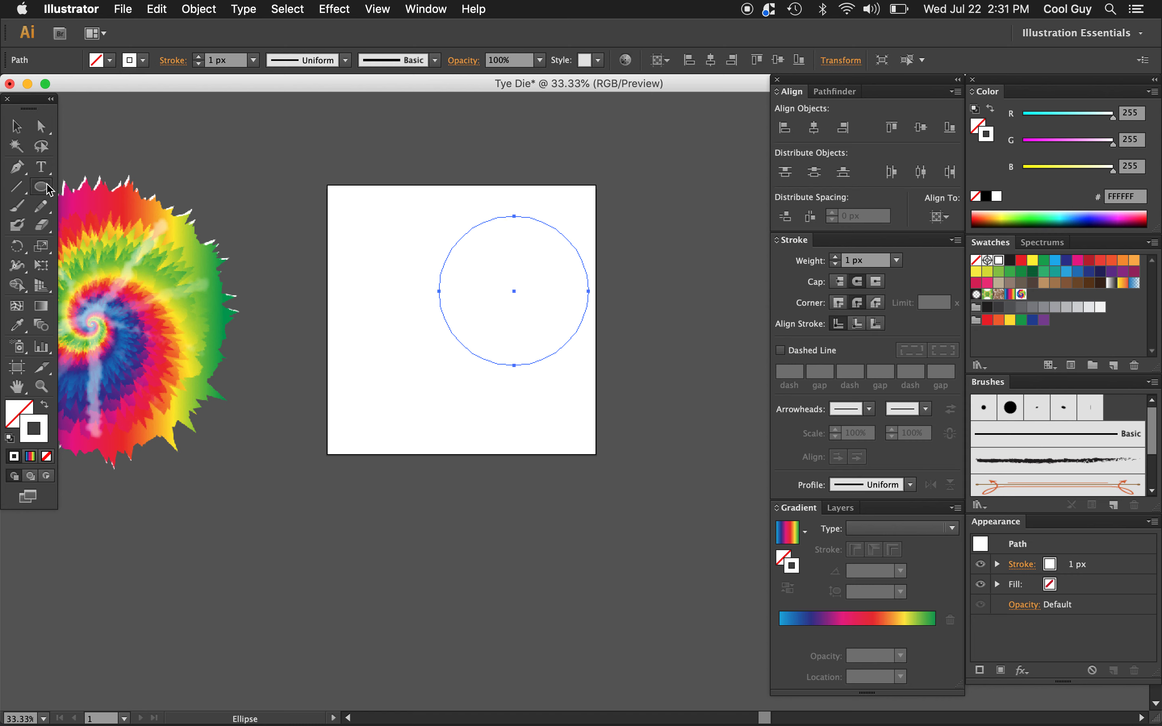
left_click_drag(49, 191, 105, 263)
left_click_drag(428, 252, 529, 404)
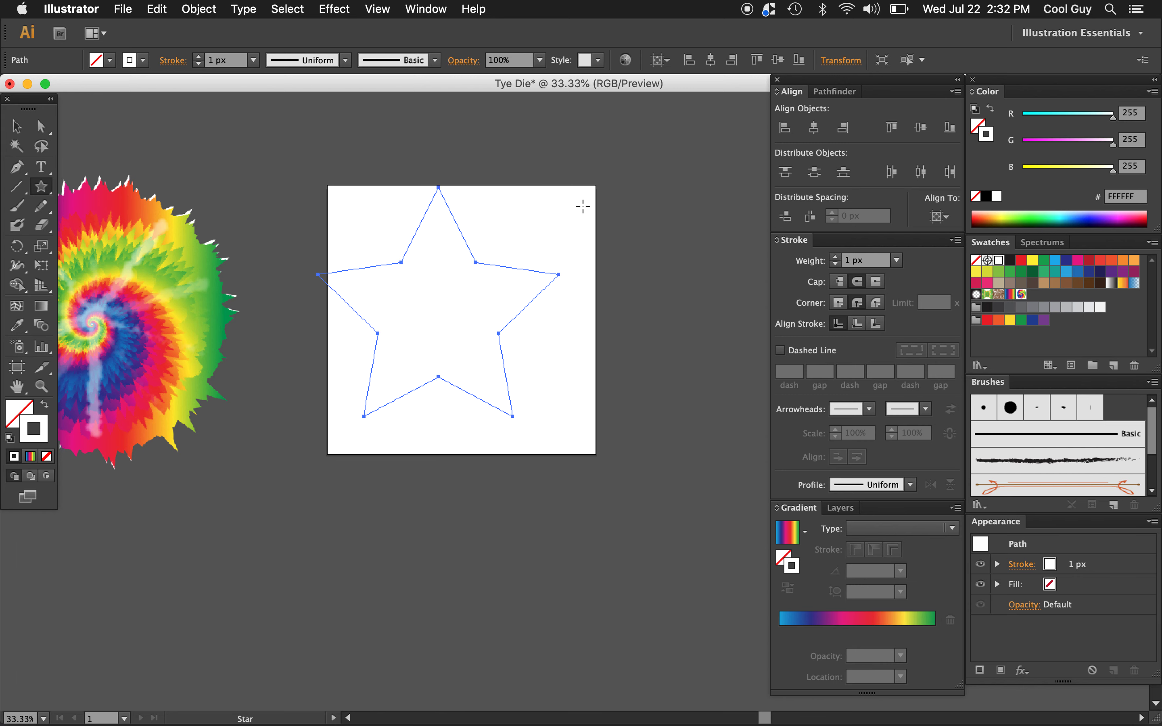
- Unite the star and circle with Pathfinder and fill the merged shape black
key("v")
left_click_drag(646, 182, 337, 433)
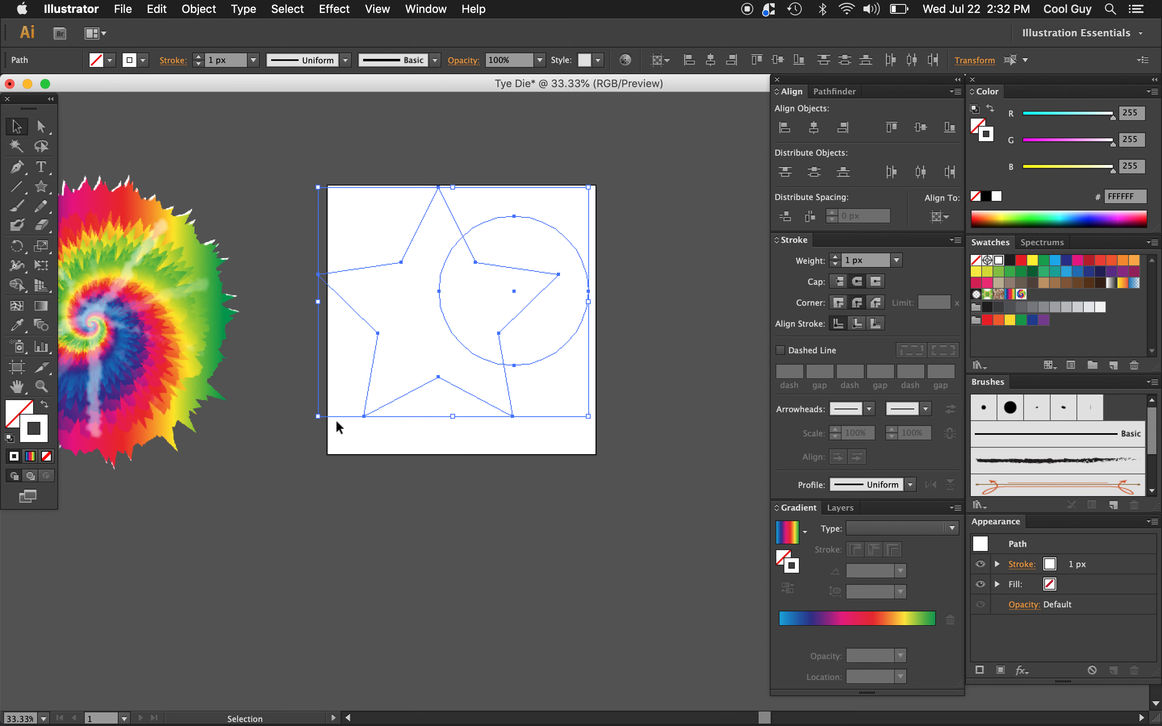
left_click(833, 93)
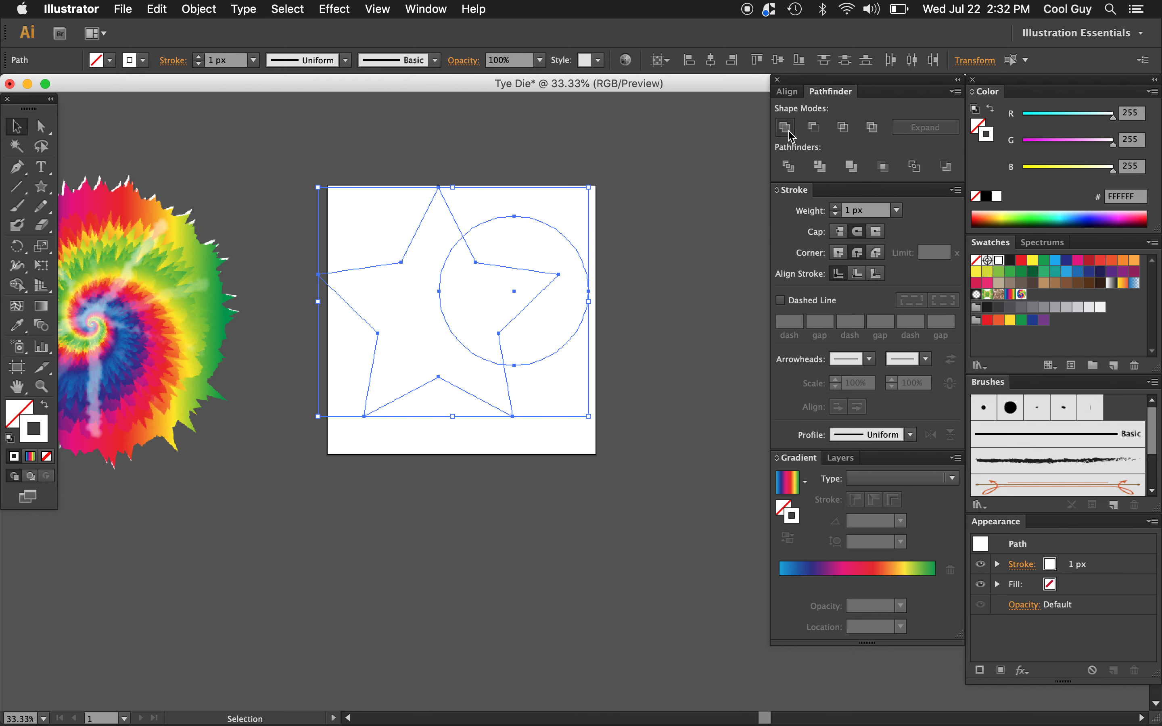
left_click(789, 132)
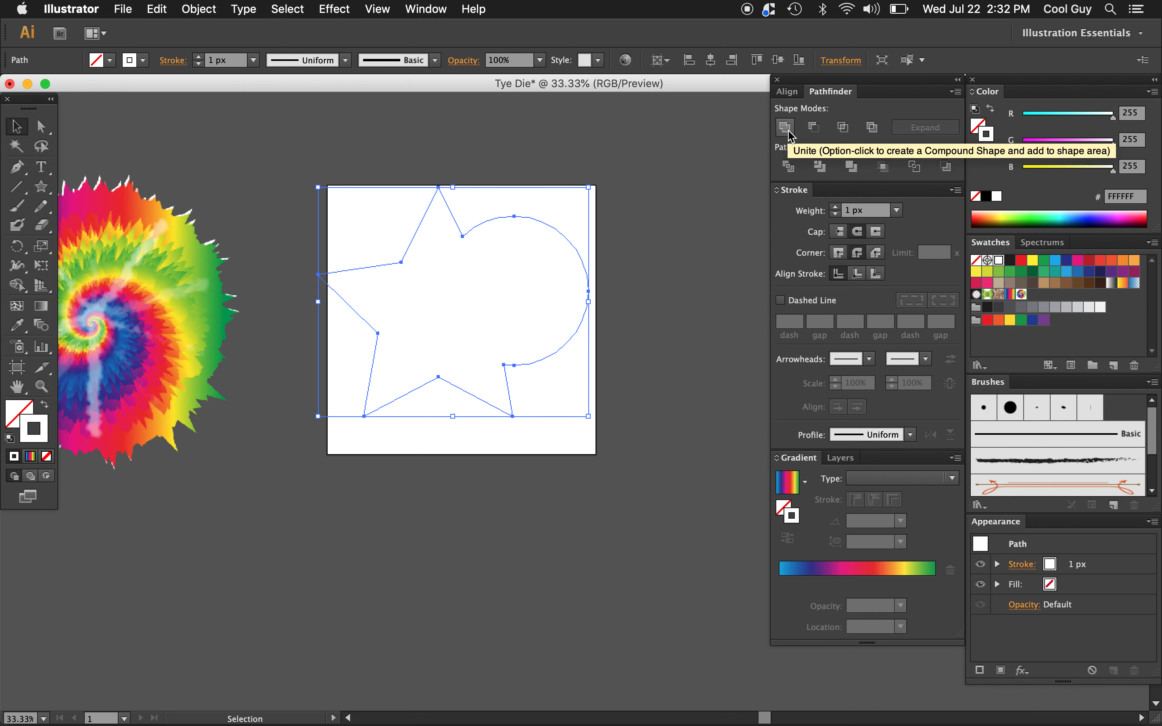
left_click(1010, 262)
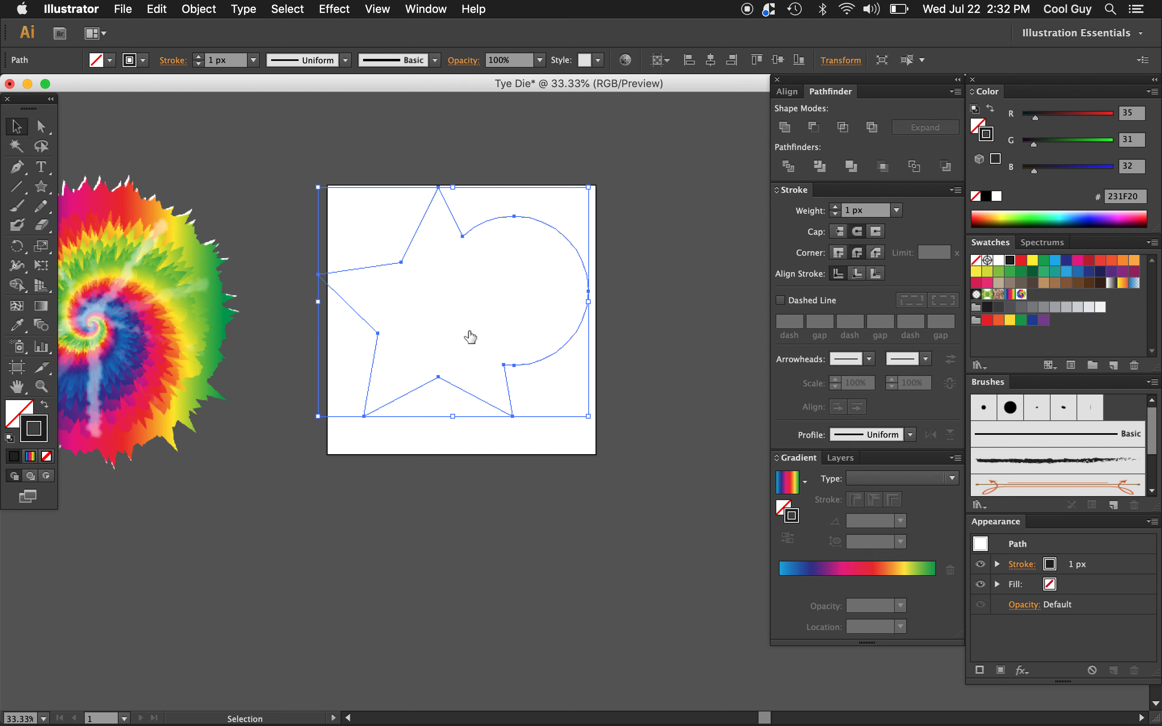
key("shift+x")
- Move the black shape slightly and apply the tie-dye pattern swatch to its stroke
left_click(667, 329)
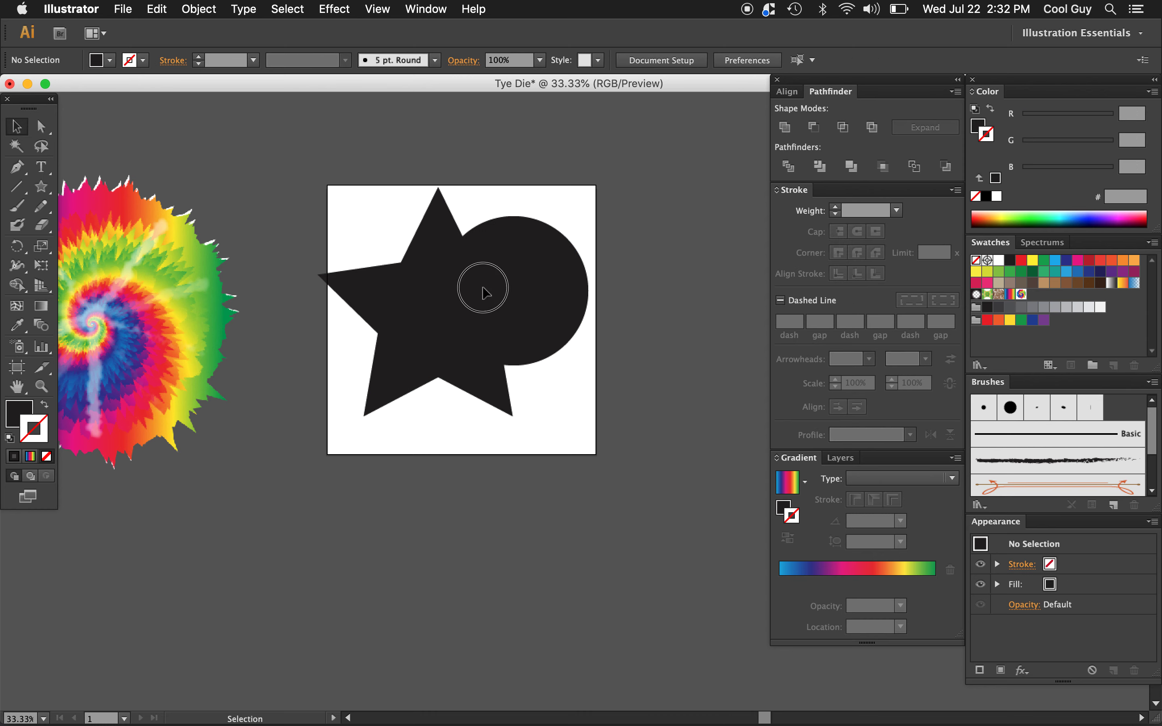
left_click_drag(483, 288, 507, 253)
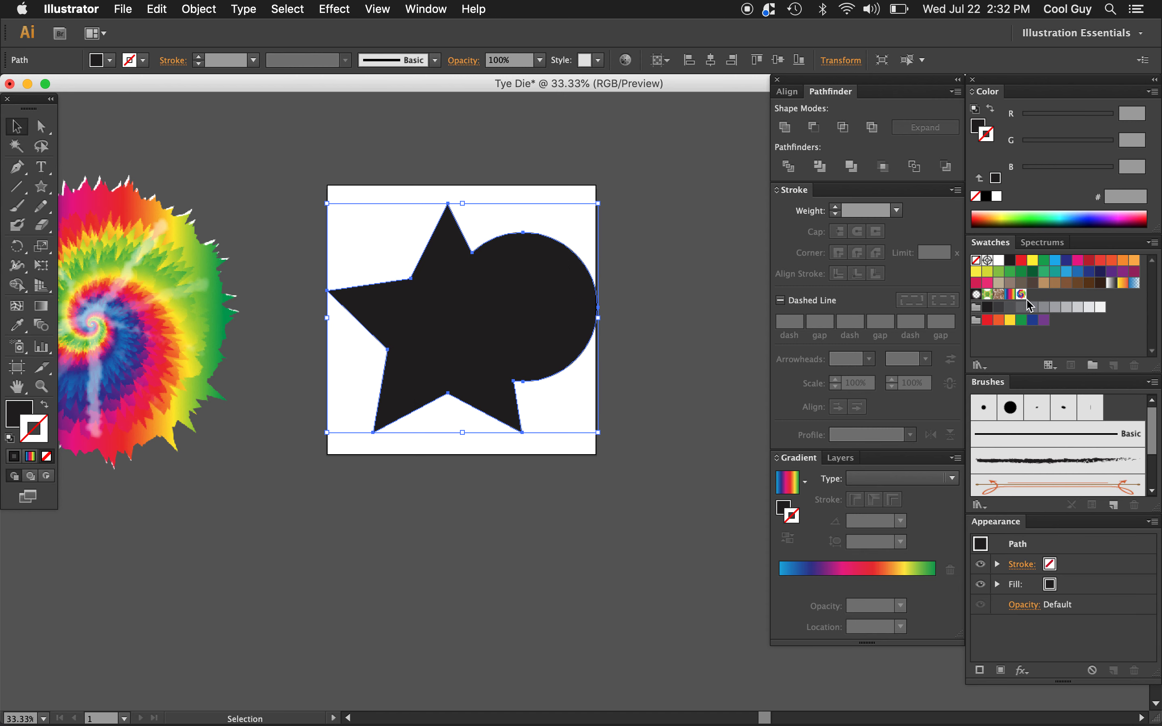
left_click(1022, 295)
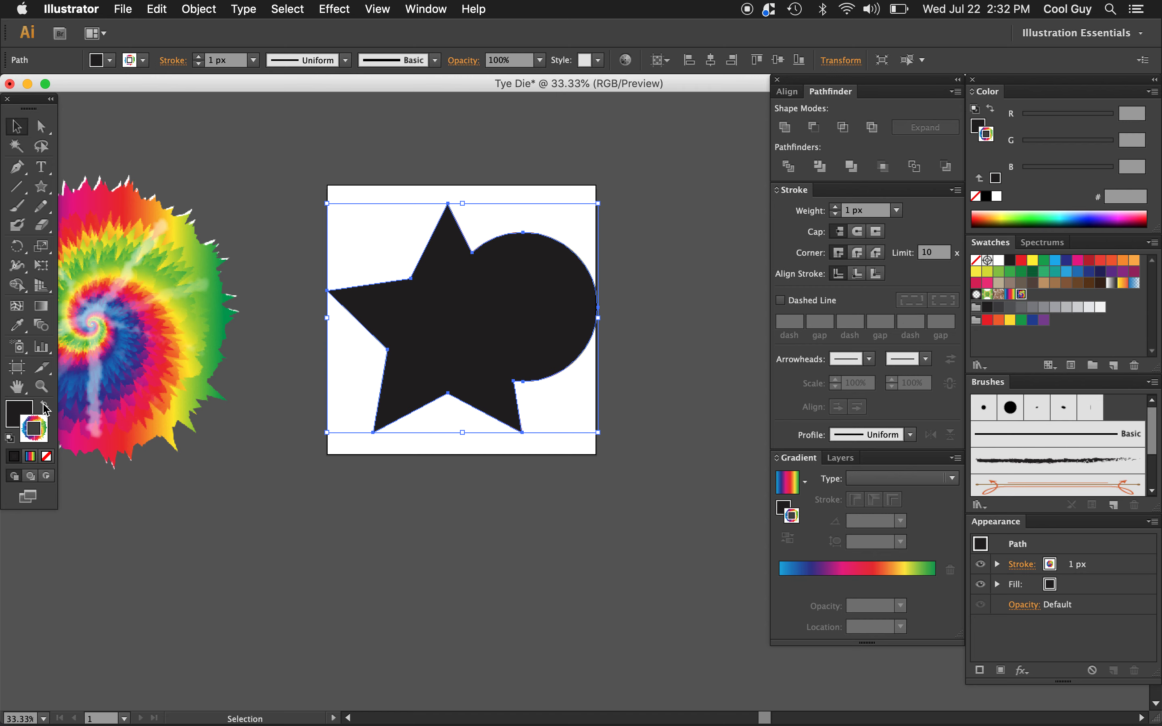
- Swap fill and stroke so the tie-dye pattern fills the shape, then reposition it
key("shift+x")
left_click(18, 413)
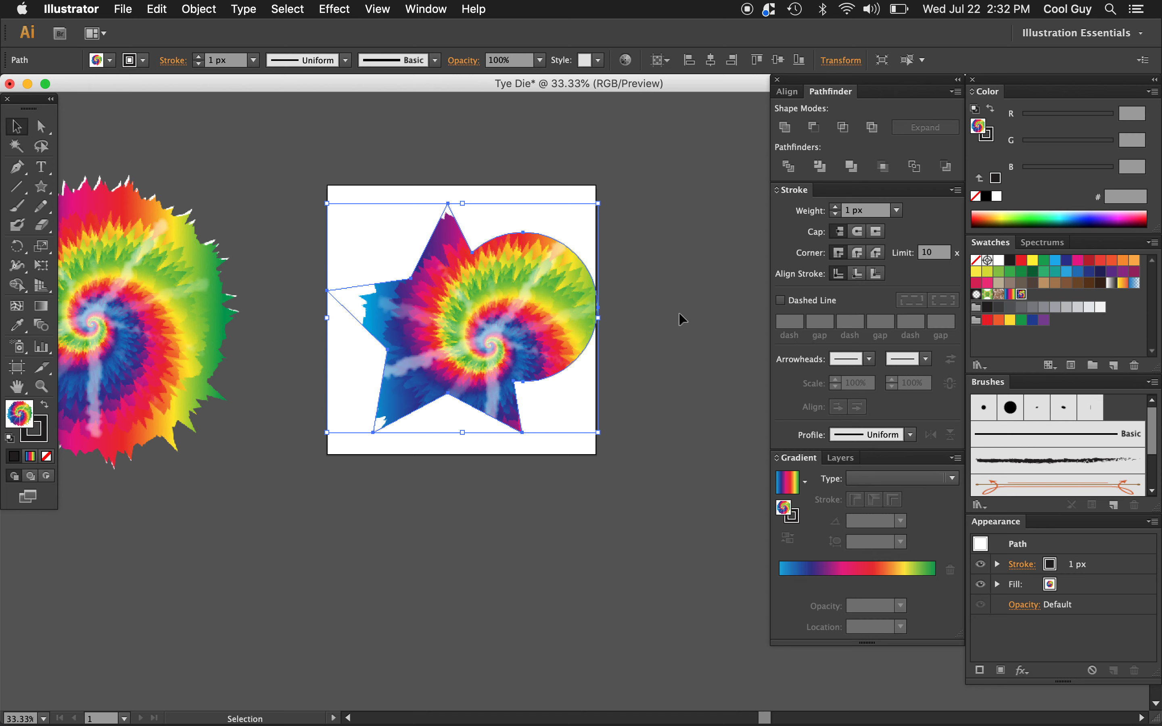
key("super+shift+a")
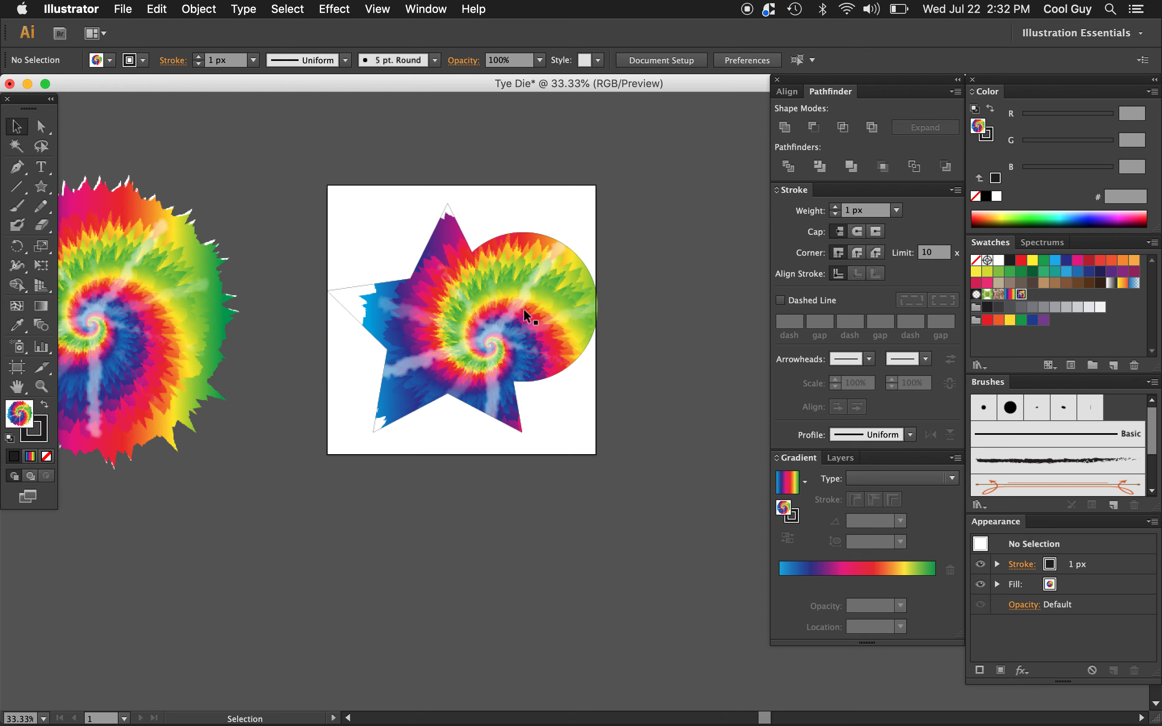
left_click(504, 331)
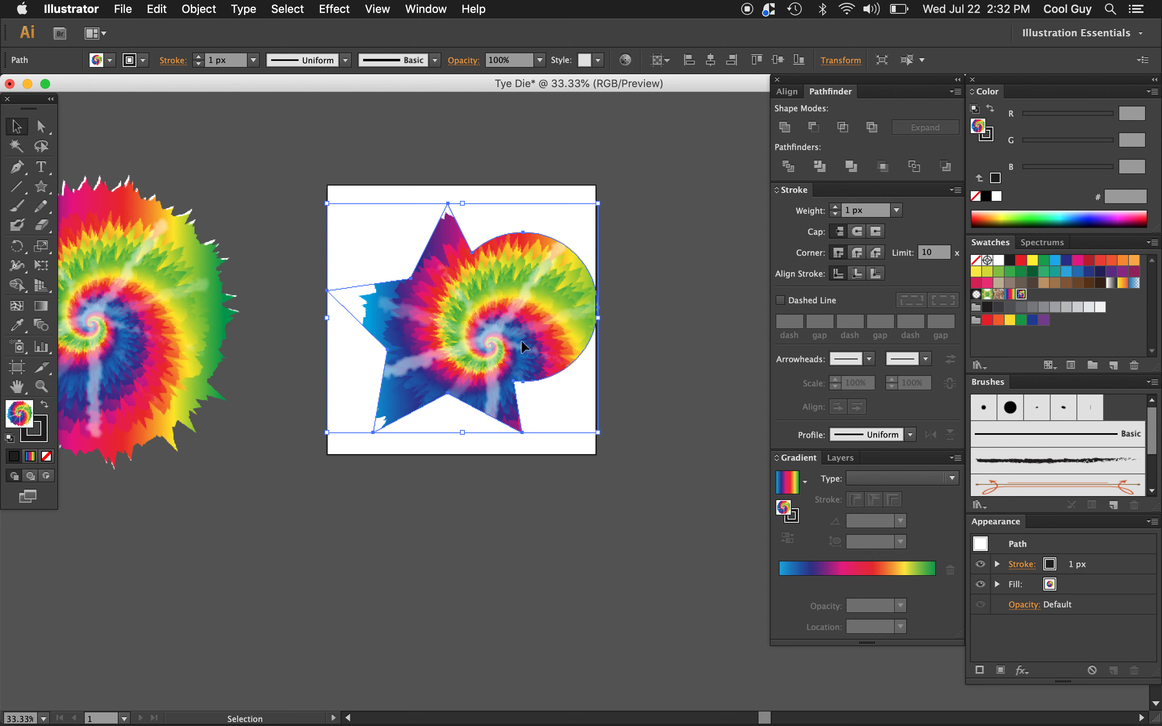
left_click_drag(523, 345, 496, 328)
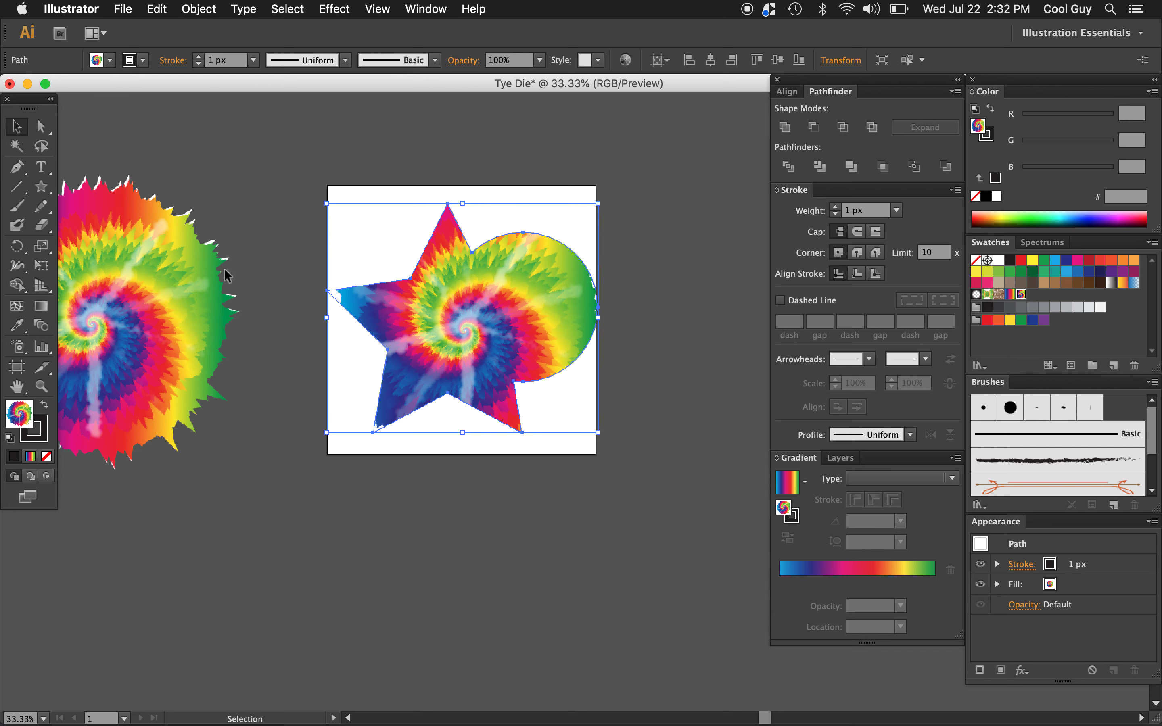
- Scale only the tie-dye pattern to 130% uniform in the Scale dialog, then deselect
left_click(41, 246)
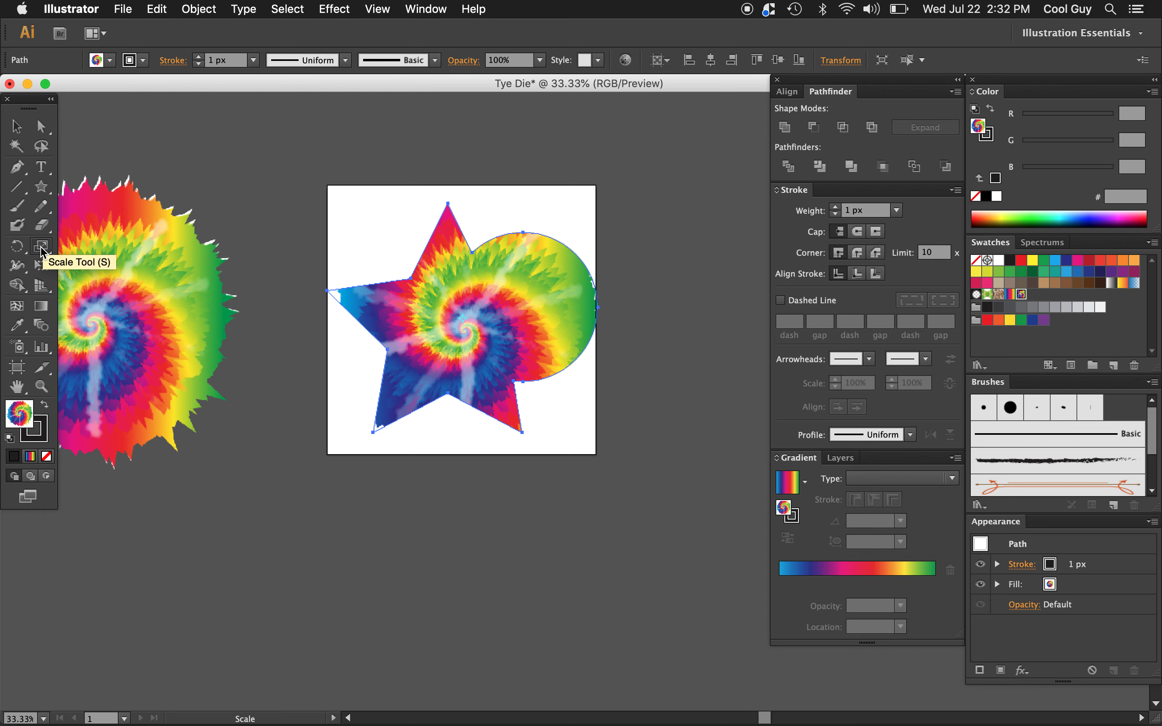
double_click(41, 246)
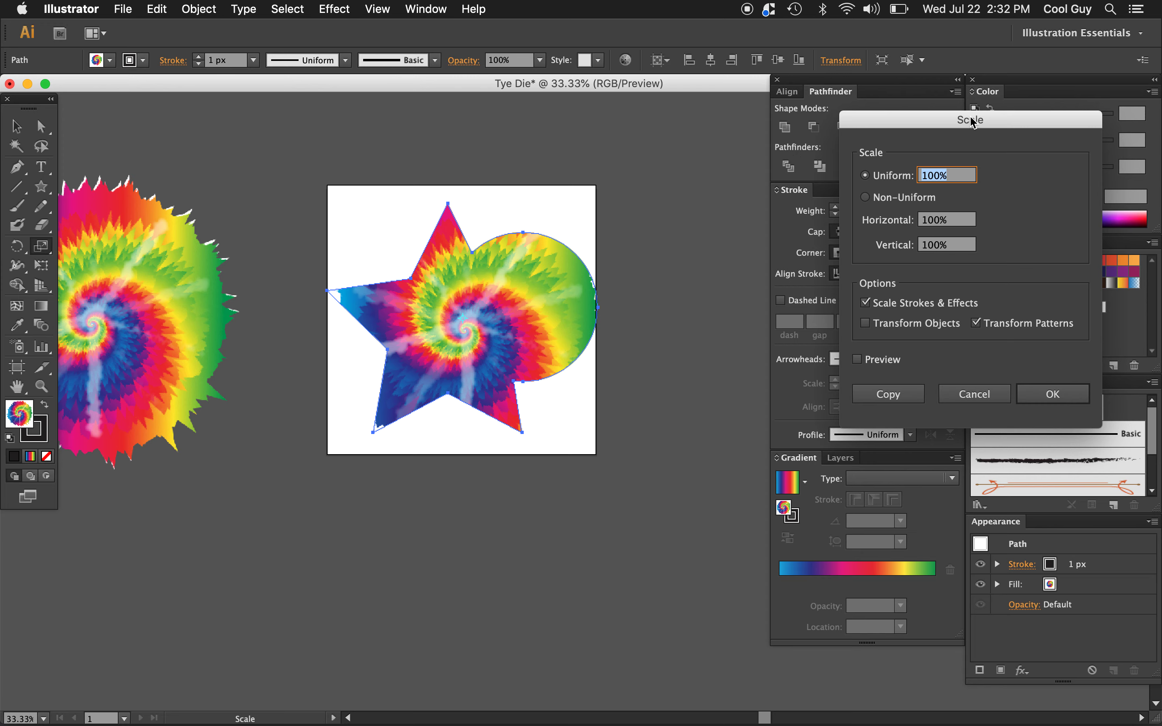
left_click_drag(971, 121, 702, 226)
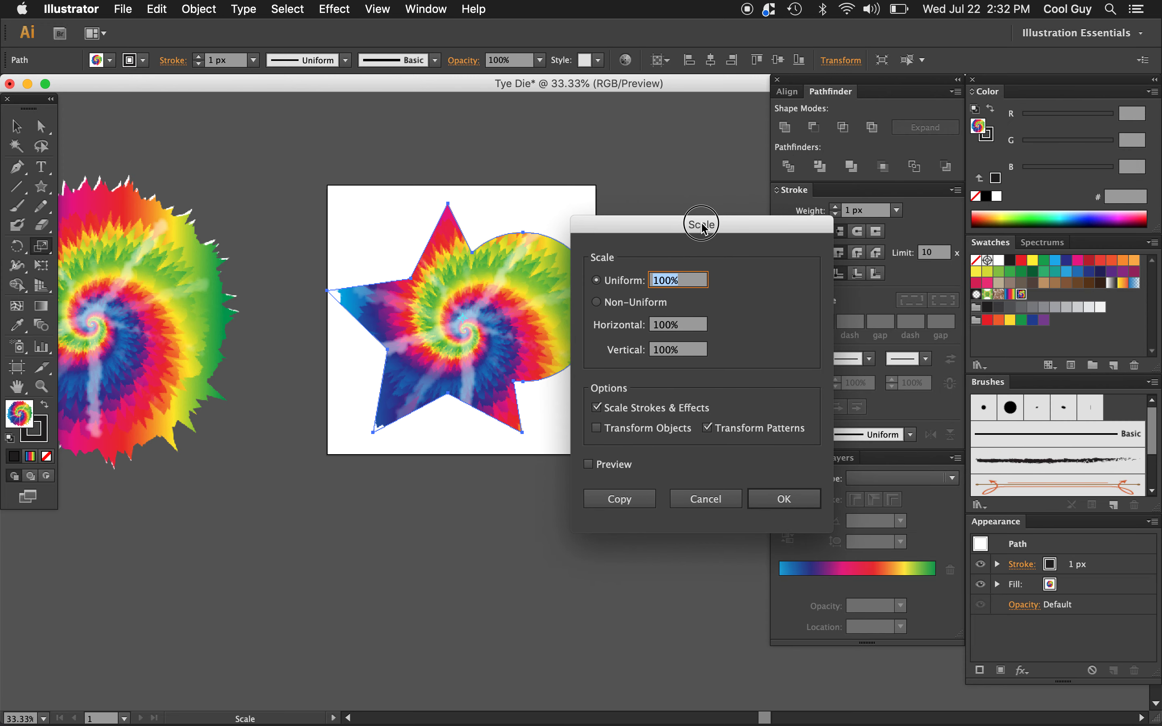
left_click(597, 428)
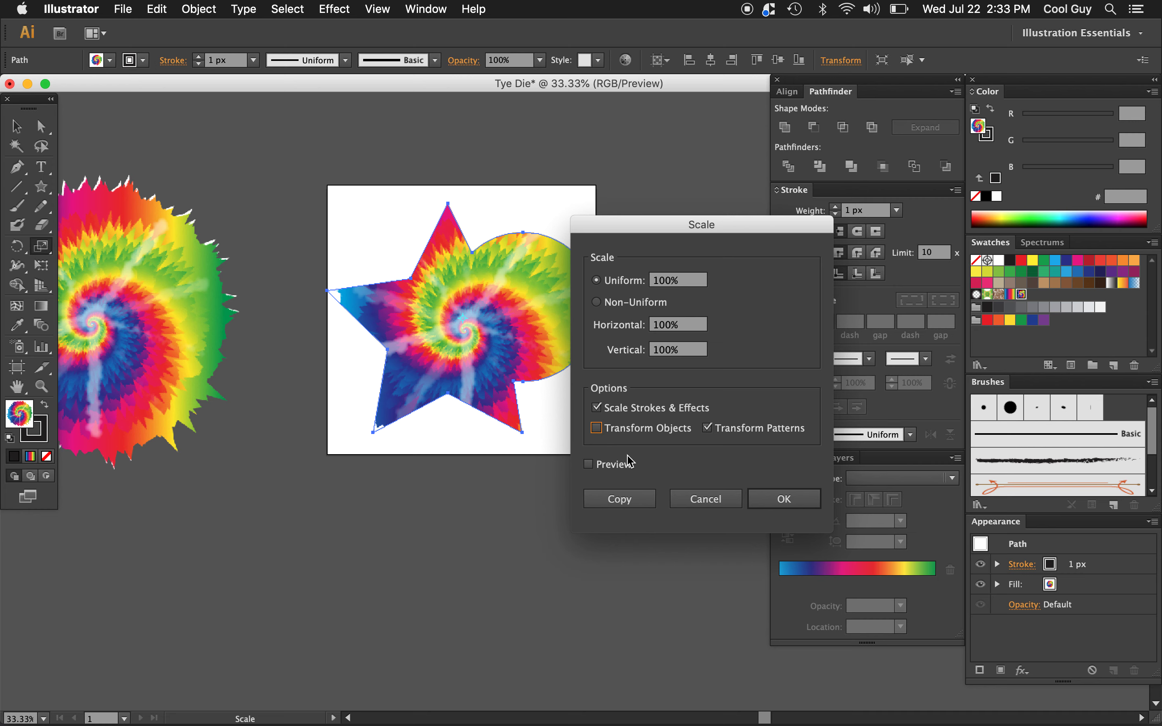
left_click(589, 465)
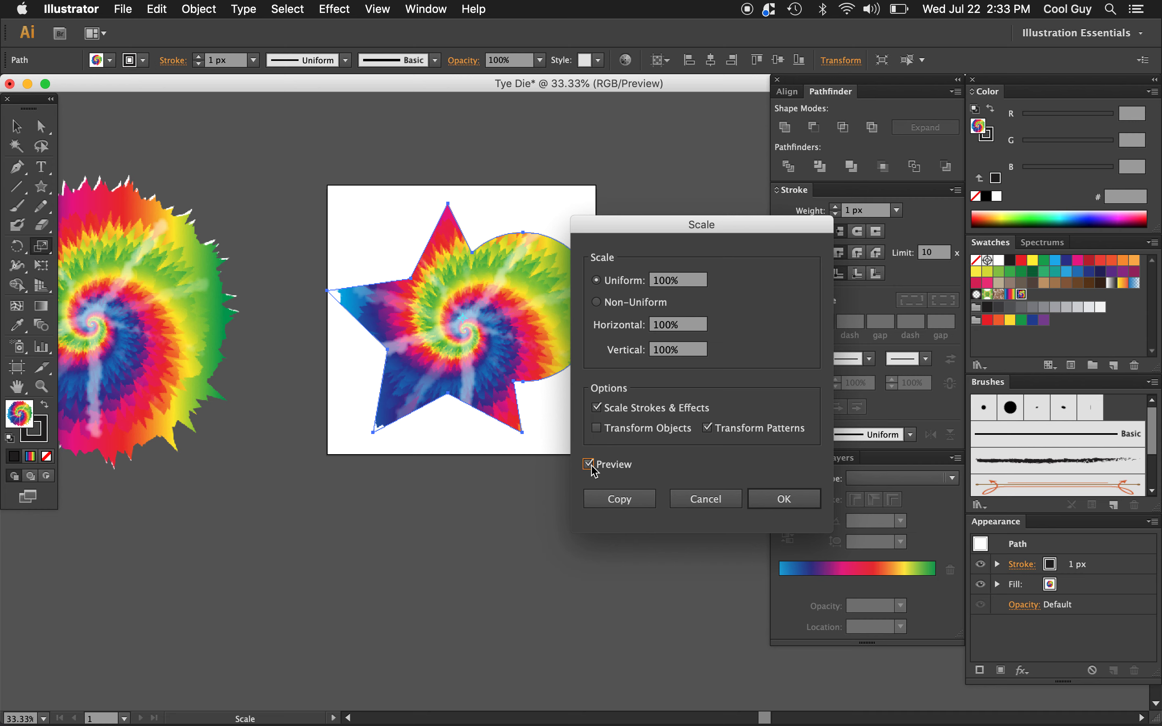
left_click(686, 281)
key("shift+Up")
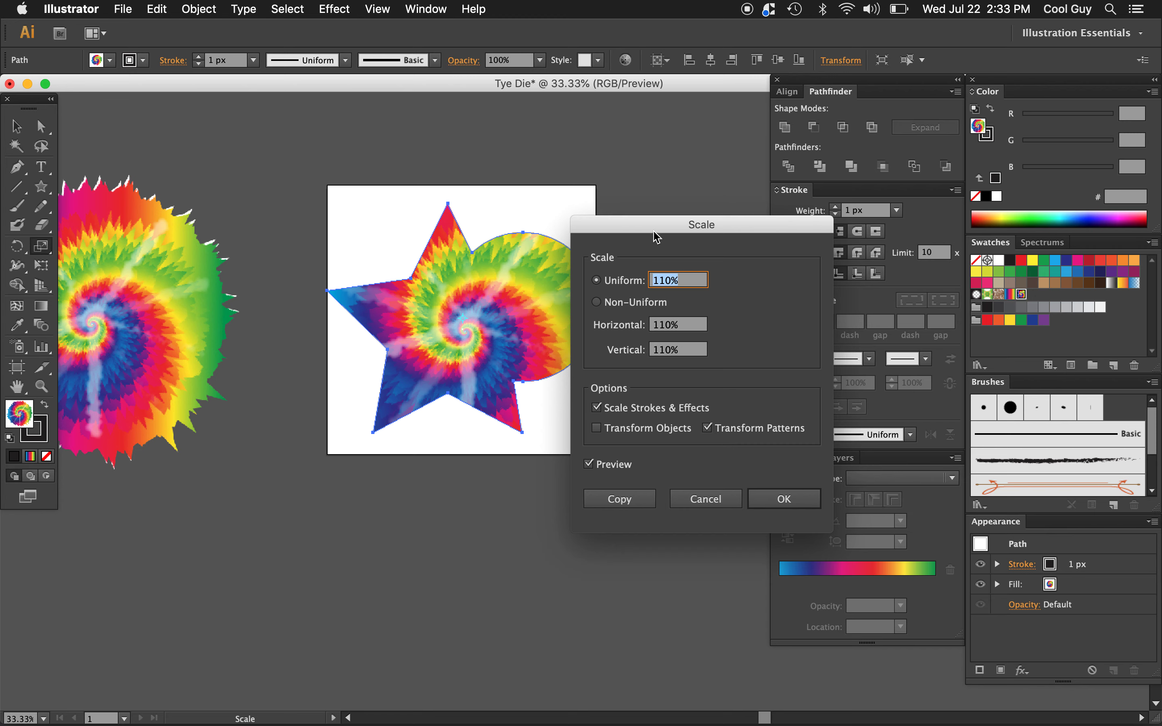
left_click_drag(656, 230, 721, 216)
key("shift+Up")
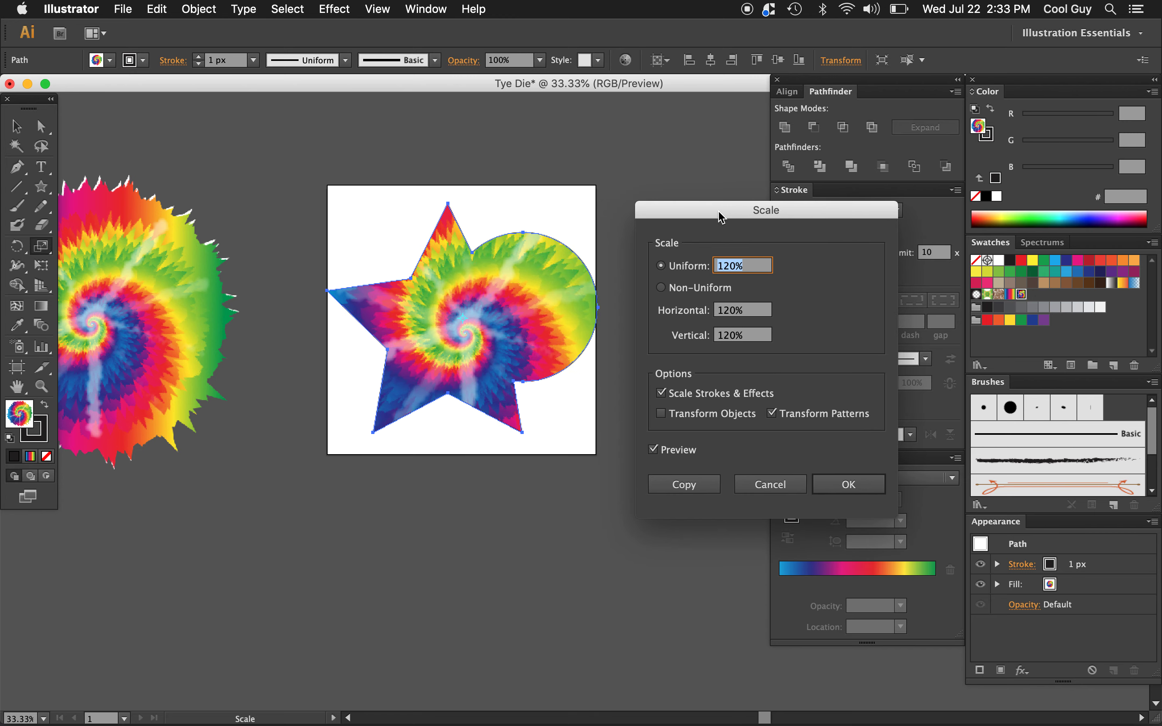
key("shift+Up")
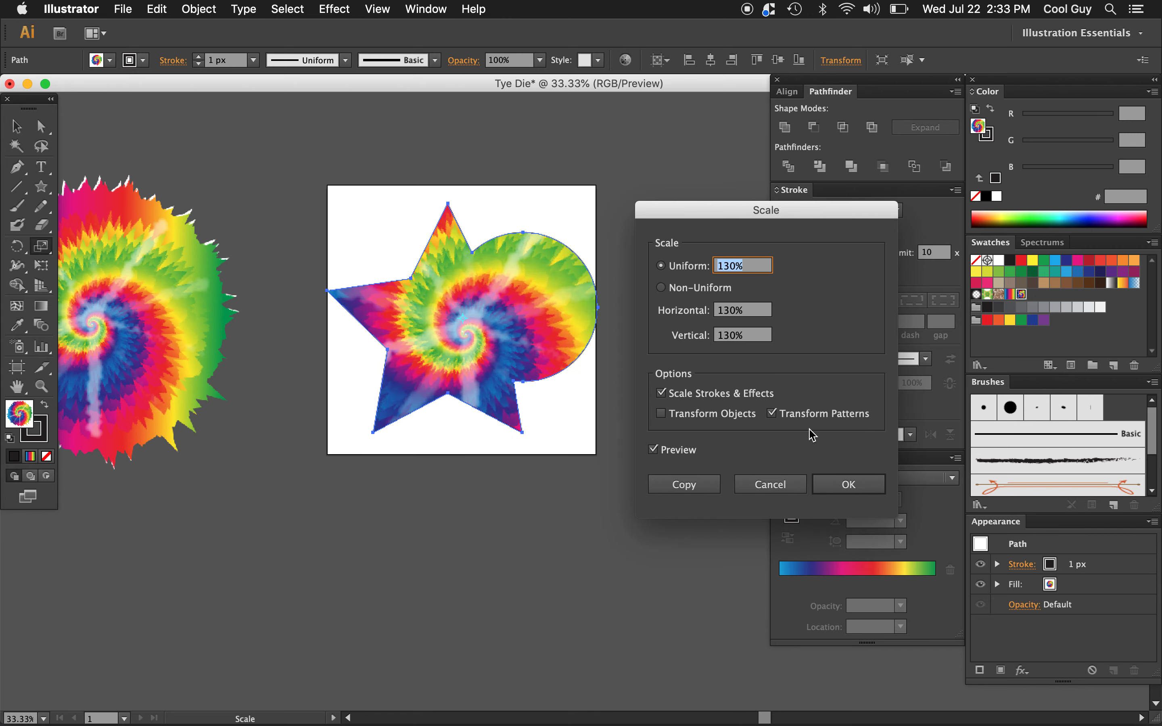
left_click(836, 484)
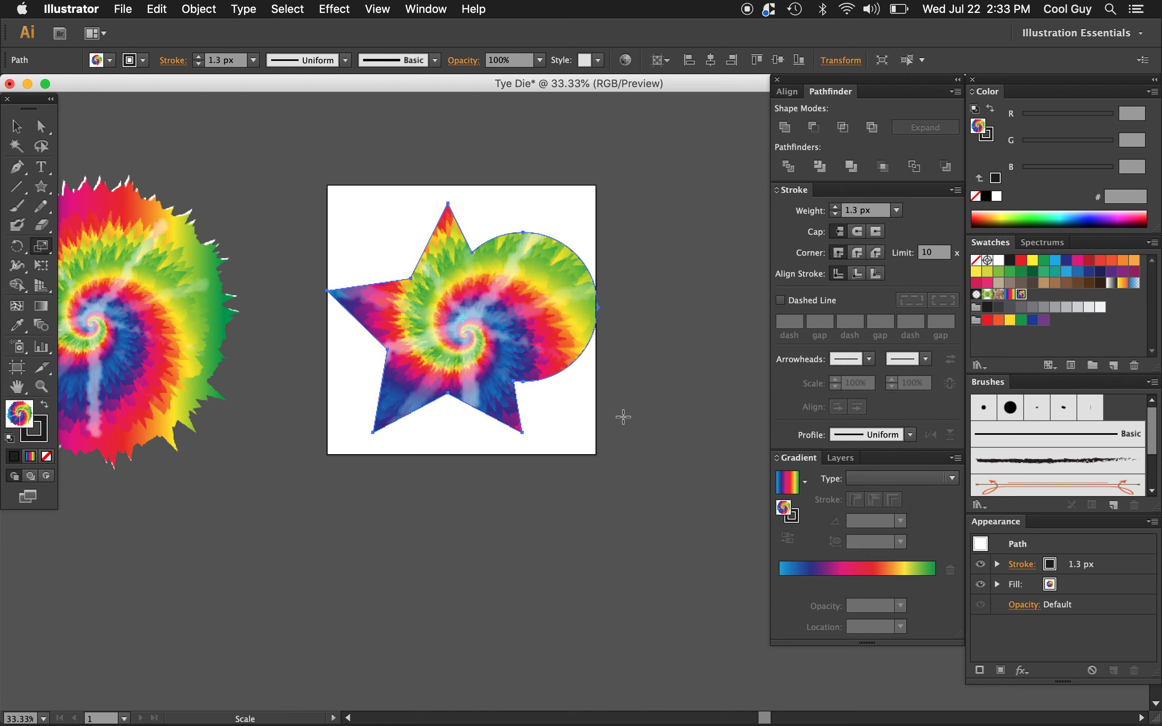
key("v")
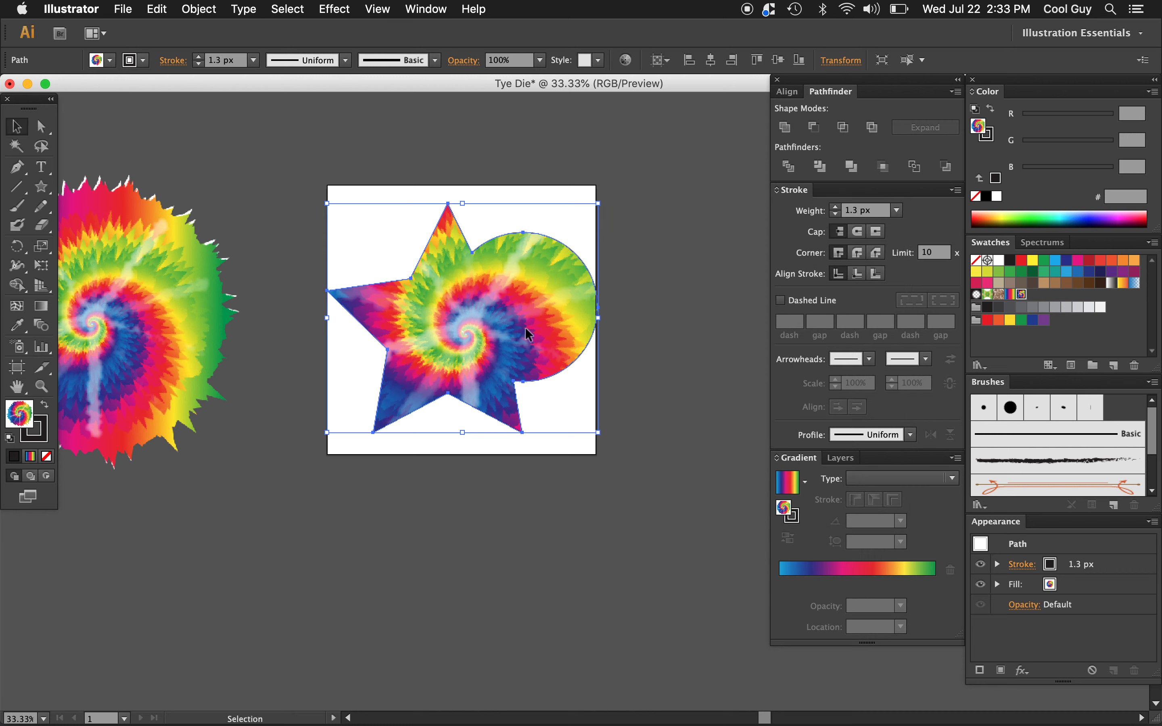
key("super+shift+a")
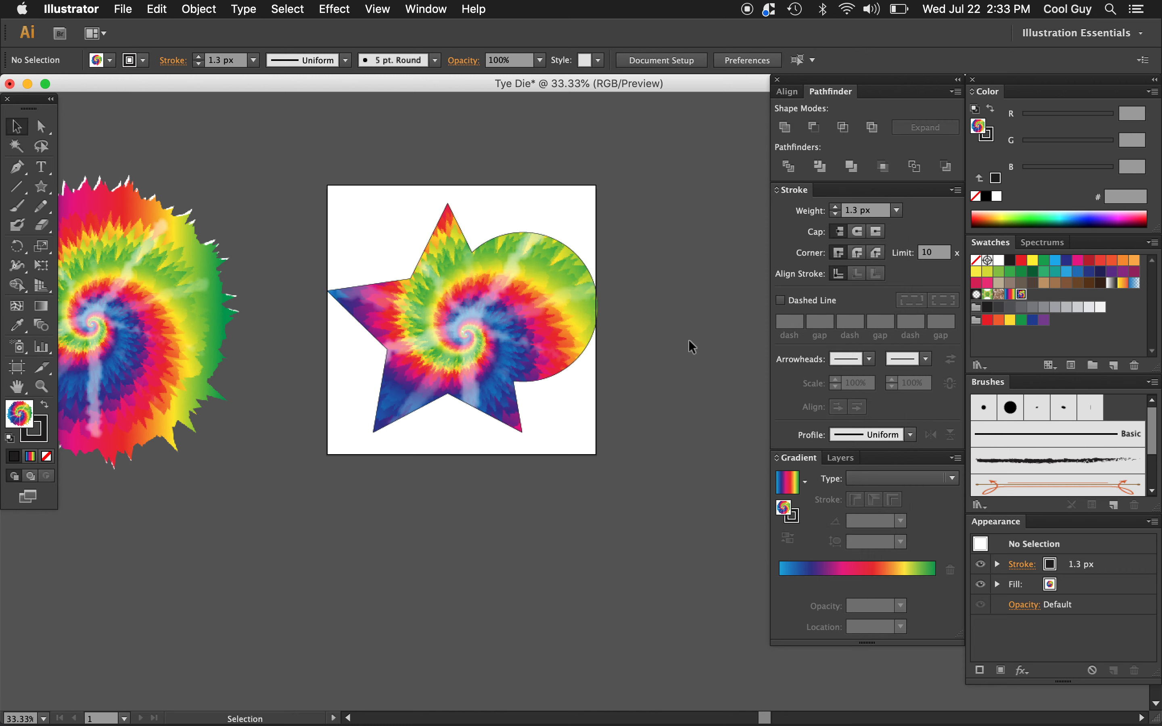